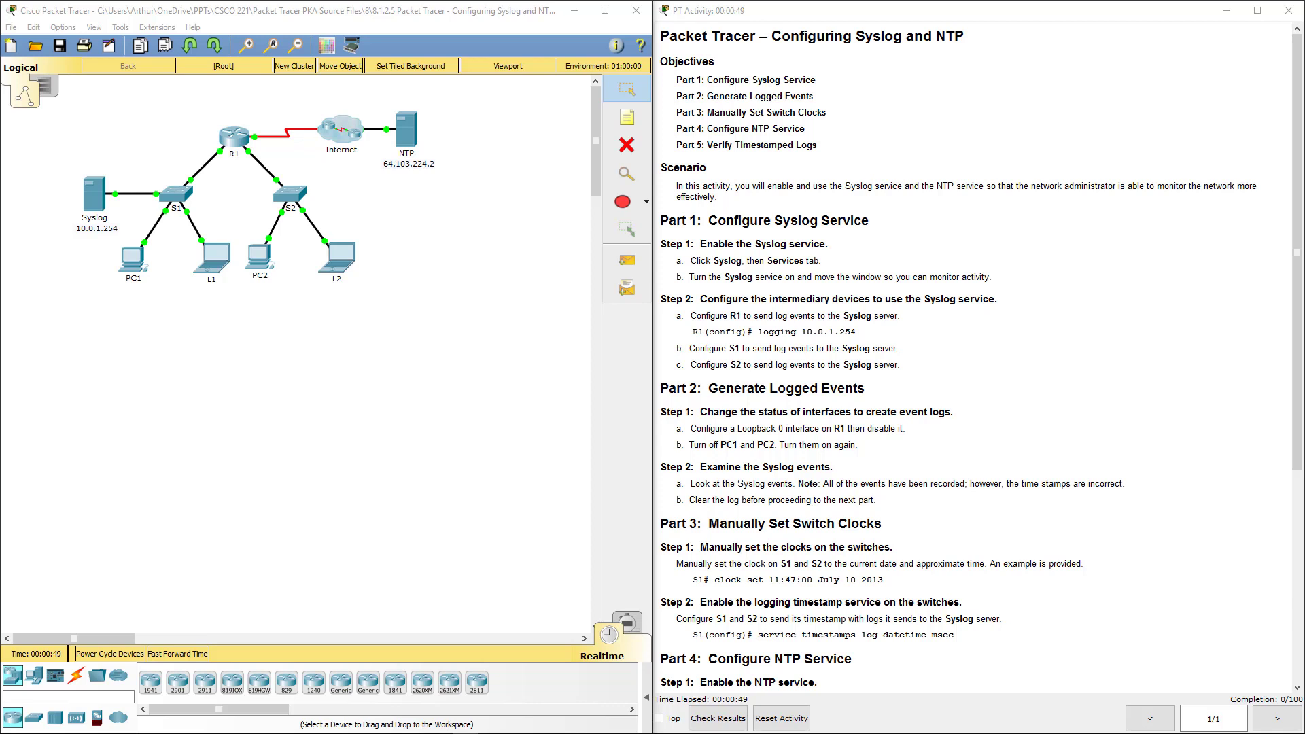
Step: Read the activity title and first objective in the instructions
click(774, 42)
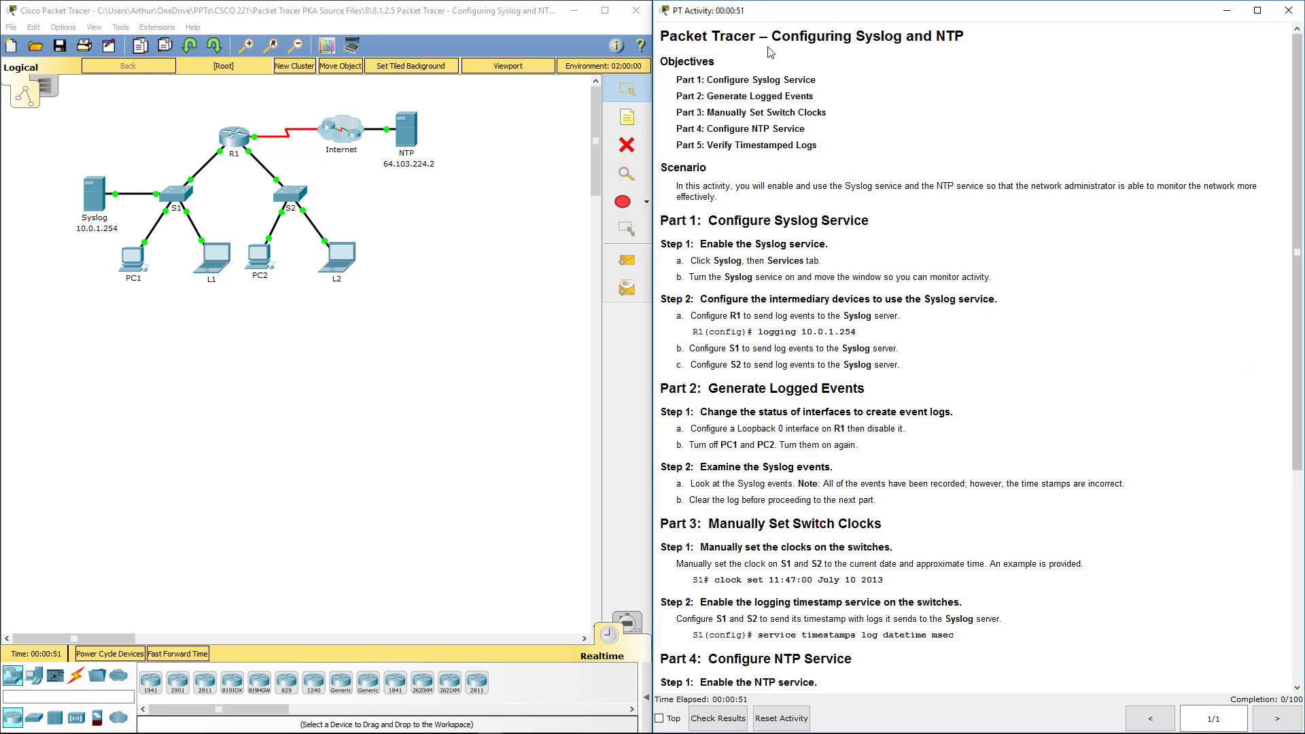
drag(774, 42, 908, 39)
click(968, 58)
drag(680, 80, 718, 82)
click(708, 132)
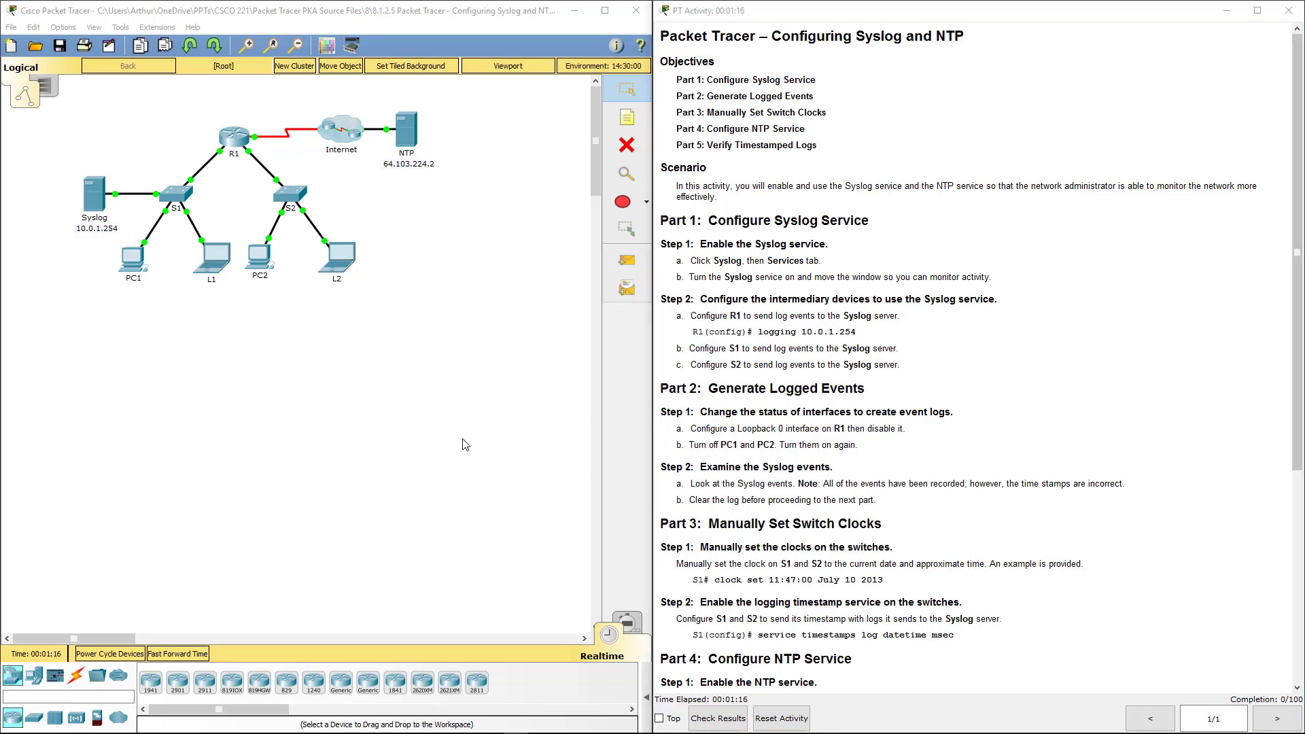
Step: Switch the Syslog server's SYSLOG service On under Services, then close its window
click(291, 427)
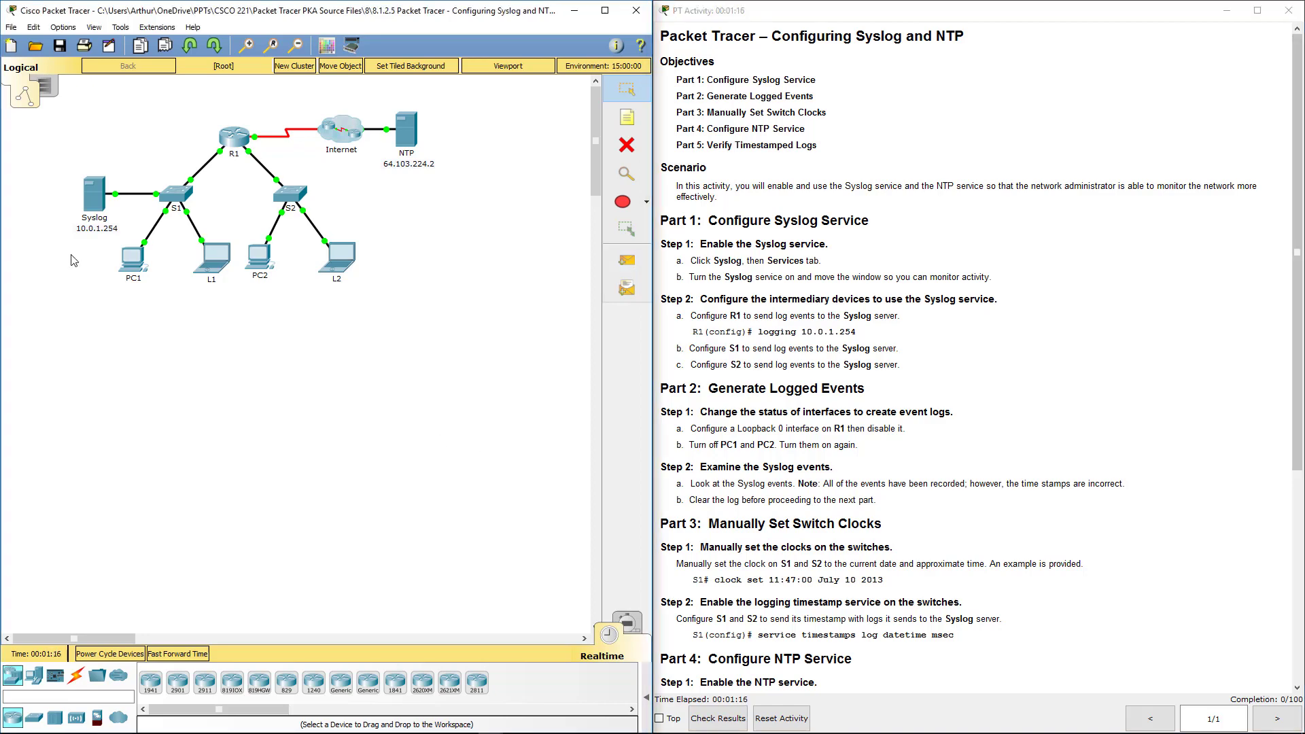
click(94, 198)
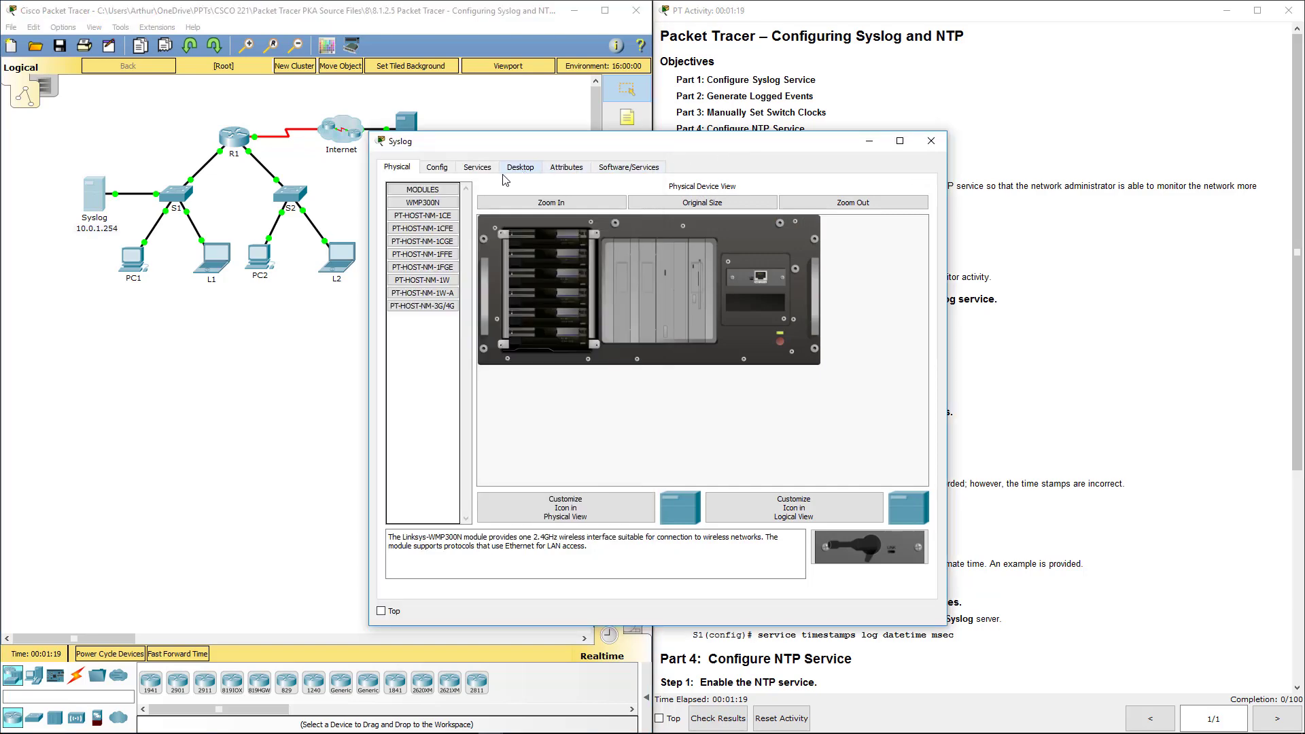
click(477, 167)
drag(623, 150, 303, 139)
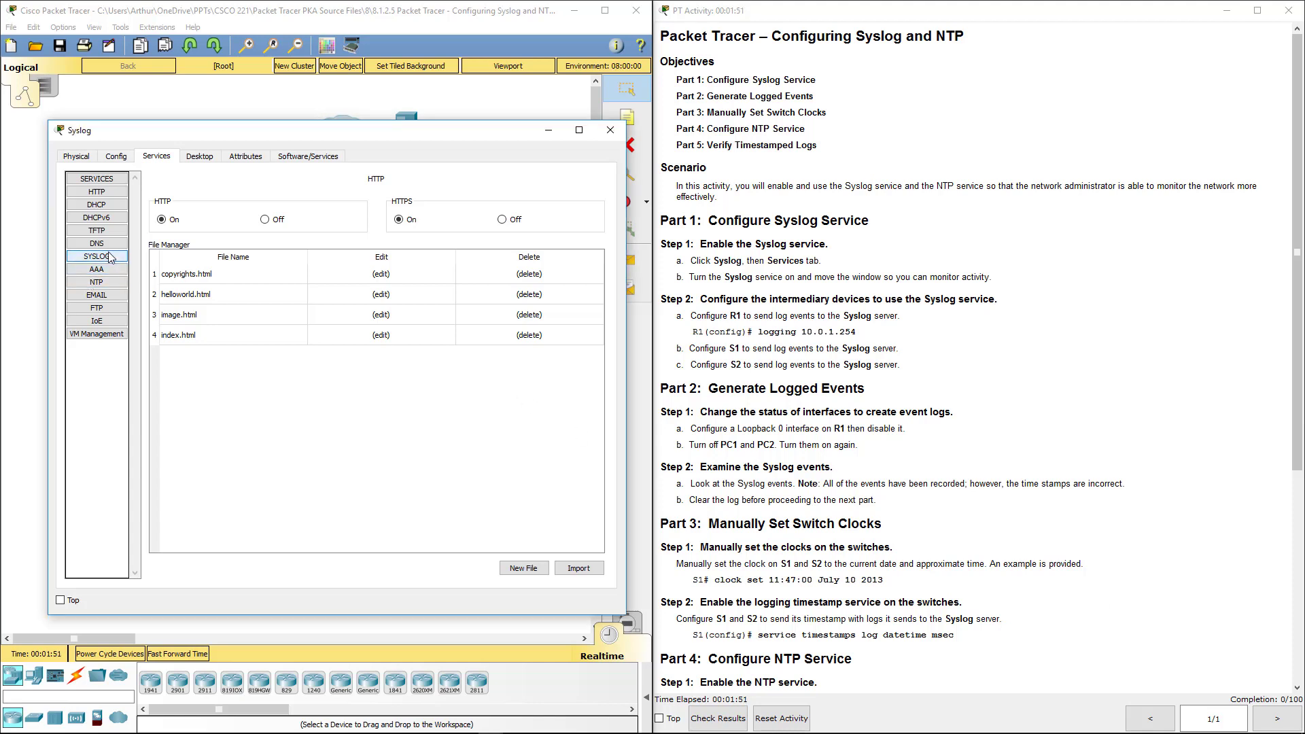
click(109, 257)
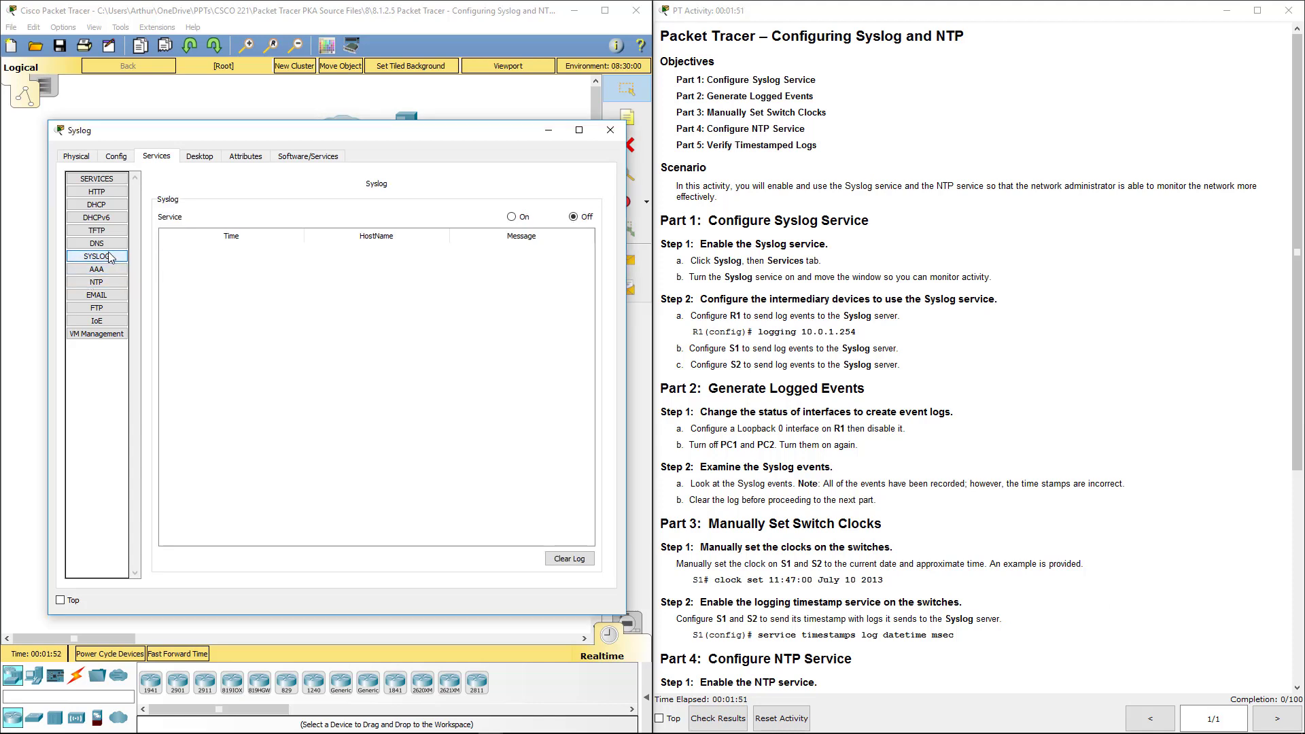
click(512, 217)
click(610, 131)
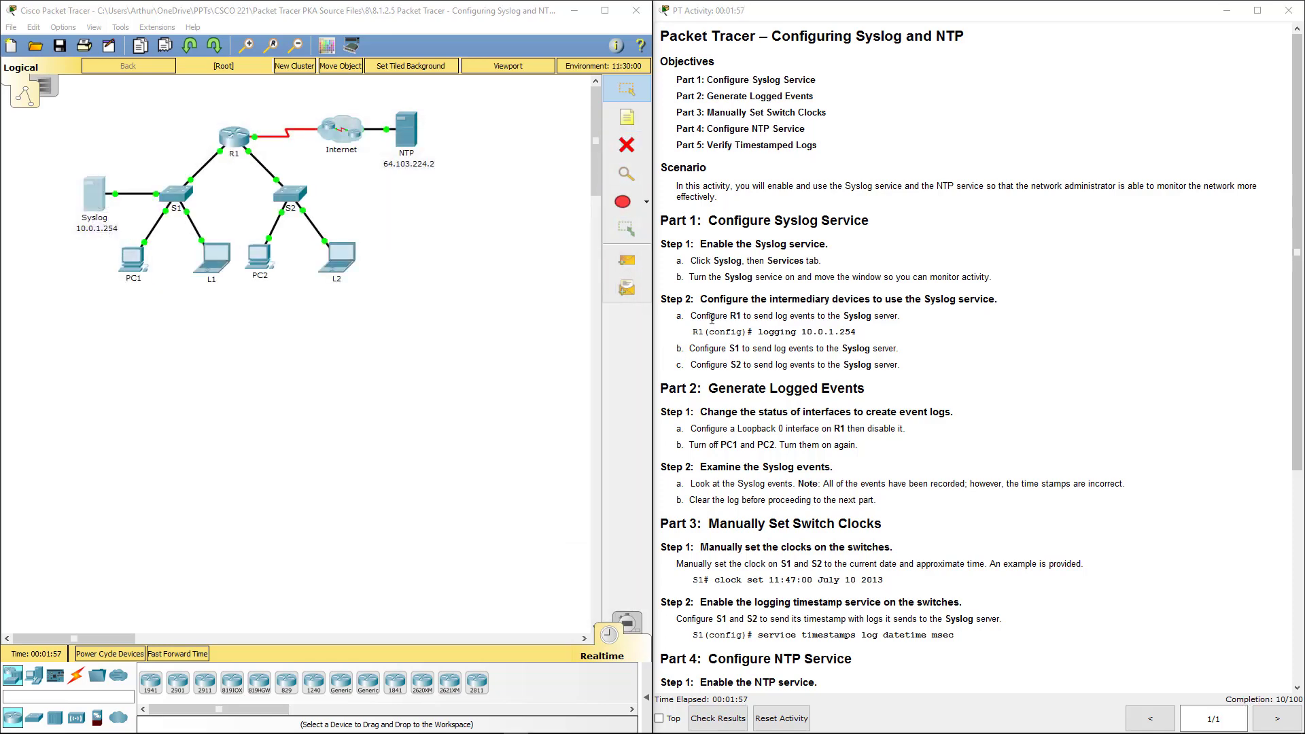
drag(712, 318, 858, 318)
Step: On R1's CLI, enter en and config t, then run logging 10.0.1.254
click(492, 367)
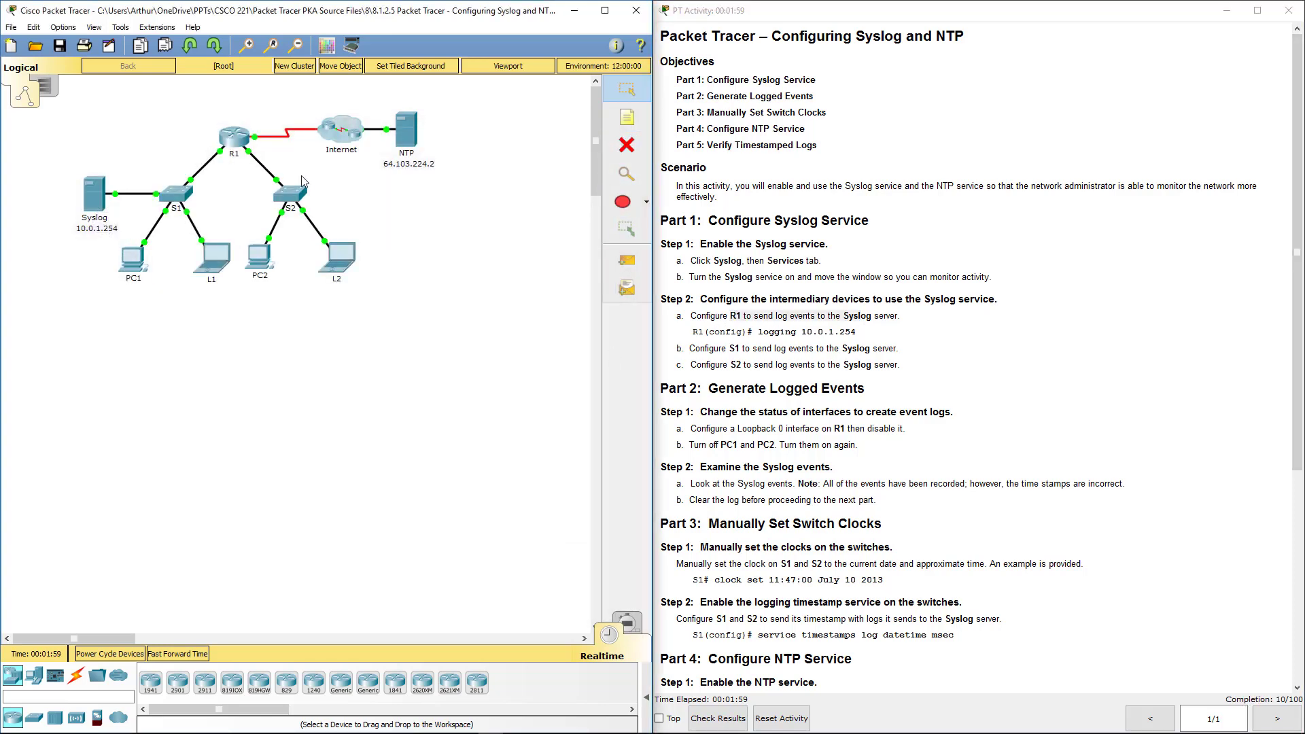
click(245, 144)
click(576, 198)
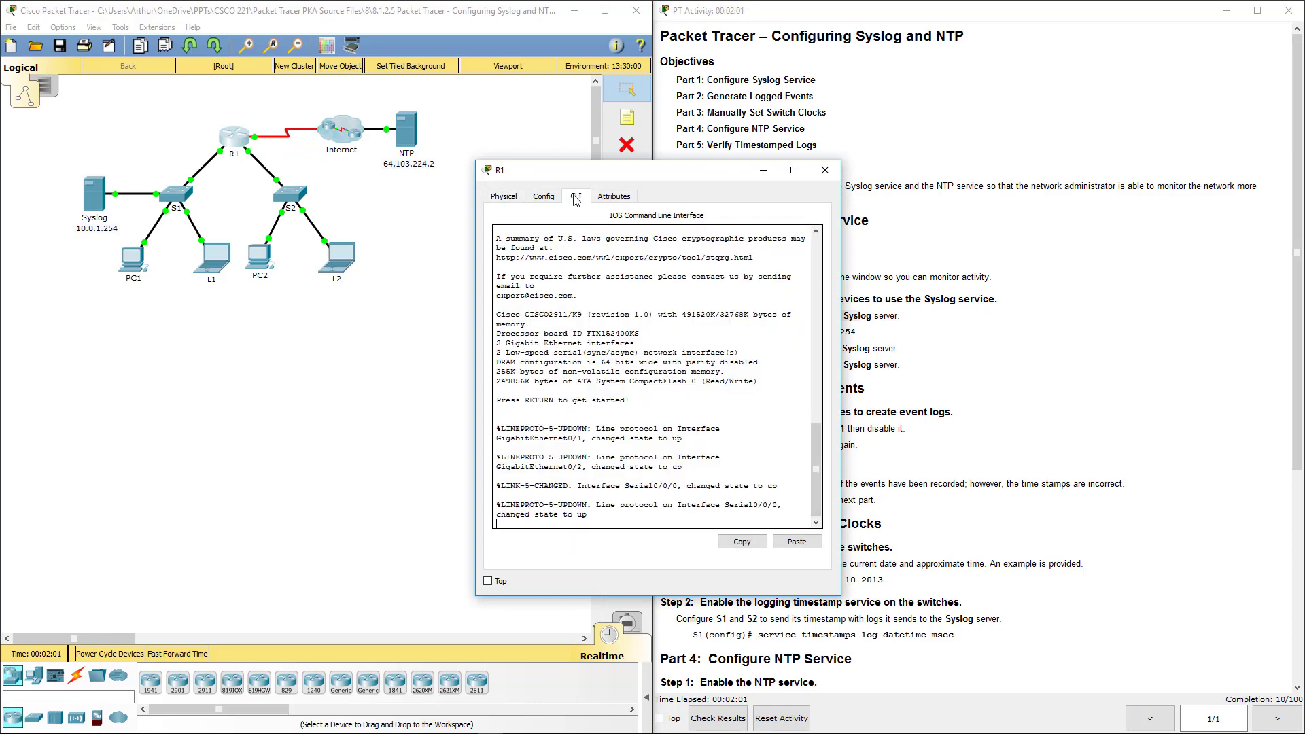
key(Return)
key(Return)
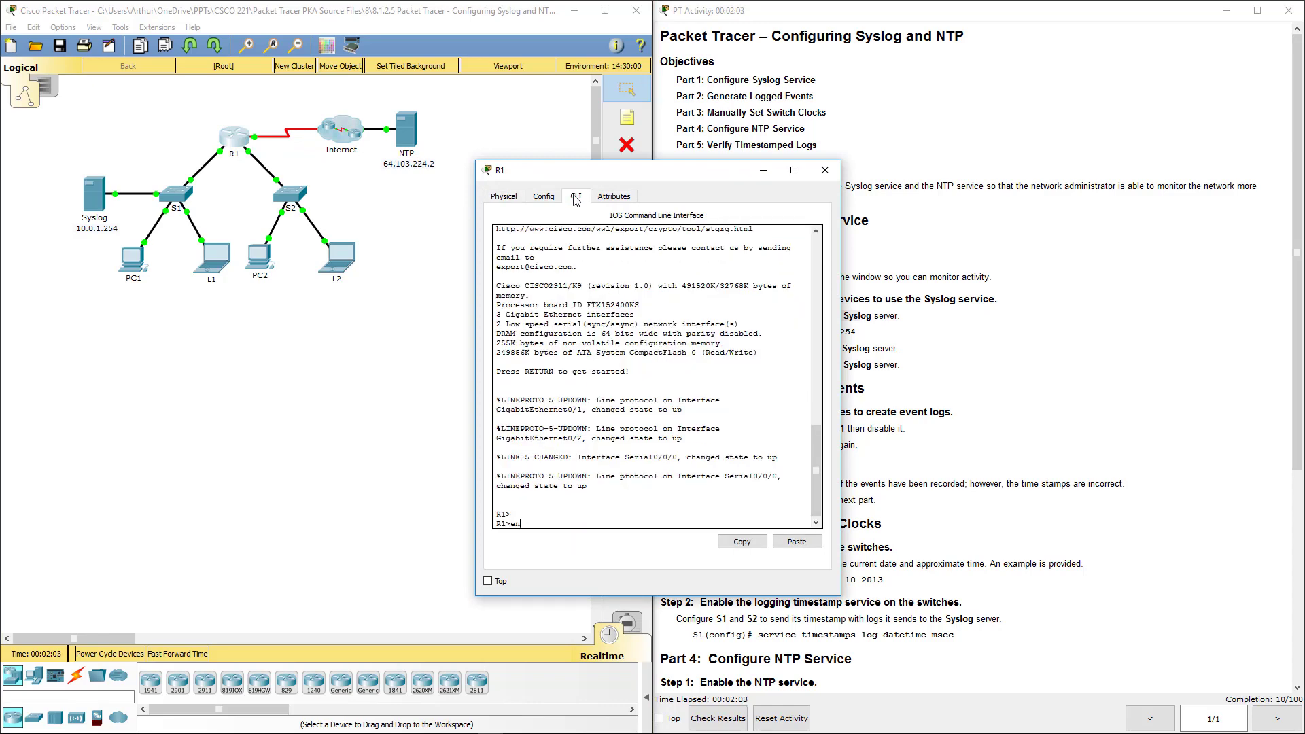
text(en)
key(Return)
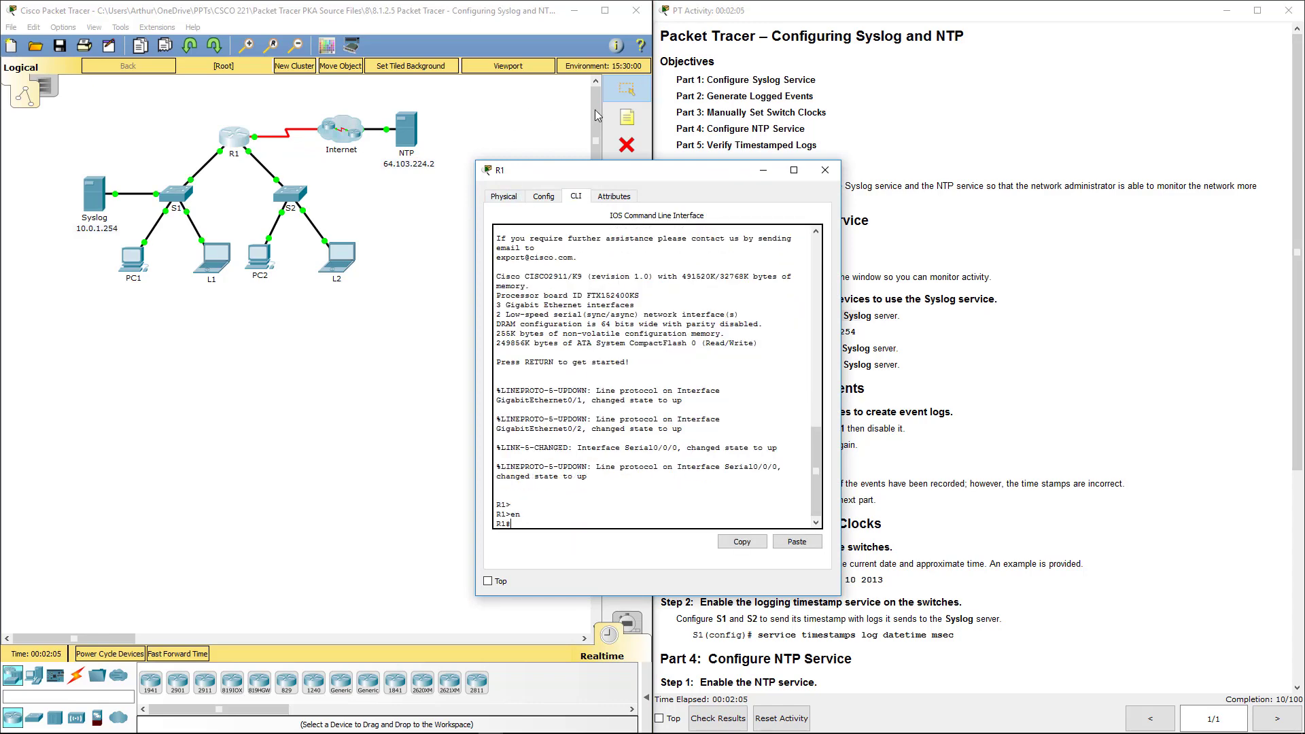
drag(680, 175, 416, 194)
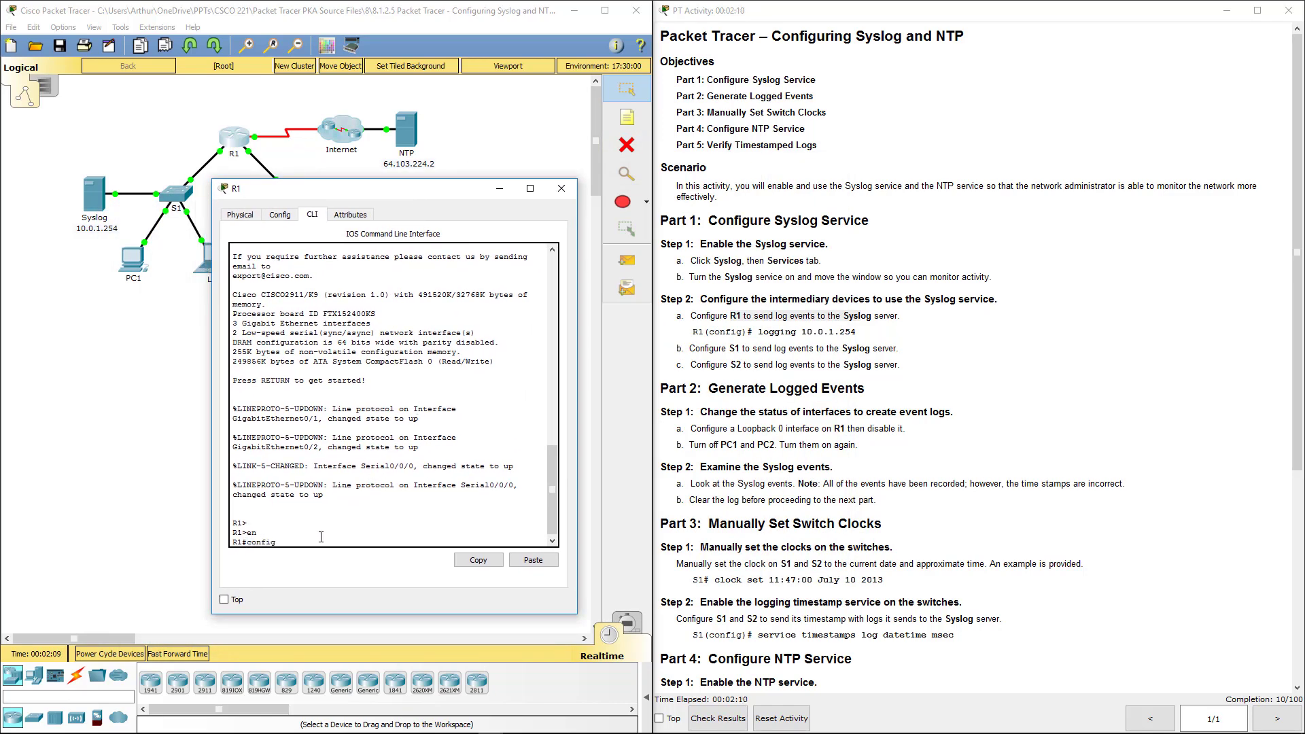
text(config t)
key(Return)
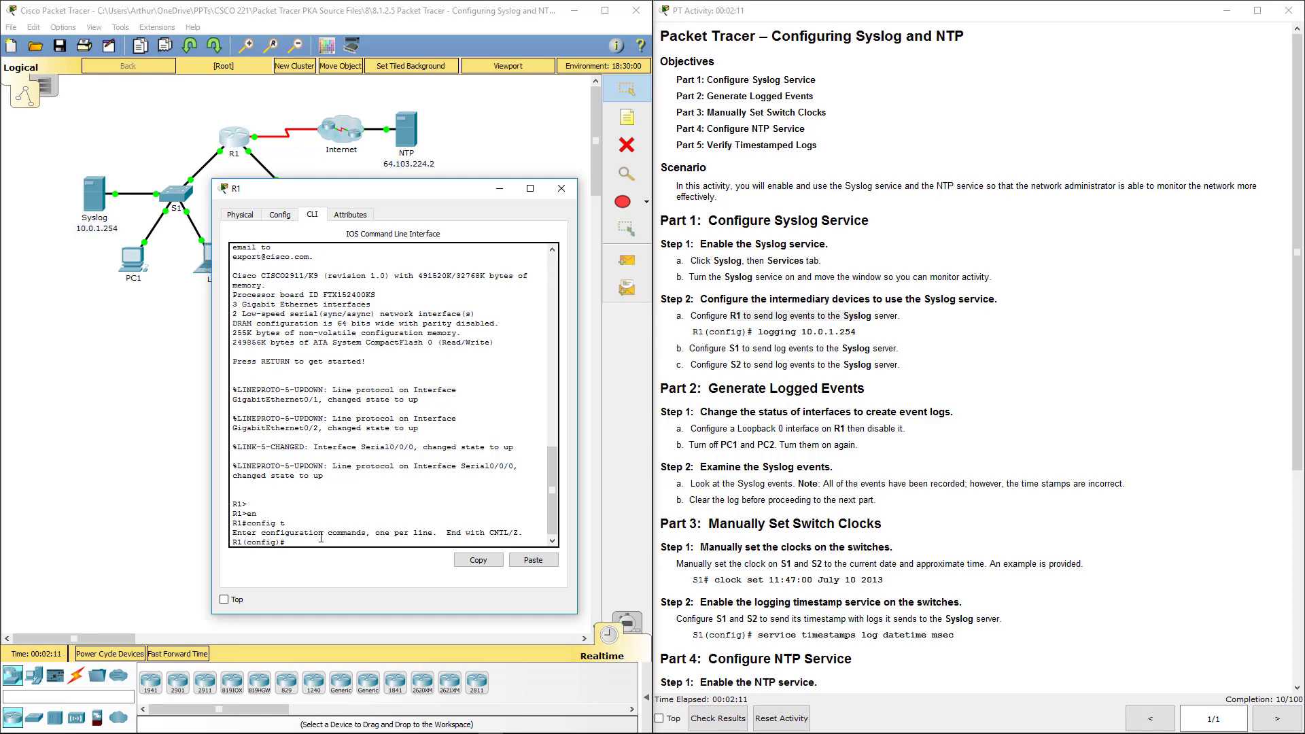
text(logg)
key(Tab)
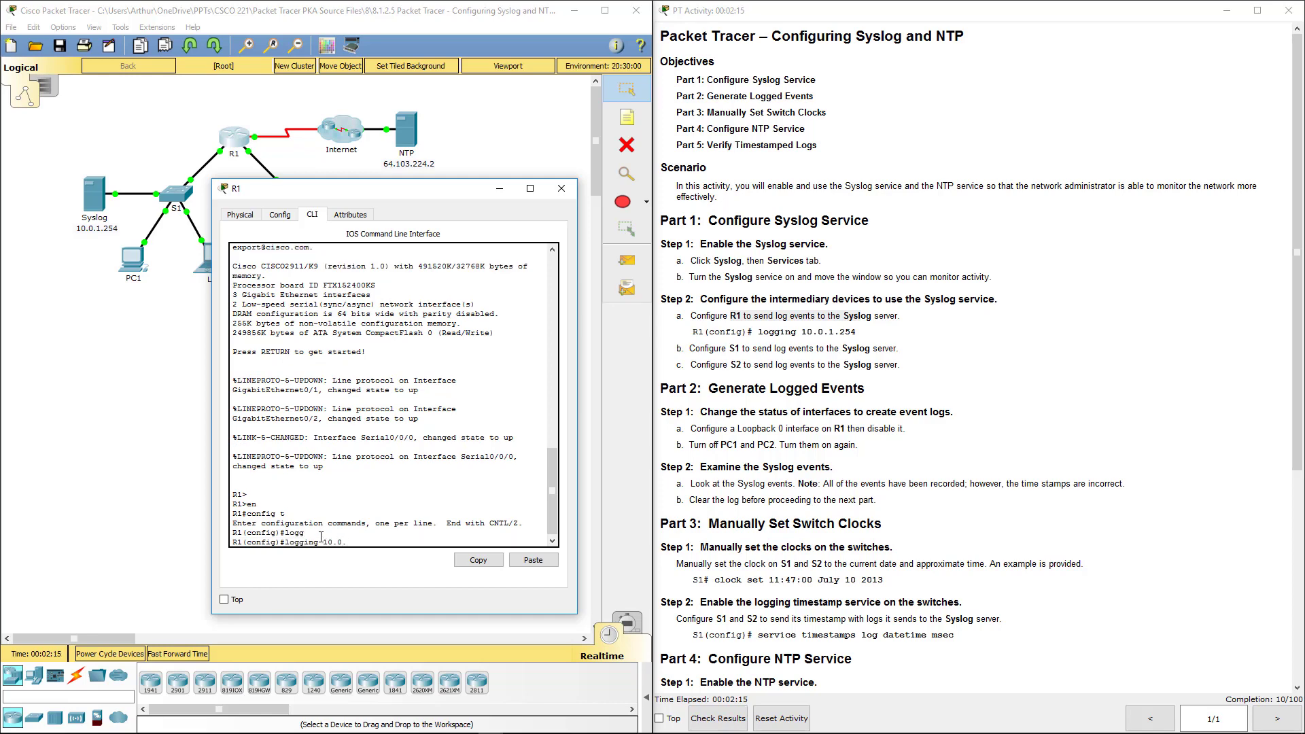
key(Return)
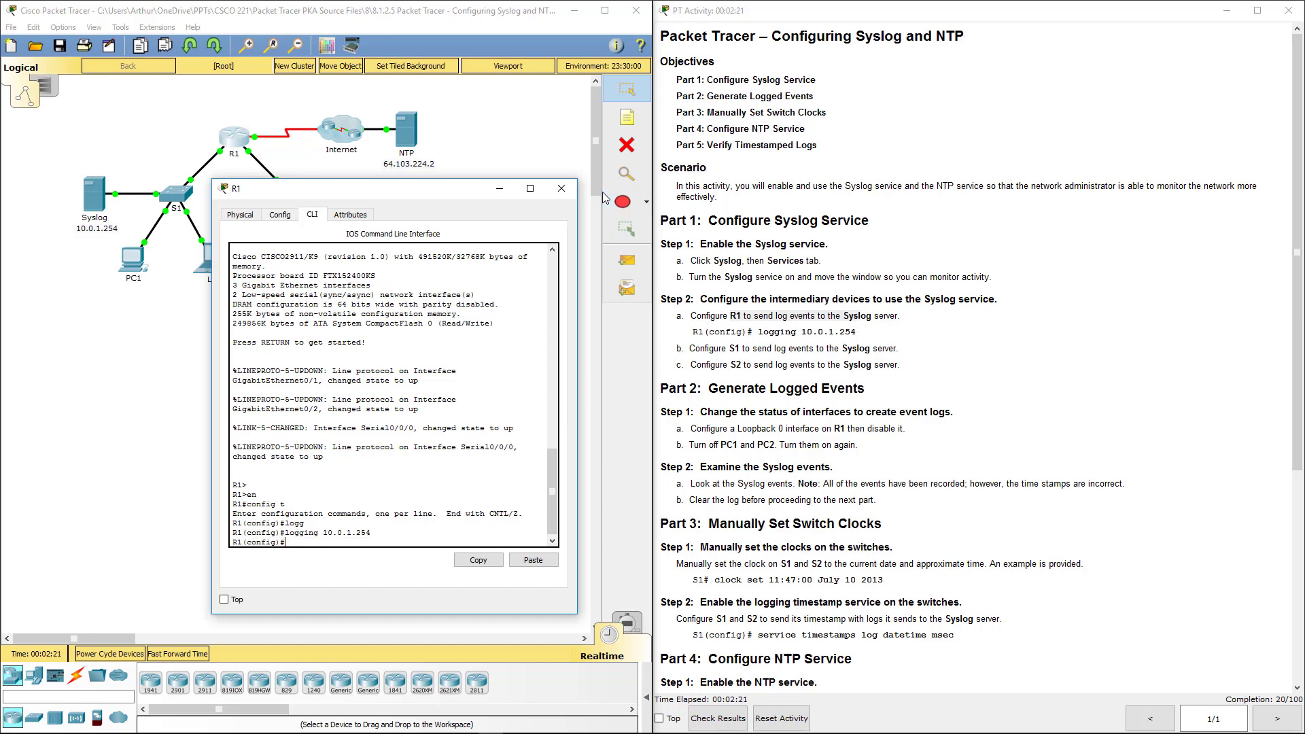
Step: Close R1, then on S1's CLI enter global config and run logging 10.0.1.254
click(561, 188)
click(176, 200)
click(575, 182)
key(Return)
key(Return)
text(en)
key(Return)
text(con)
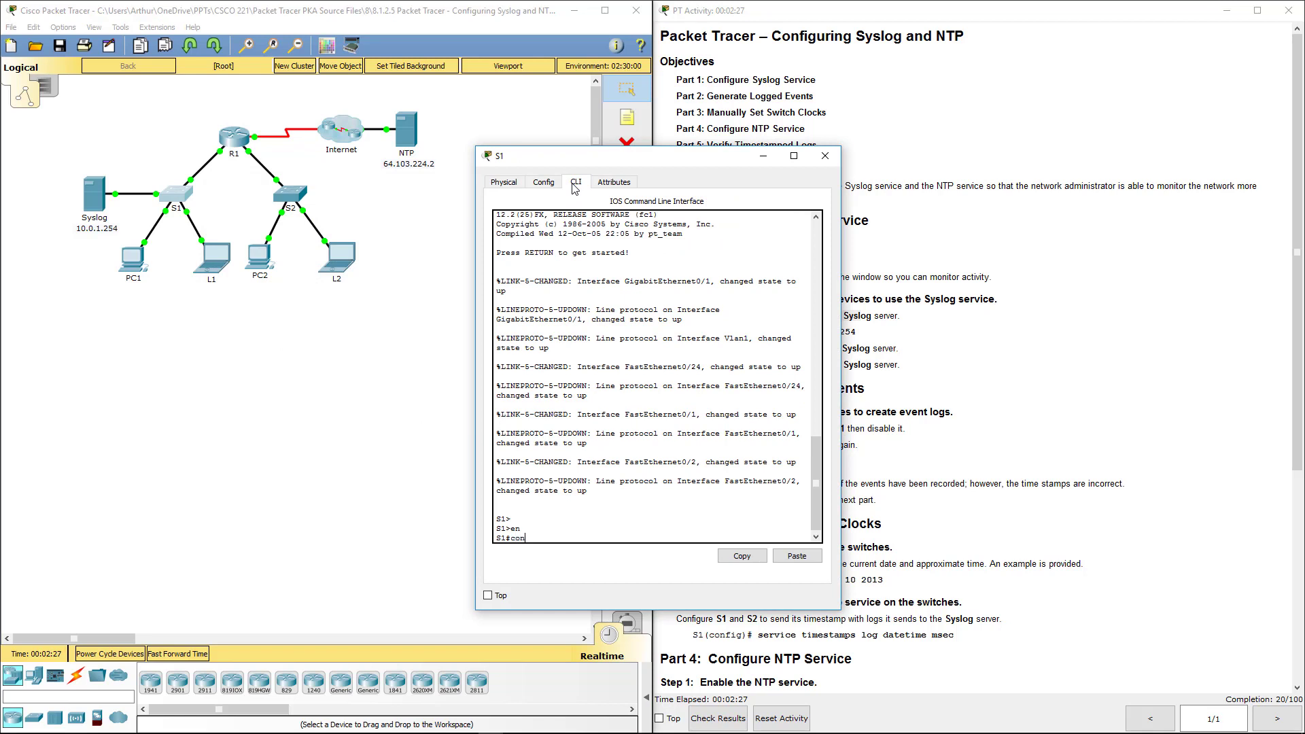
text(figt )
text(g t)
key(Return)
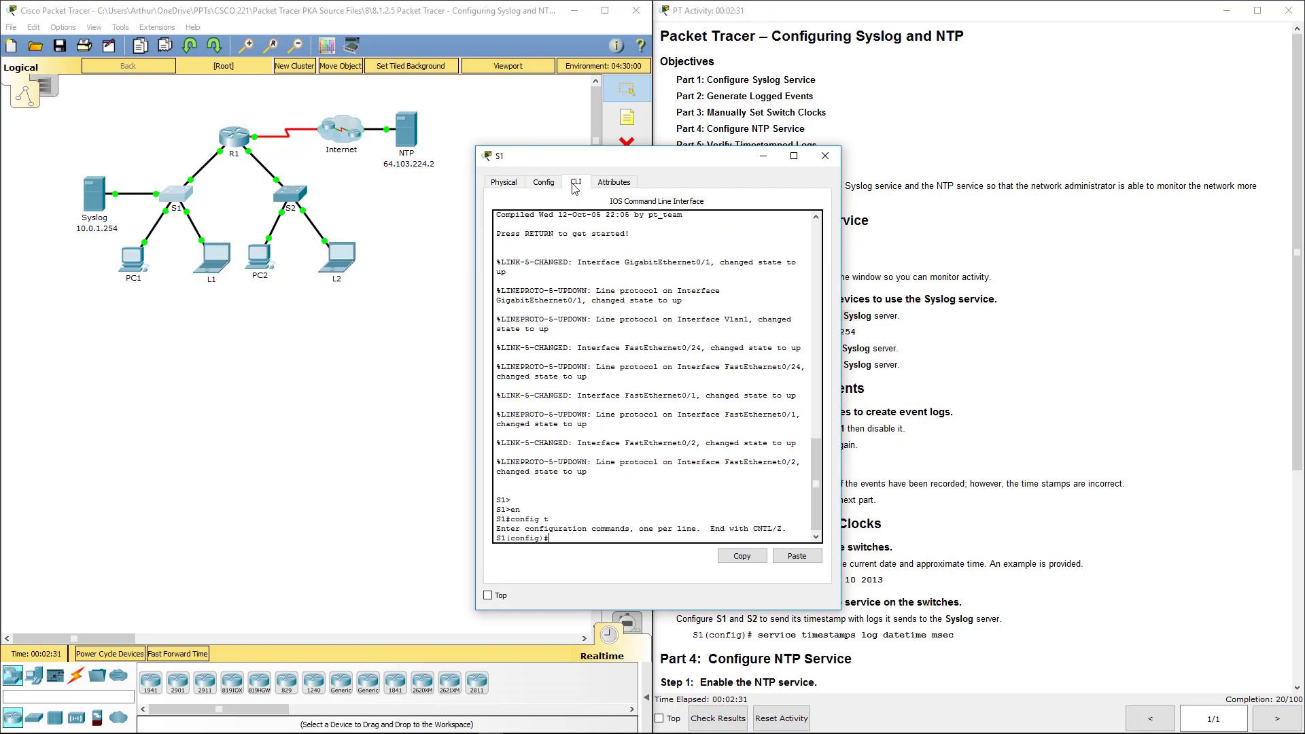
text(lo)
key(Tab)
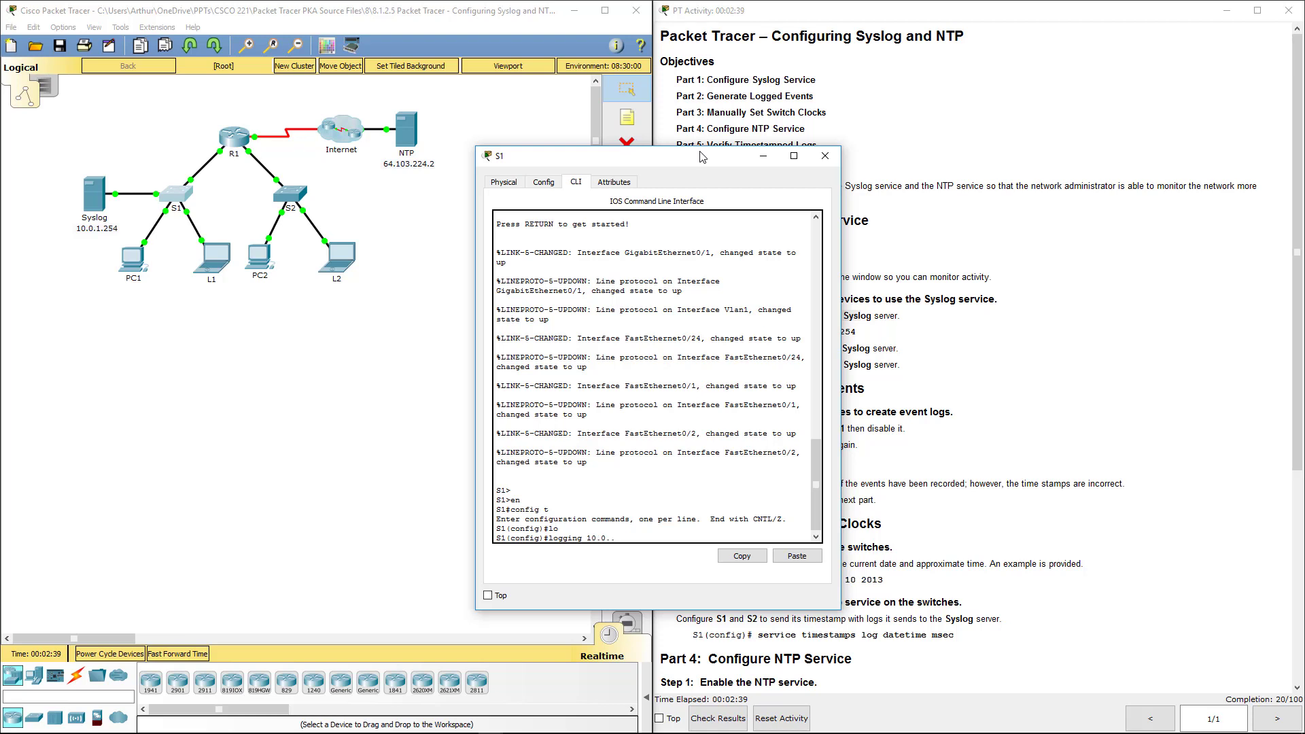
text(10.0.1.254)
key(Return)
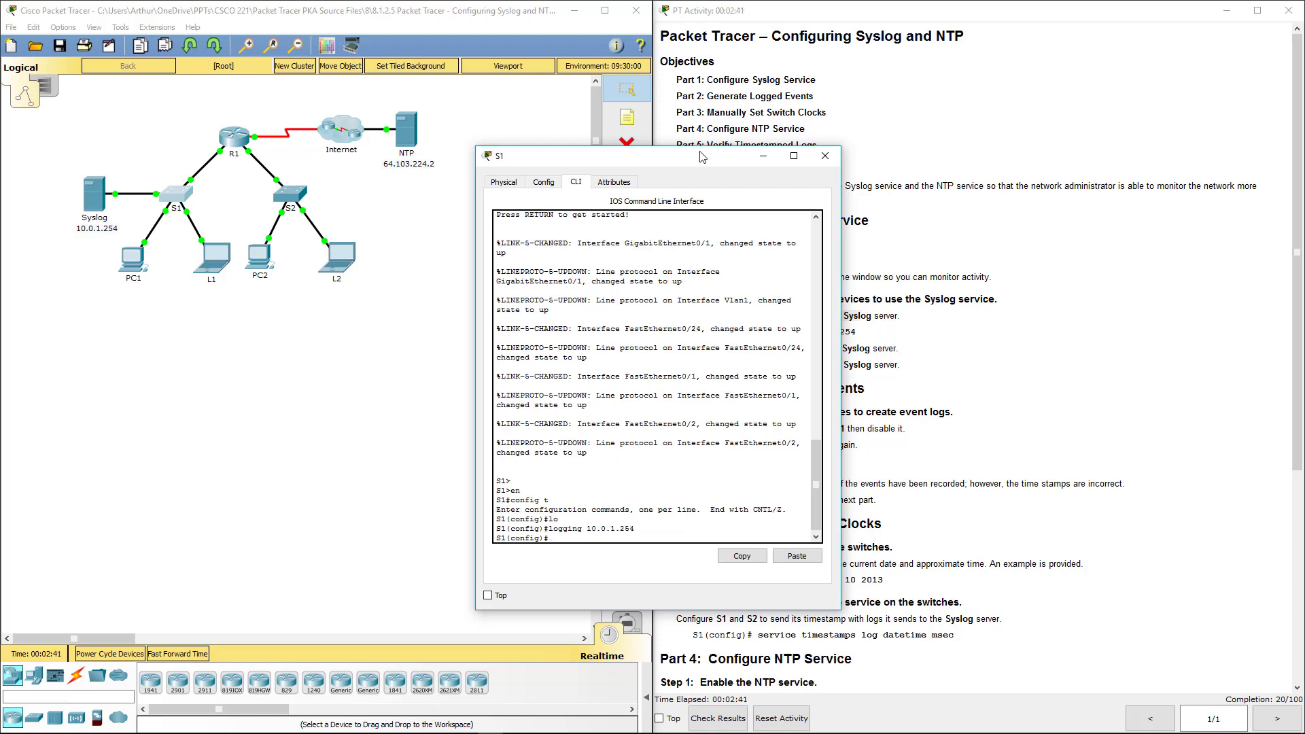
Step: Close S1, then on S2's CLI enter global config and run logging 10.0.1.254
click(825, 156)
click(294, 195)
click(576, 183)
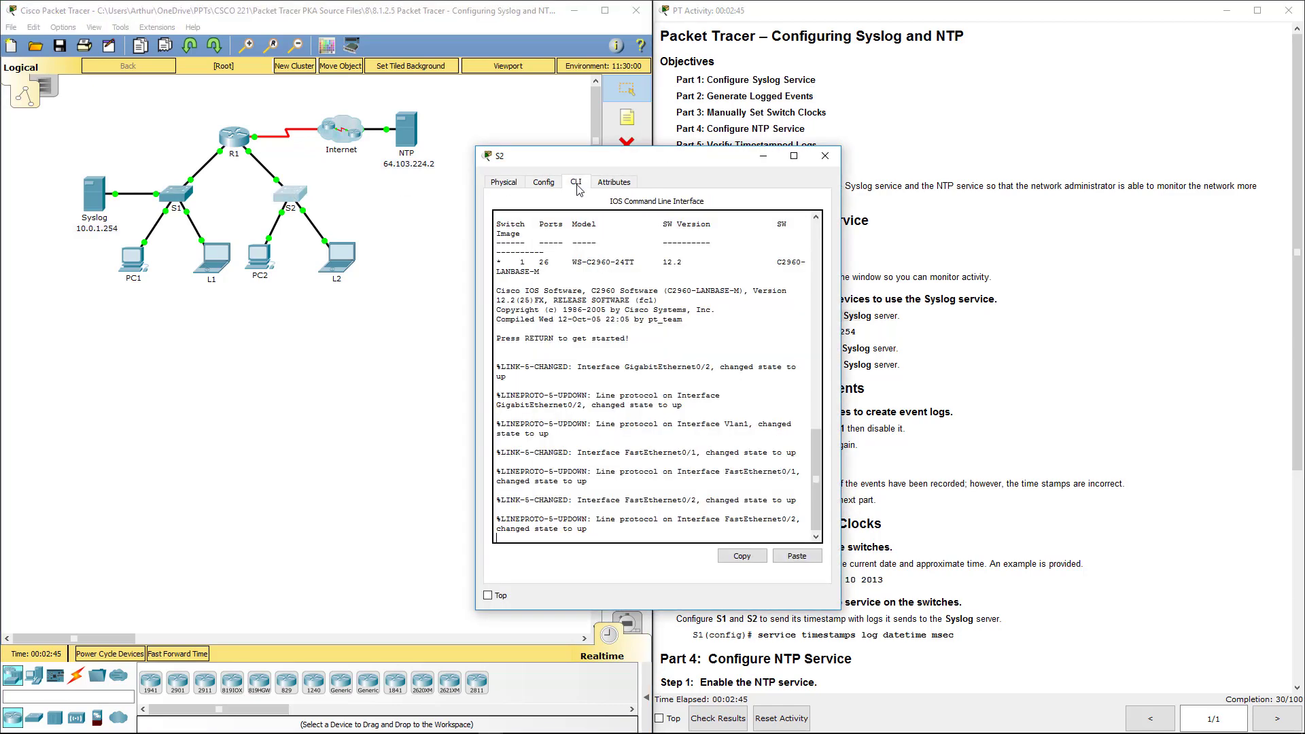
key(Return)
key(Return)
text(en)
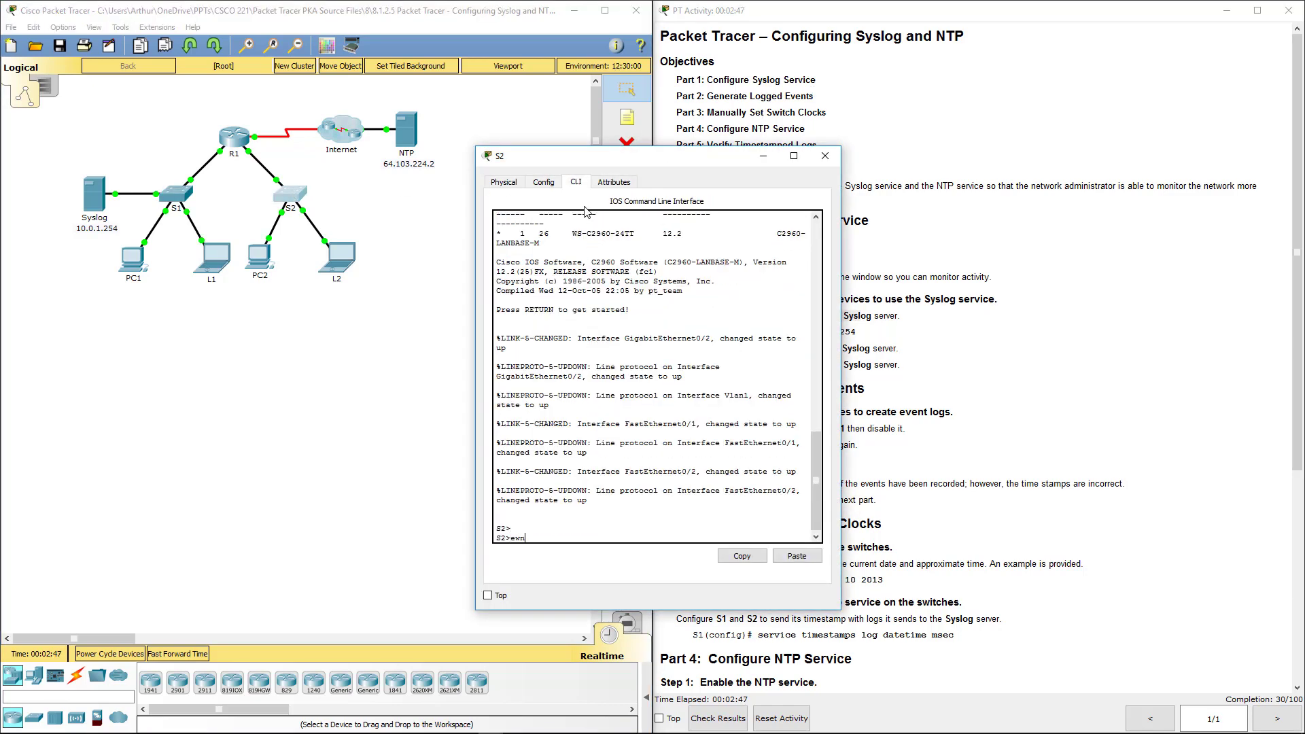
text(n)
key(Return)
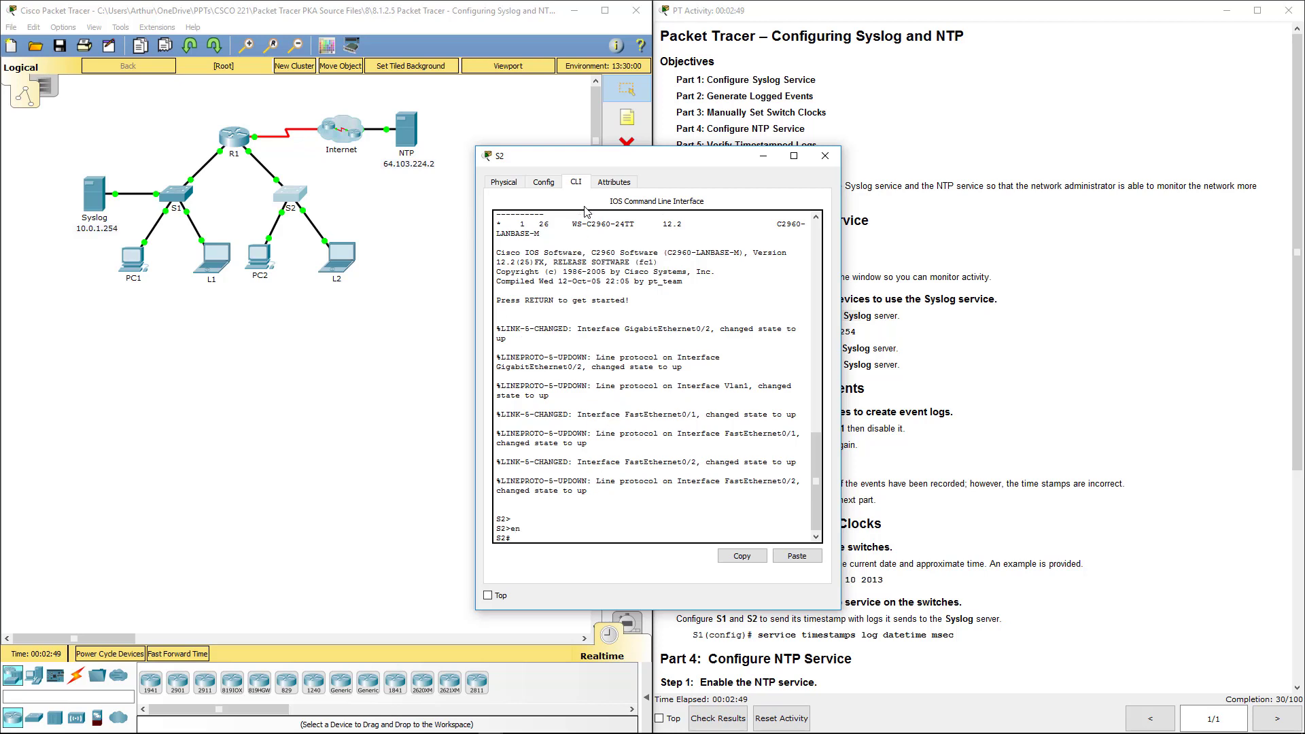
text(config t)
key(Return)
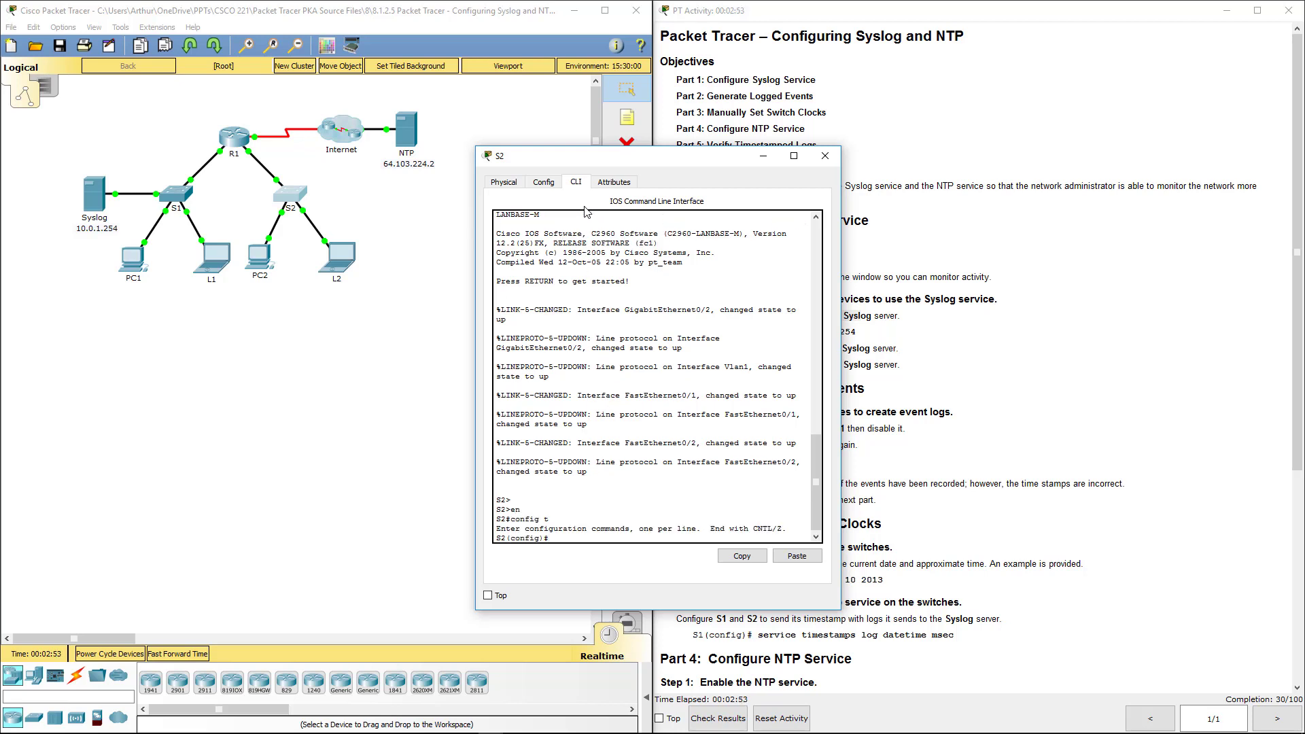
text(lo)
key(Tab)
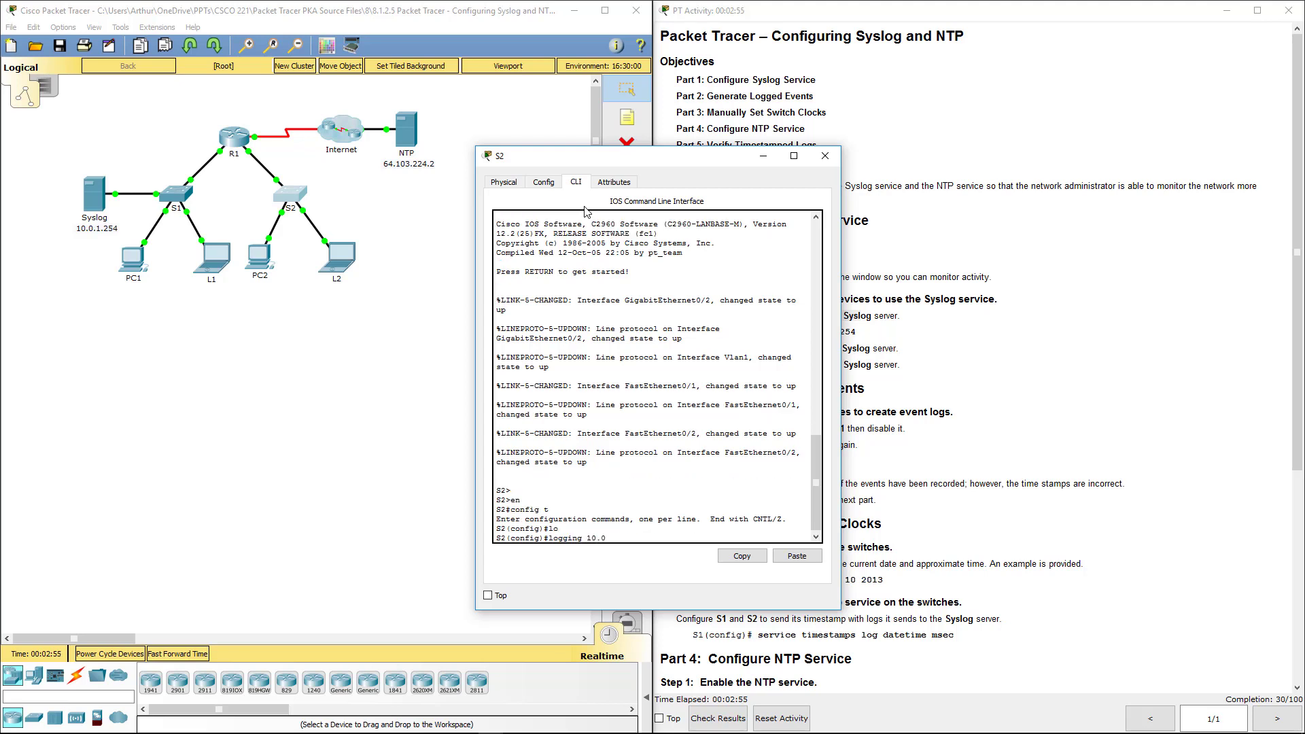
key(Return)
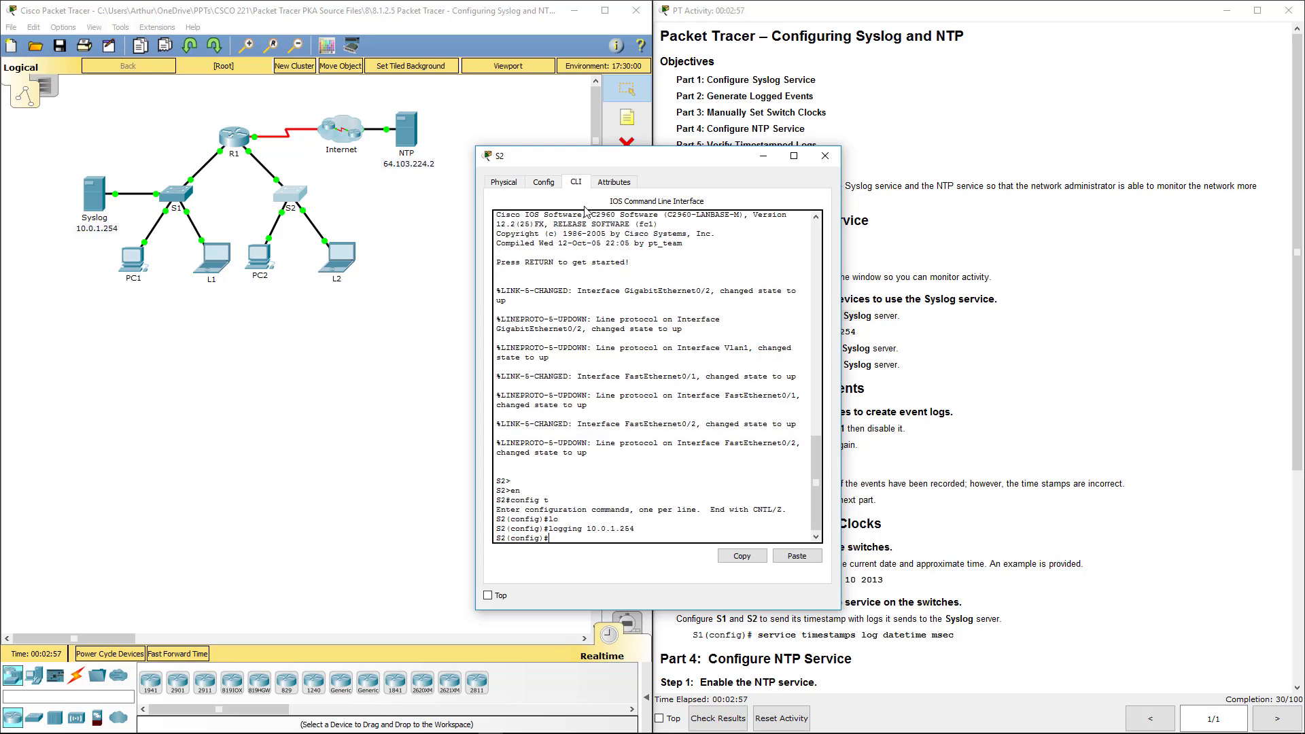
click(824, 157)
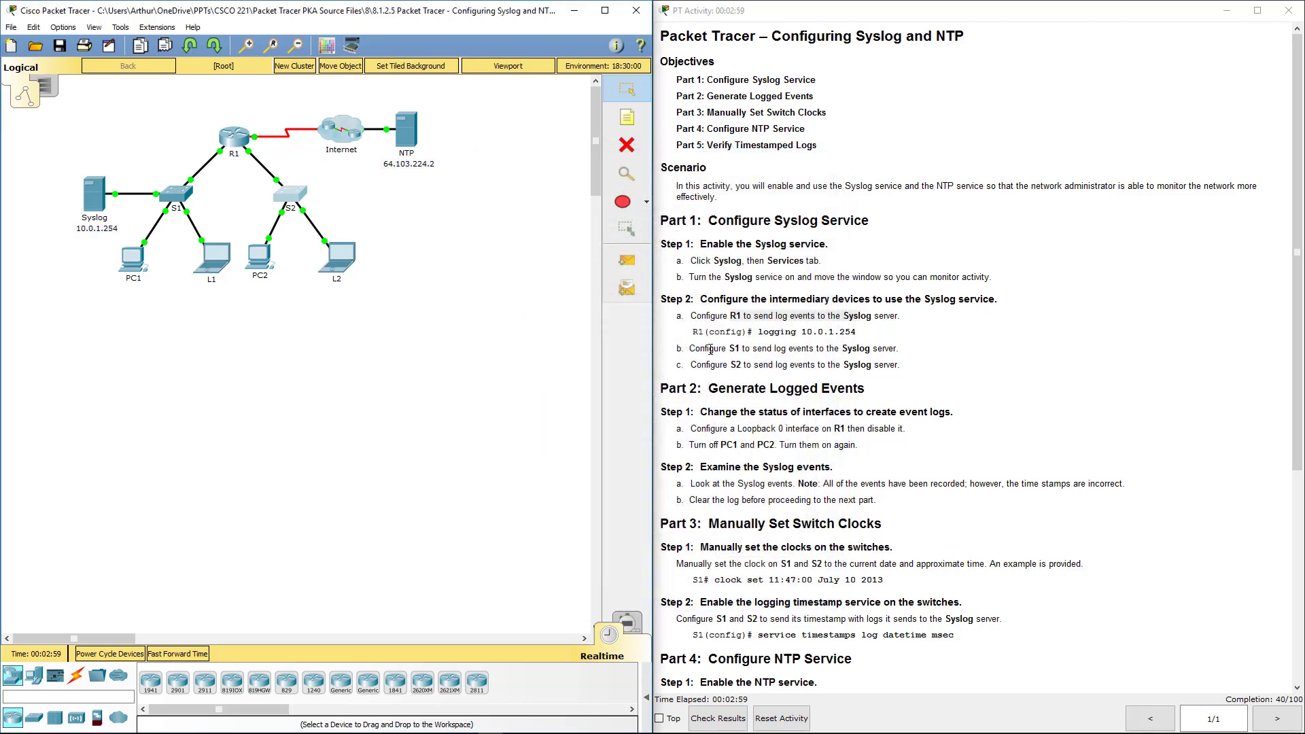
drag(705, 351, 888, 362)
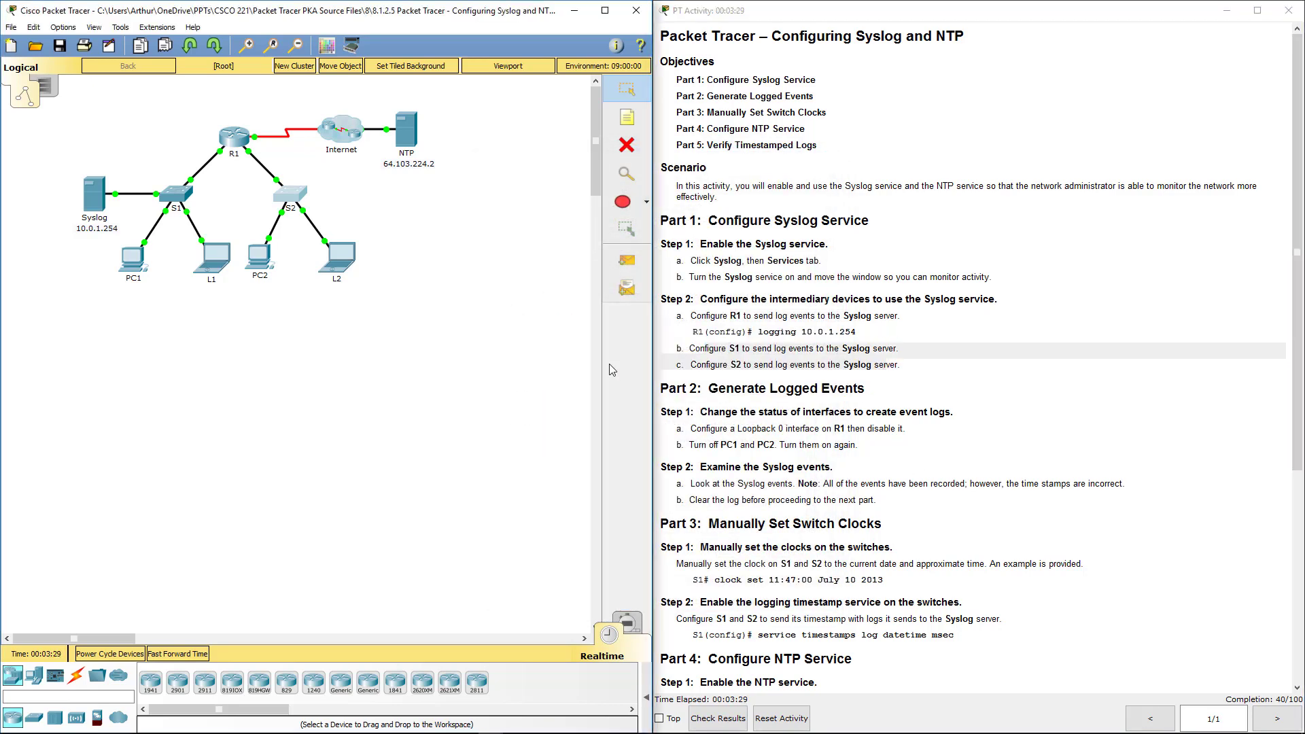
click(612, 370)
drag(703, 428, 902, 429)
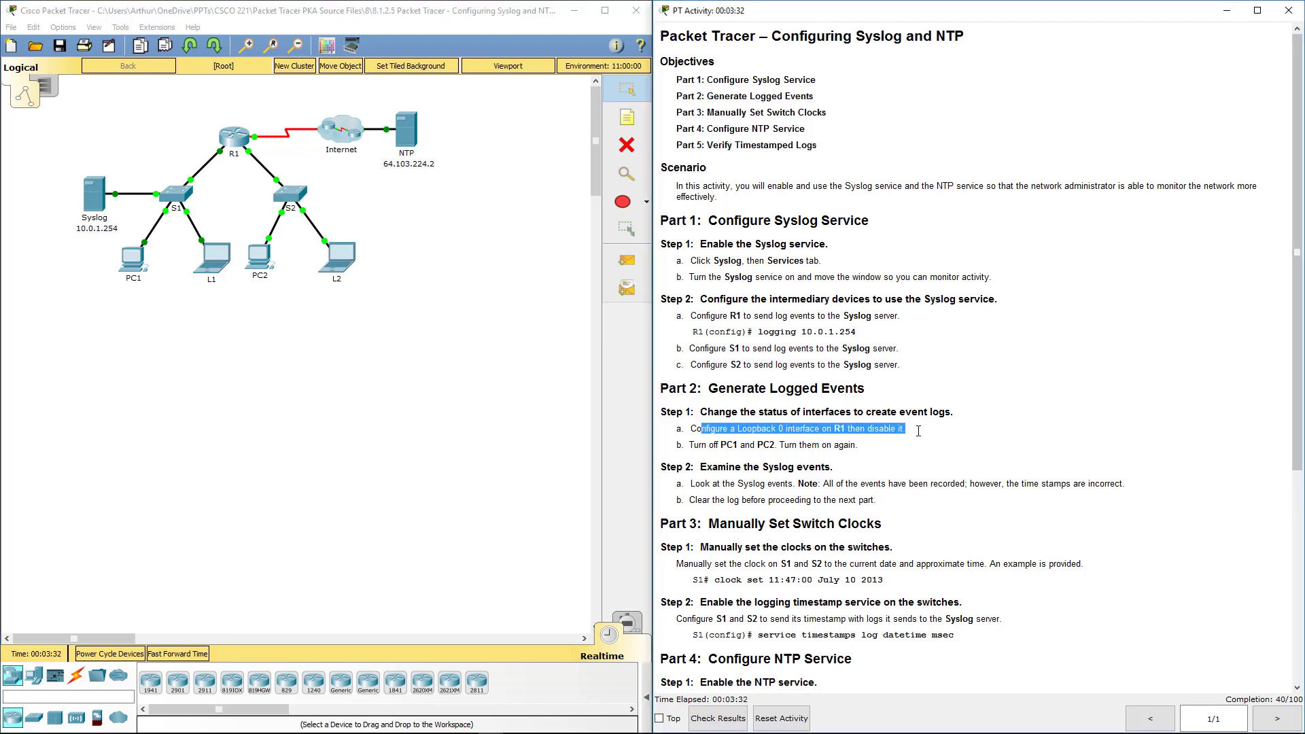
click(332, 375)
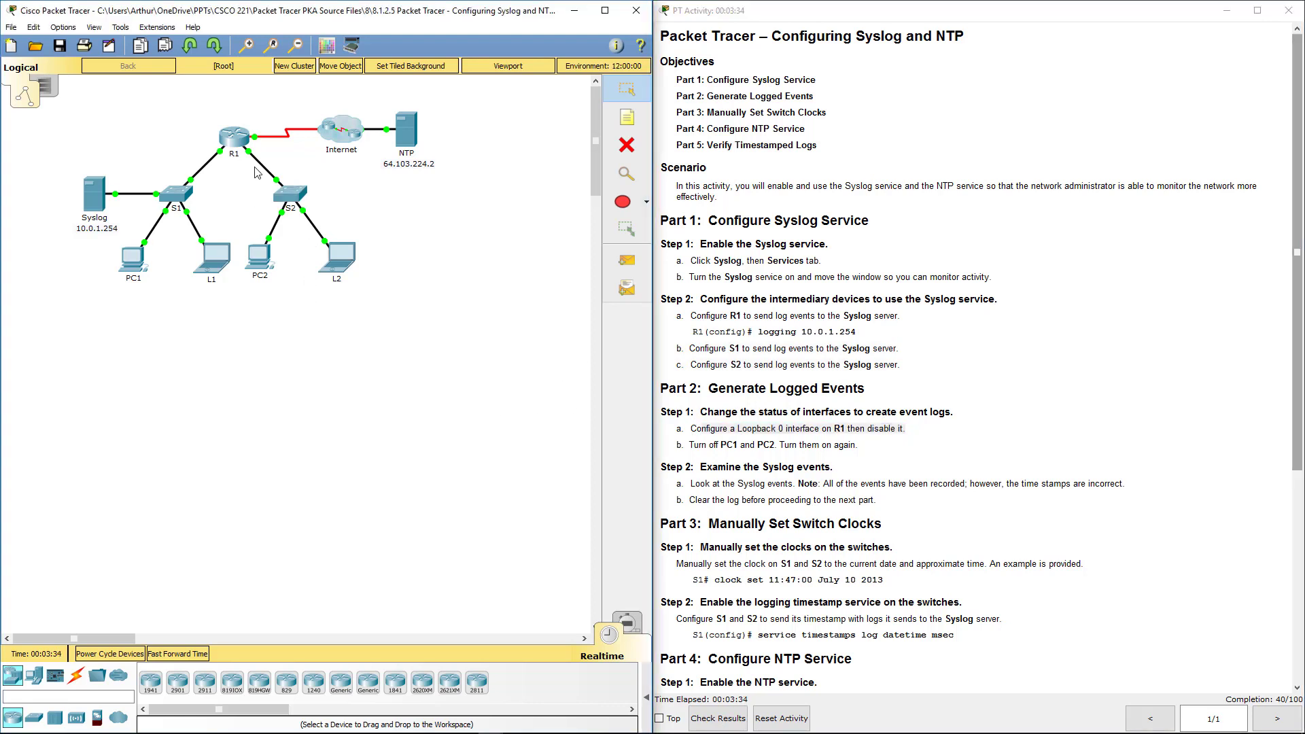
Step: On R1's CLI, create interface Loopback 0 and shut it down
click(234, 136)
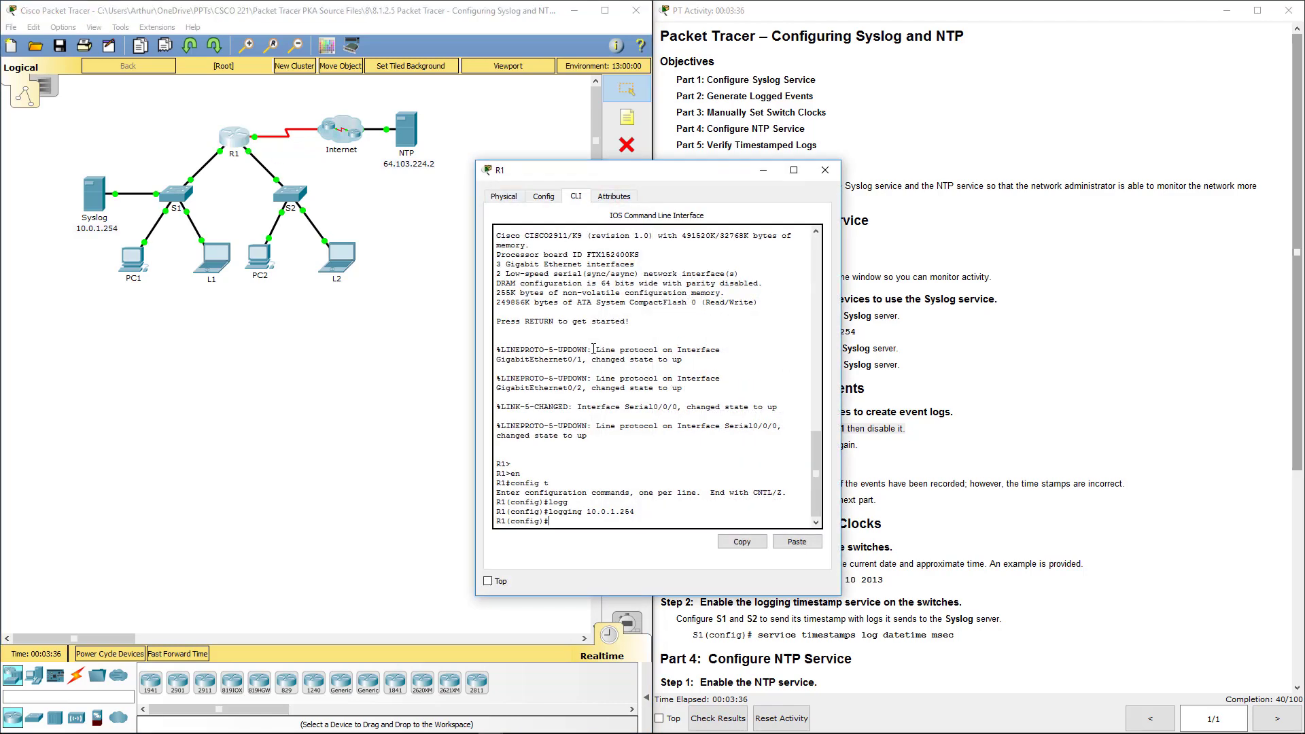
text(int loo)
key(Tab)
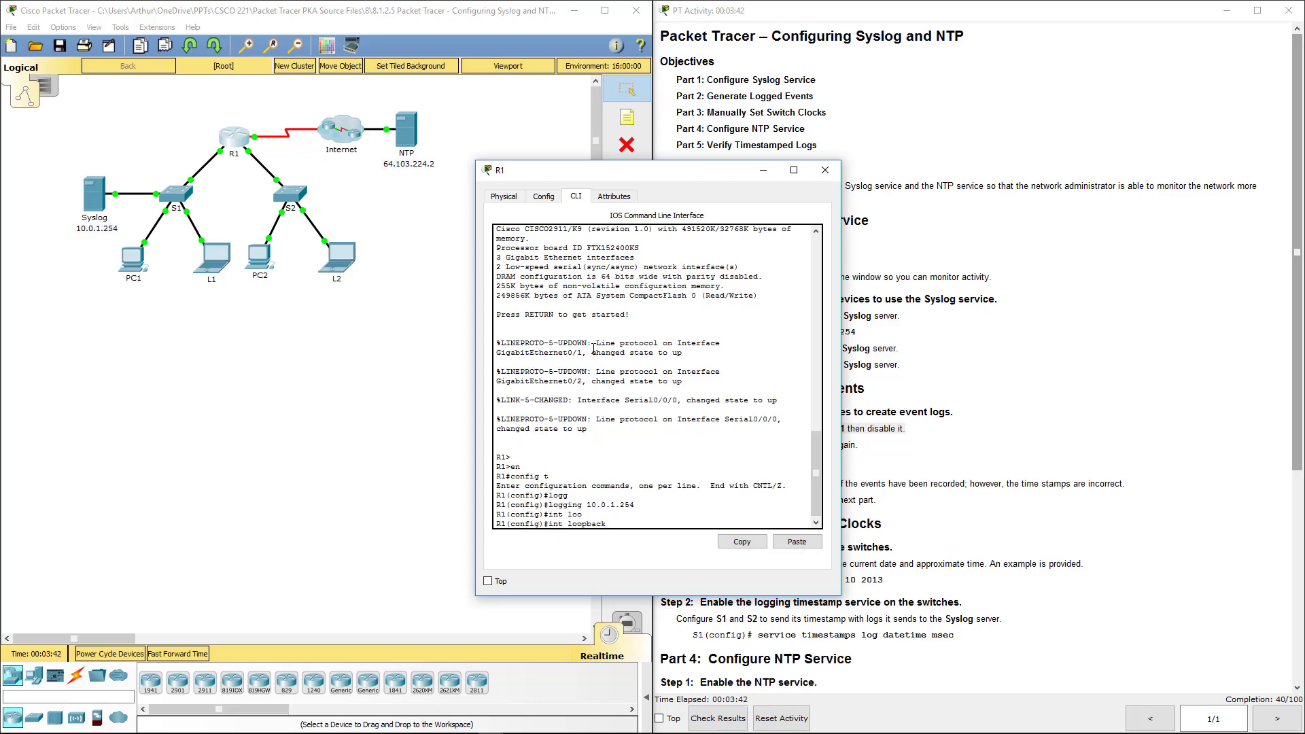
text(0)
key(Return)
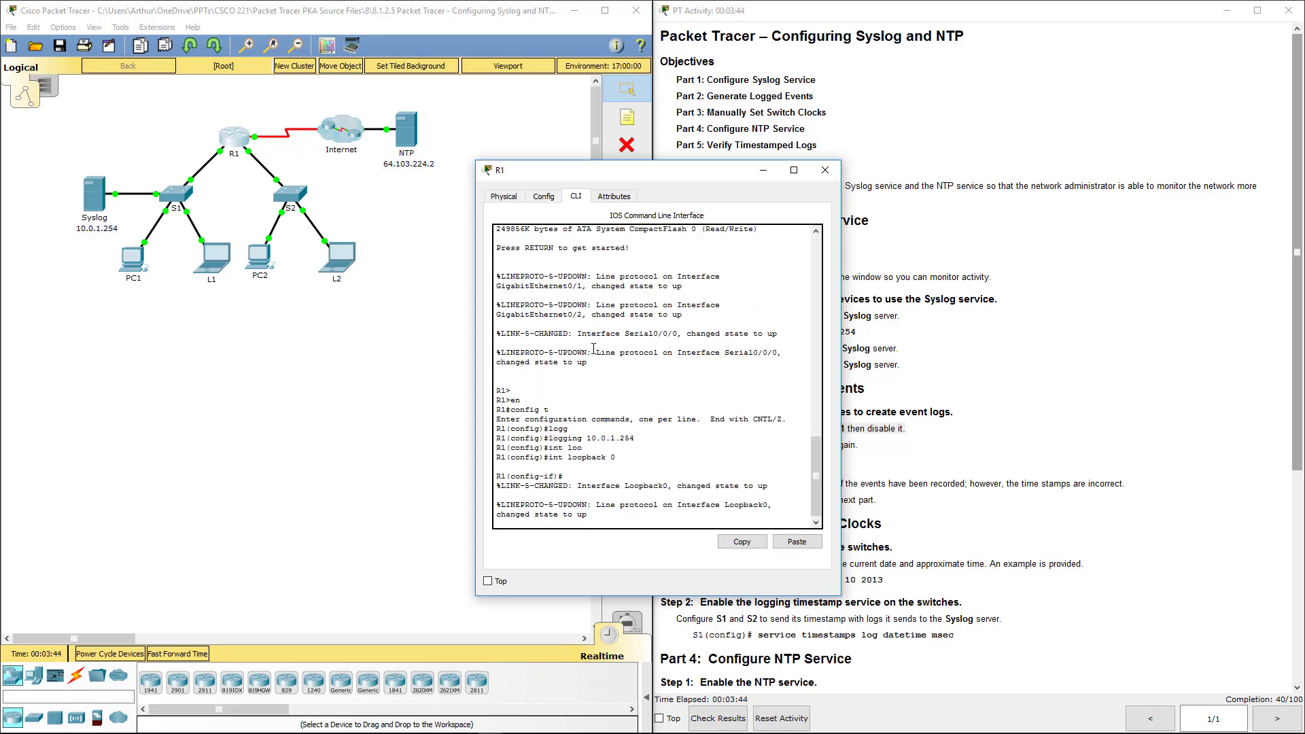
key(Return)
text(shu)
key(Return)
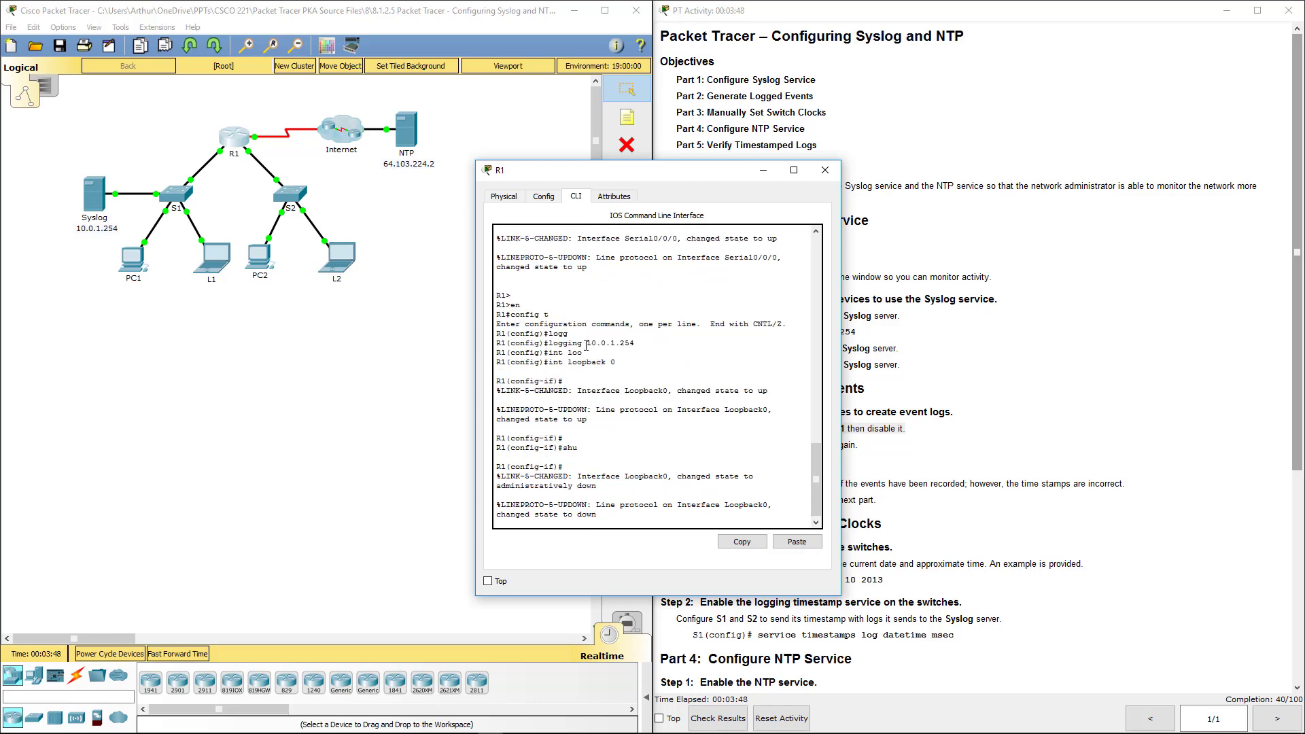
click(826, 170)
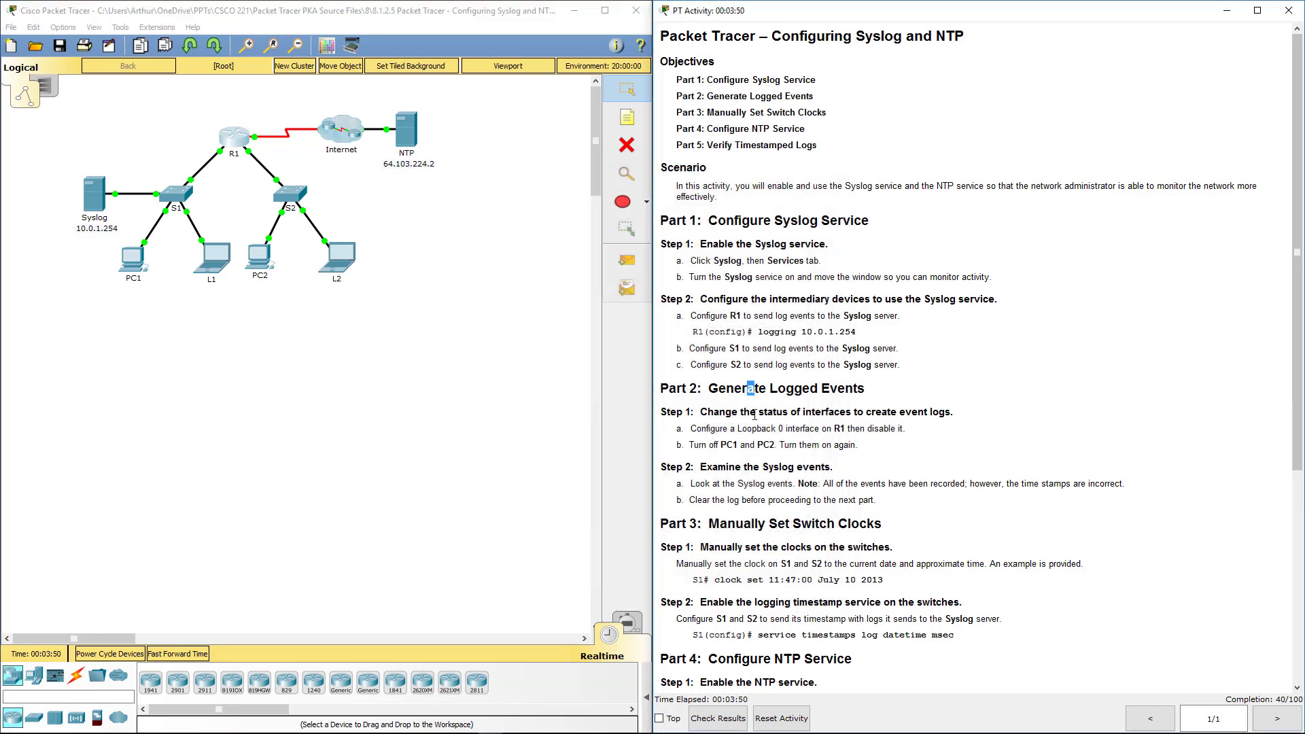
drag(721, 428, 929, 431)
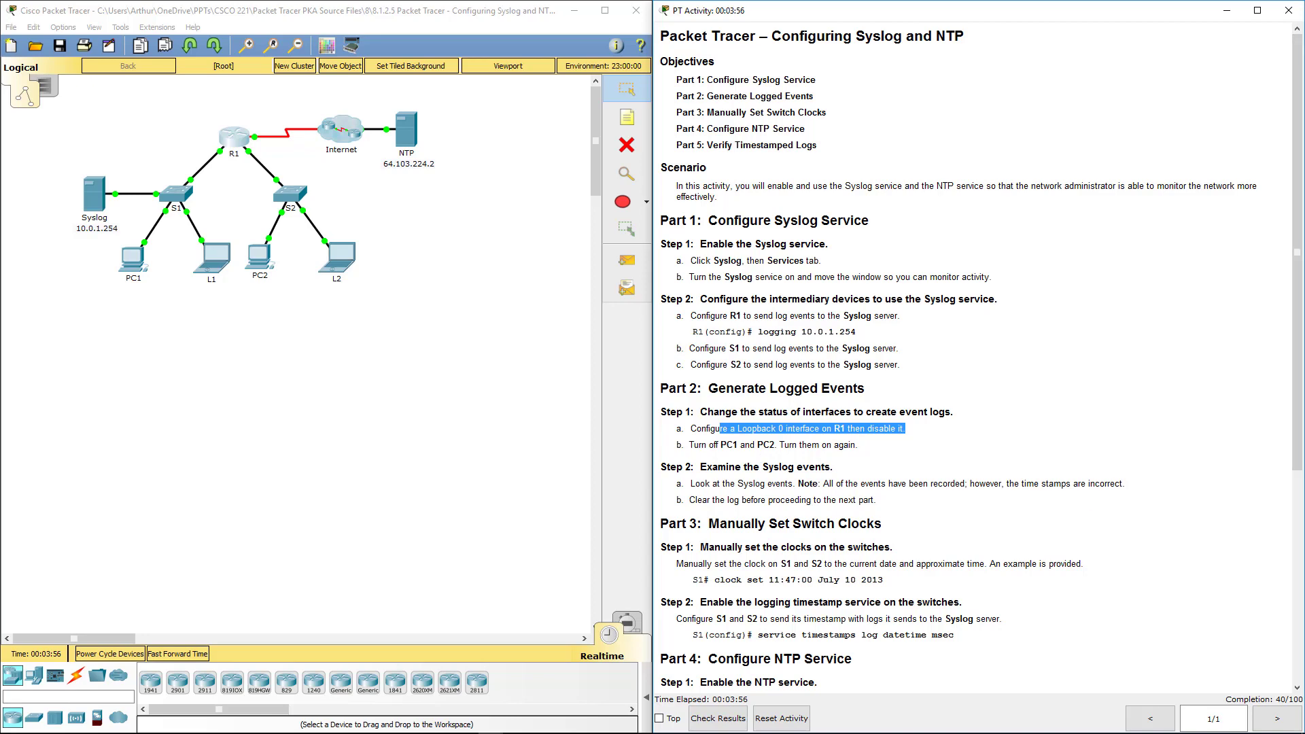
click(521, 408)
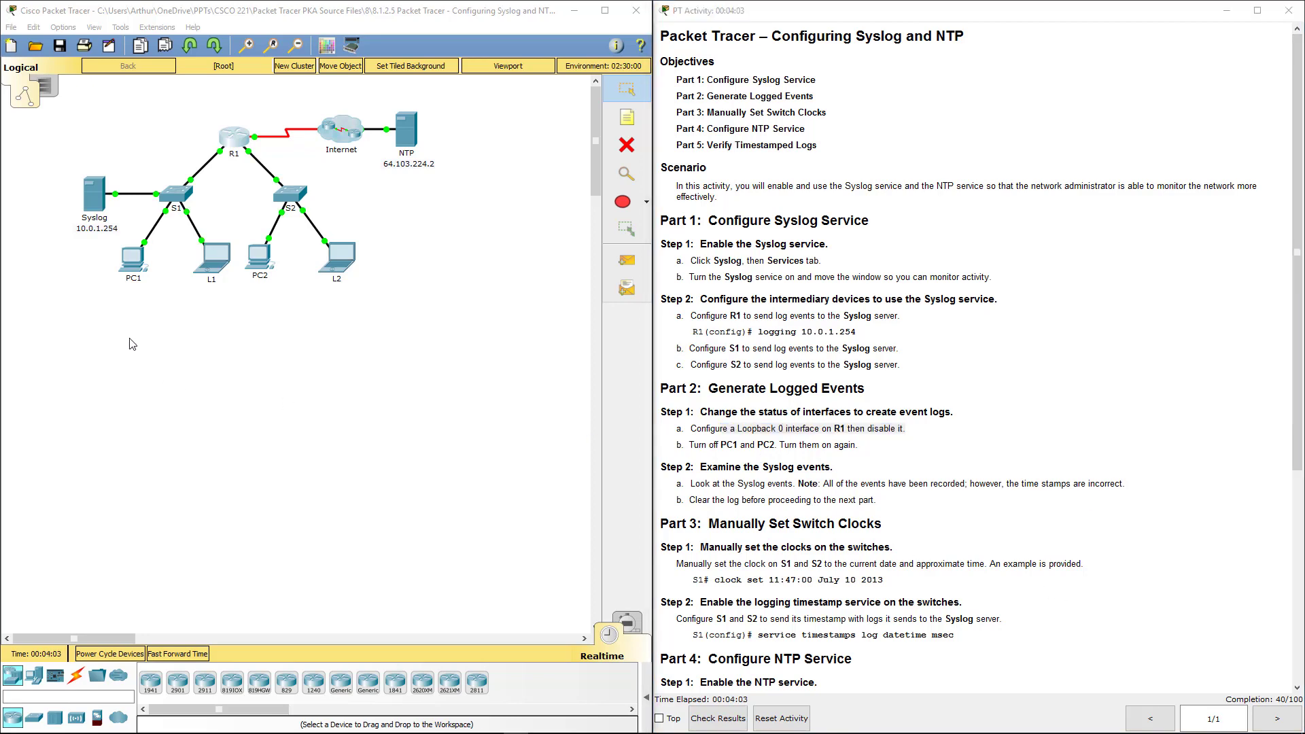
Step: Power PC1 off and back on from its Physical tab, then close its window
click(134, 271)
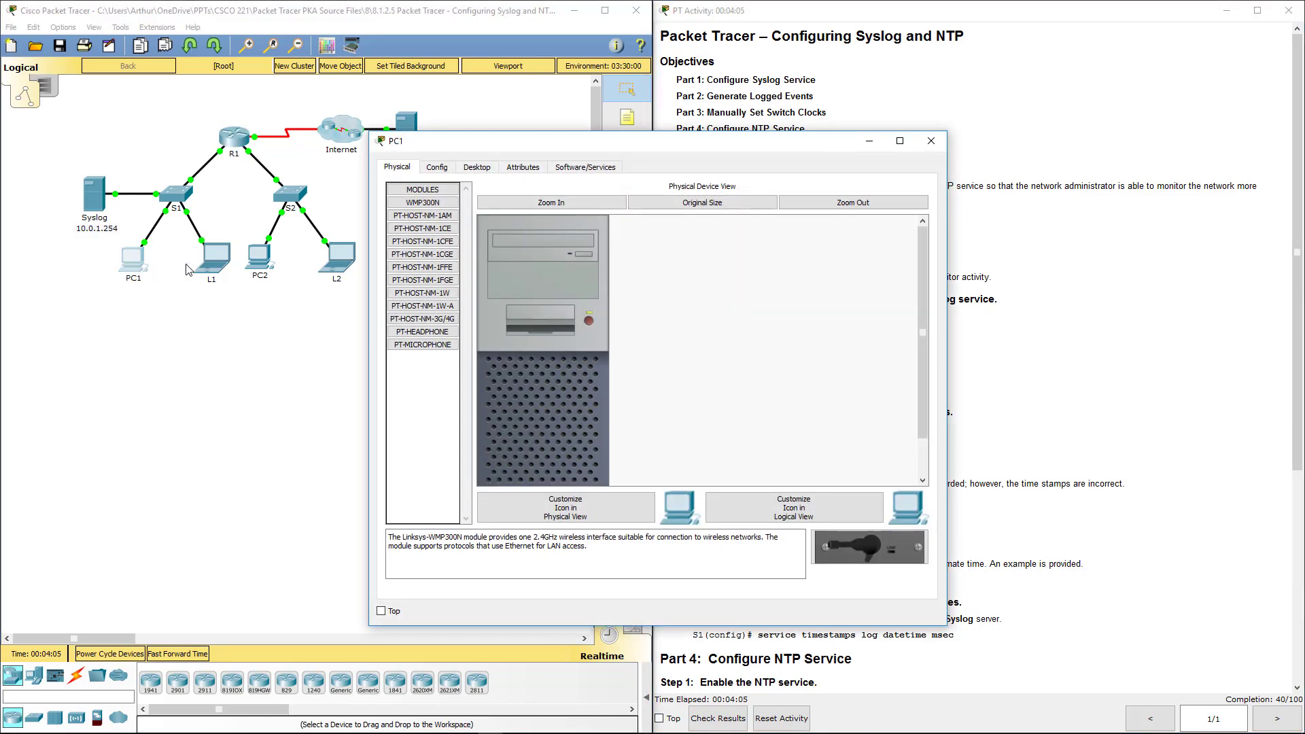
click(474, 171)
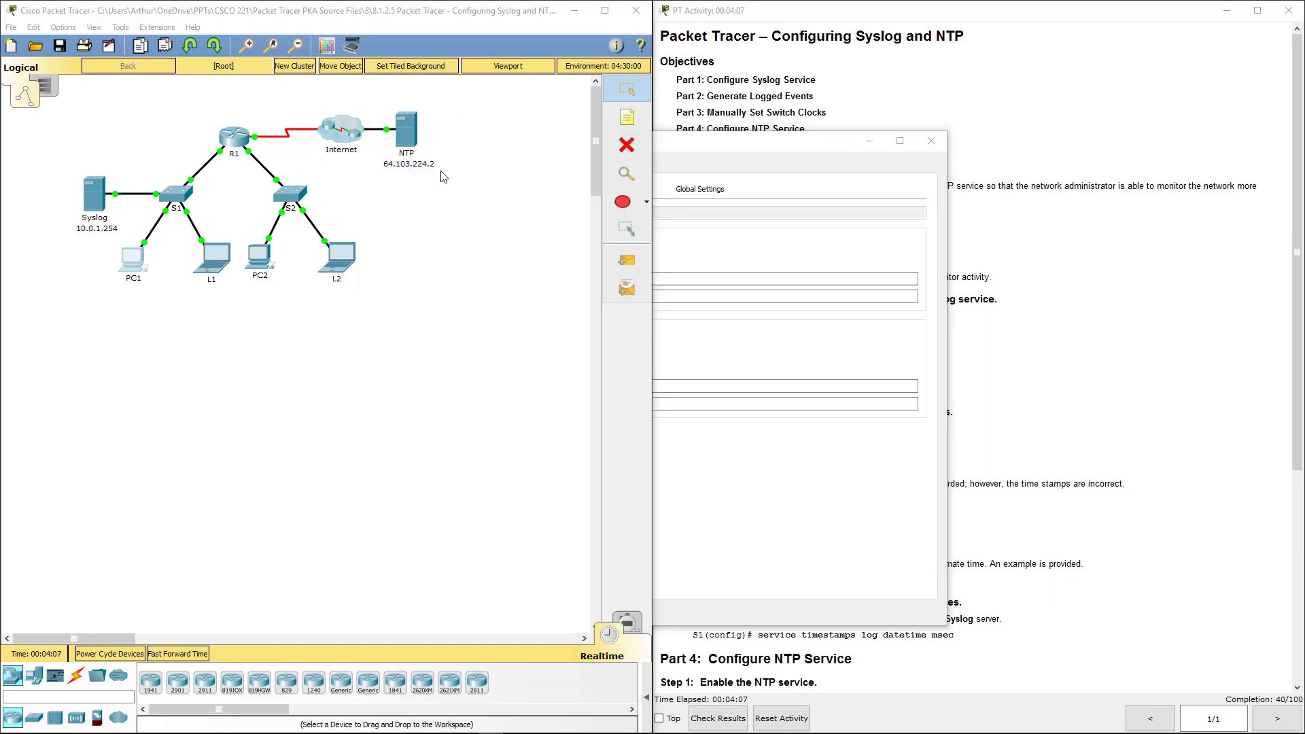
click(352, 391)
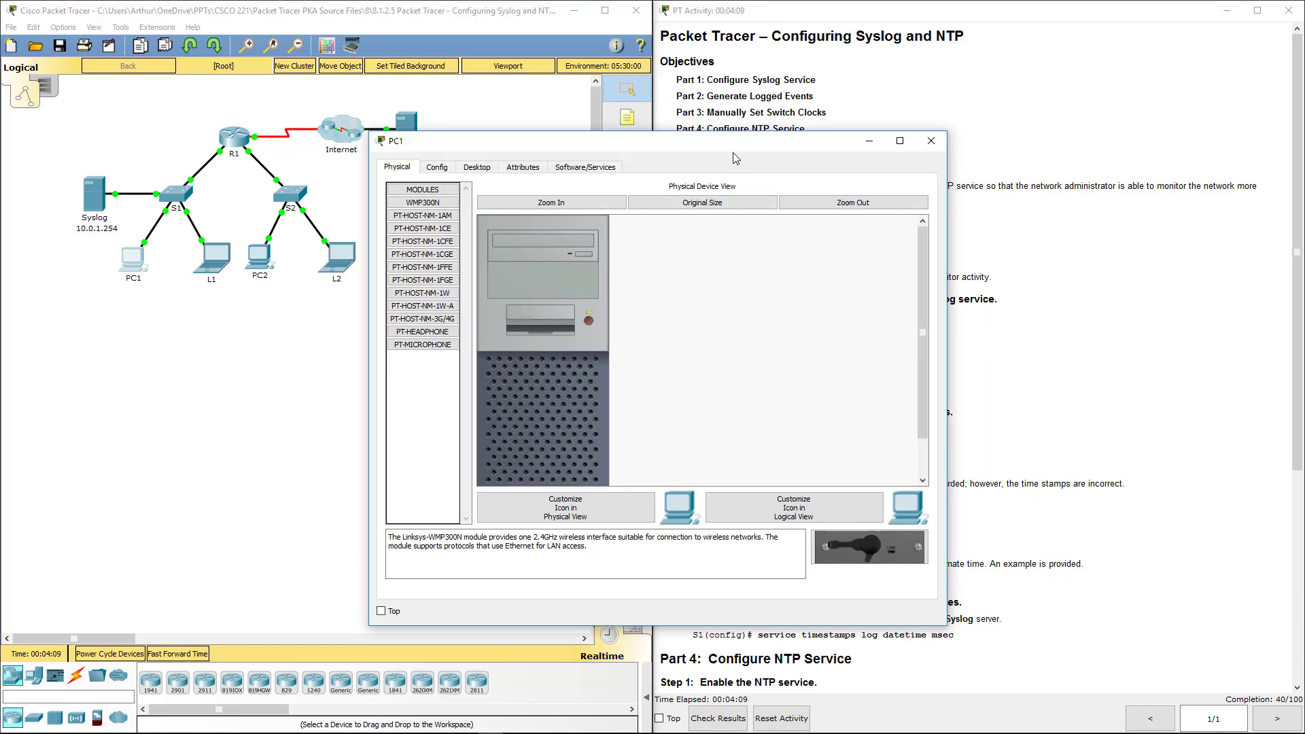
click(488, 169)
scroll(579, 259, down, 2)
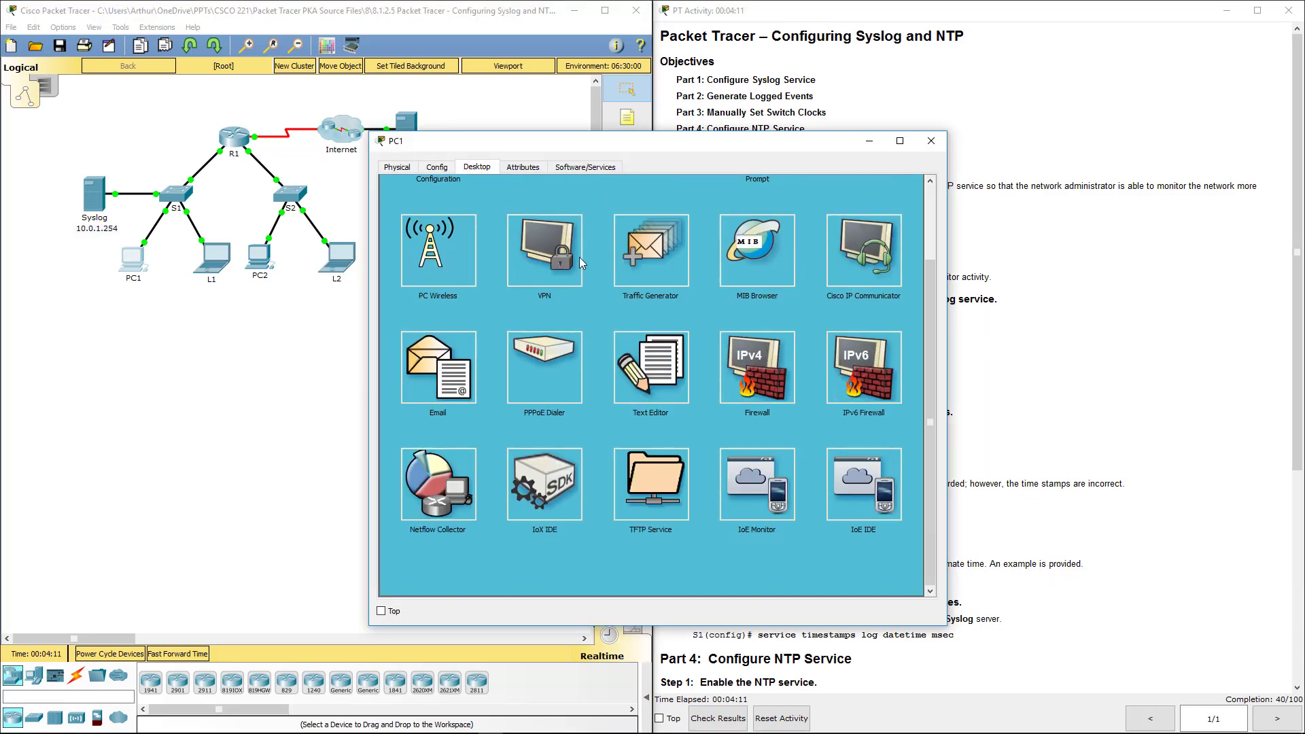
scroll(579, 257, up, 2)
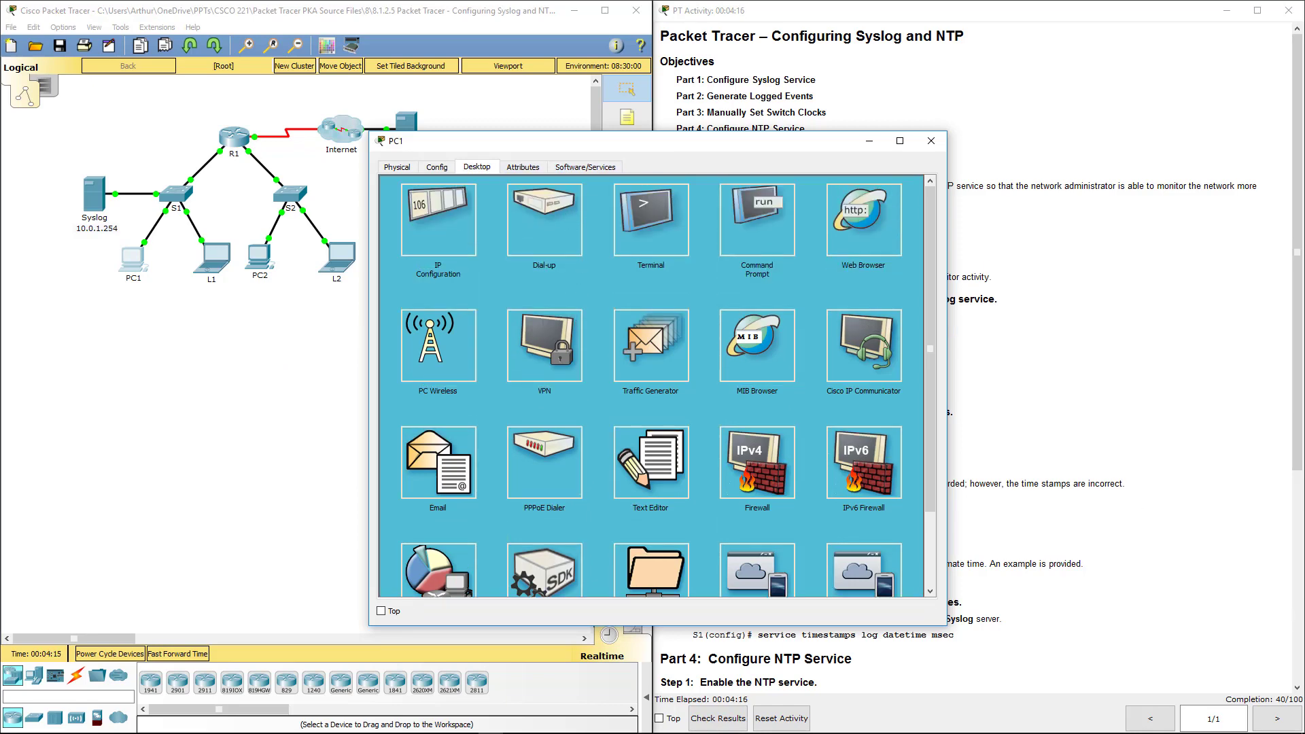
click(397, 167)
click(589, 322)
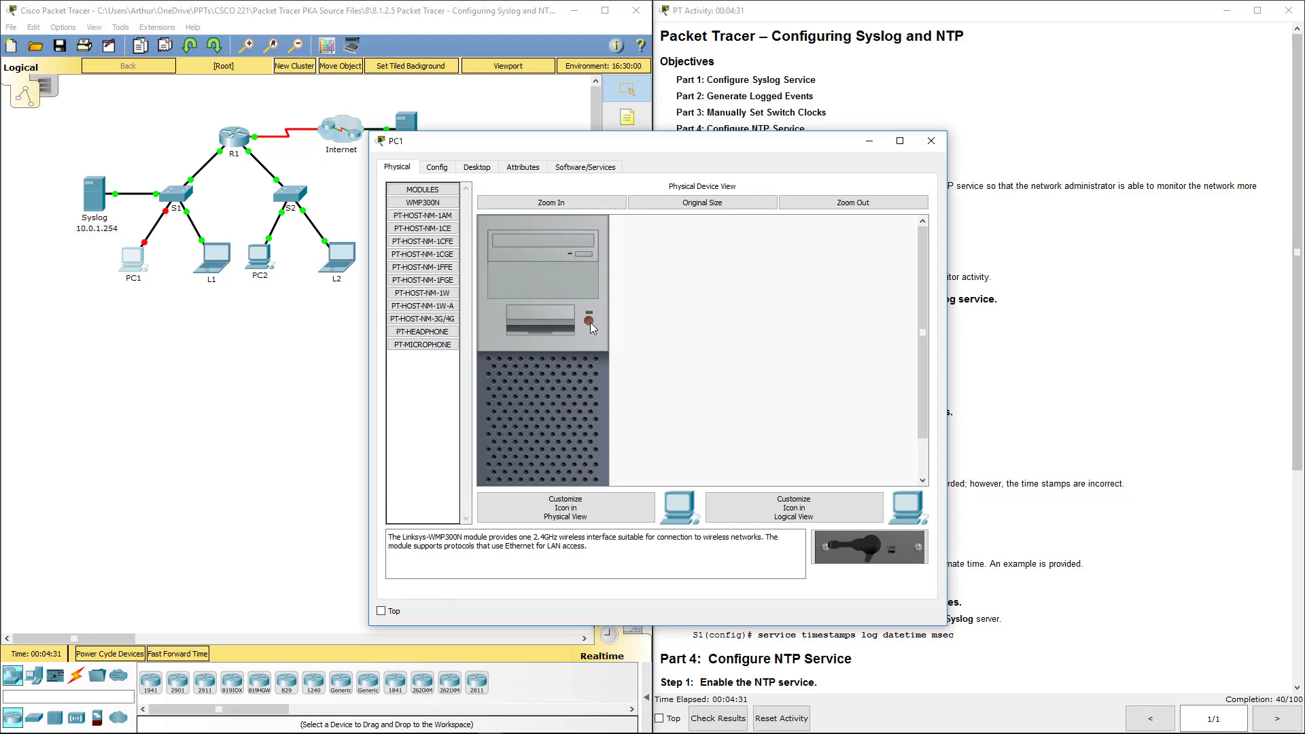
click(590, 323)
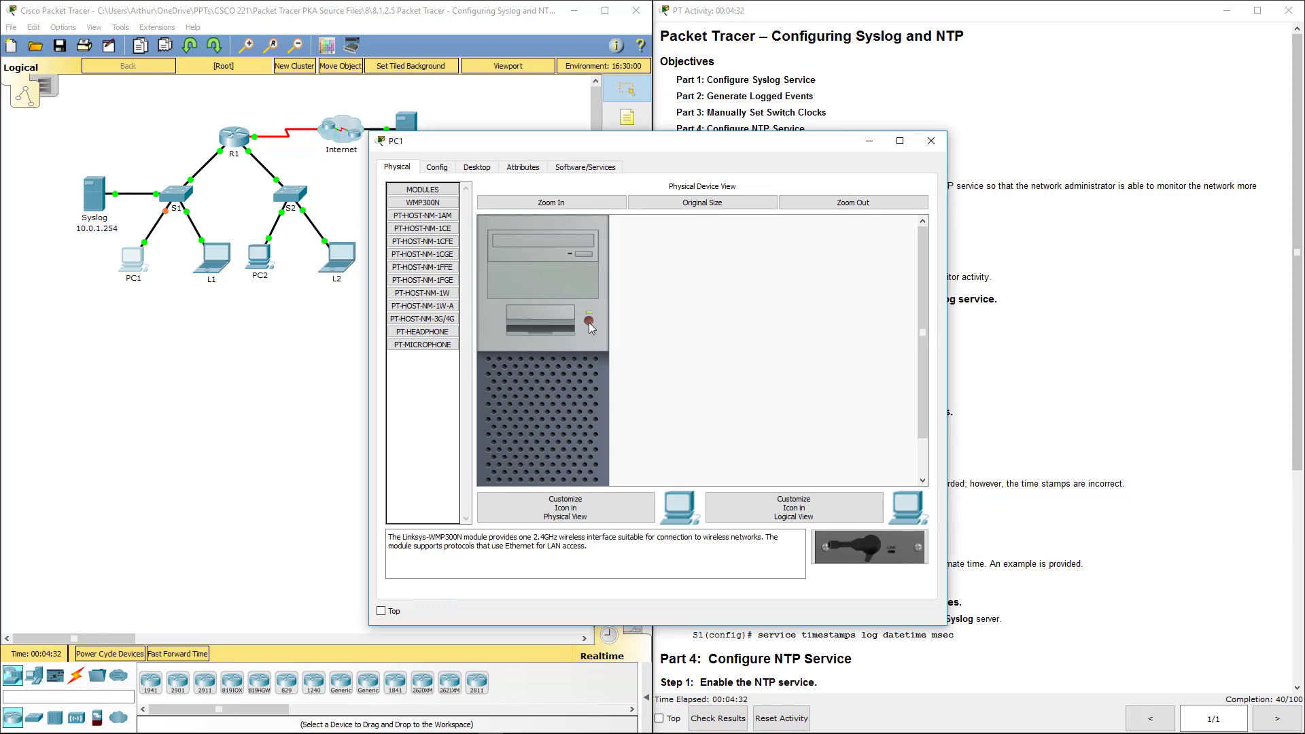
click(932, 140)
Step: Power PC2 off and back on, then close its window
click(259, 258)
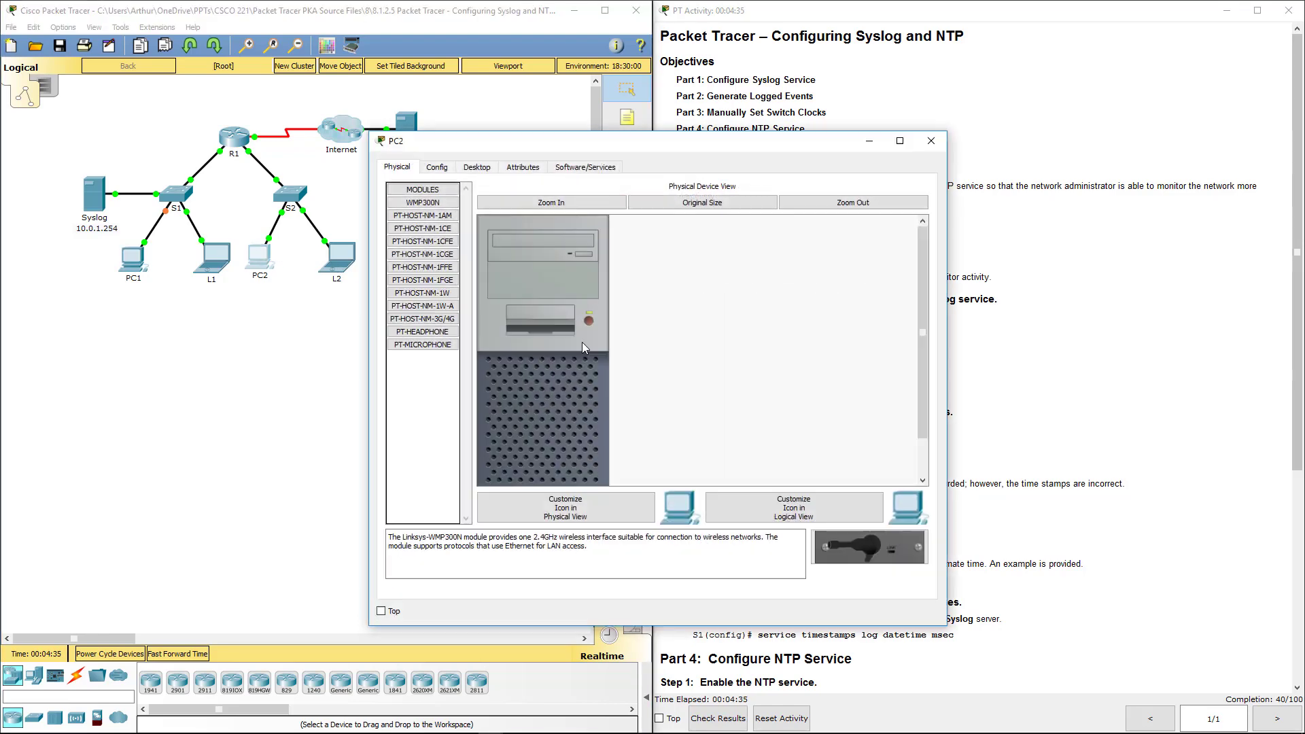
click(589, 322)
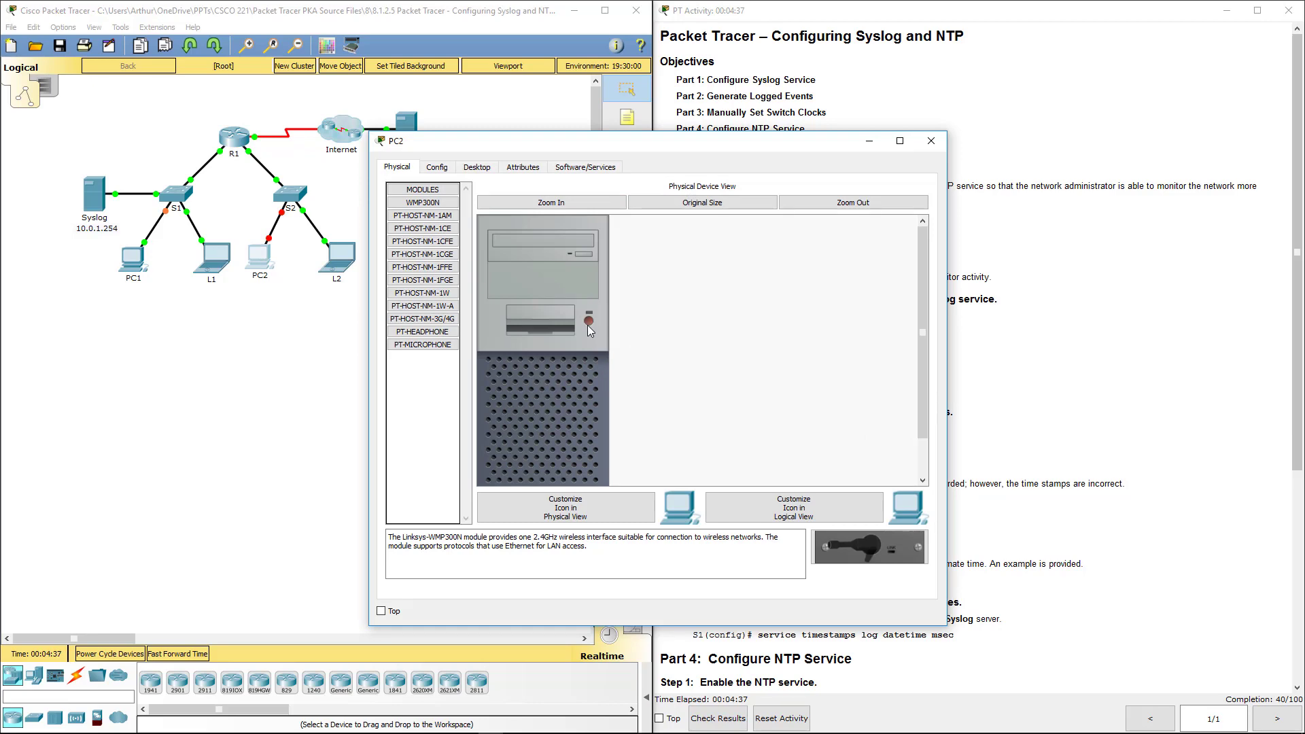
click(589, 321)
click(931, 140)
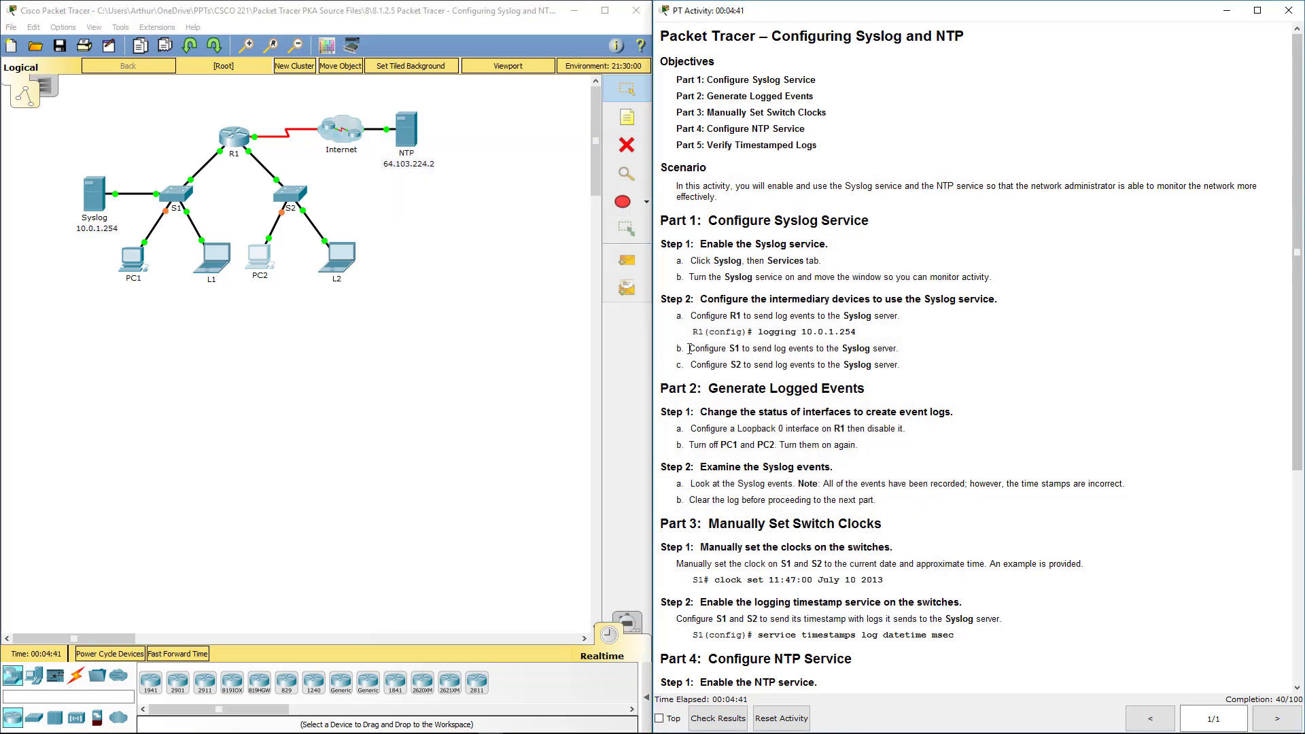
Step: Review the Syslog server's logged events, all stamped Jan 01 00:00:00.000, then clear the log
drag(709, 444, 881, 440)
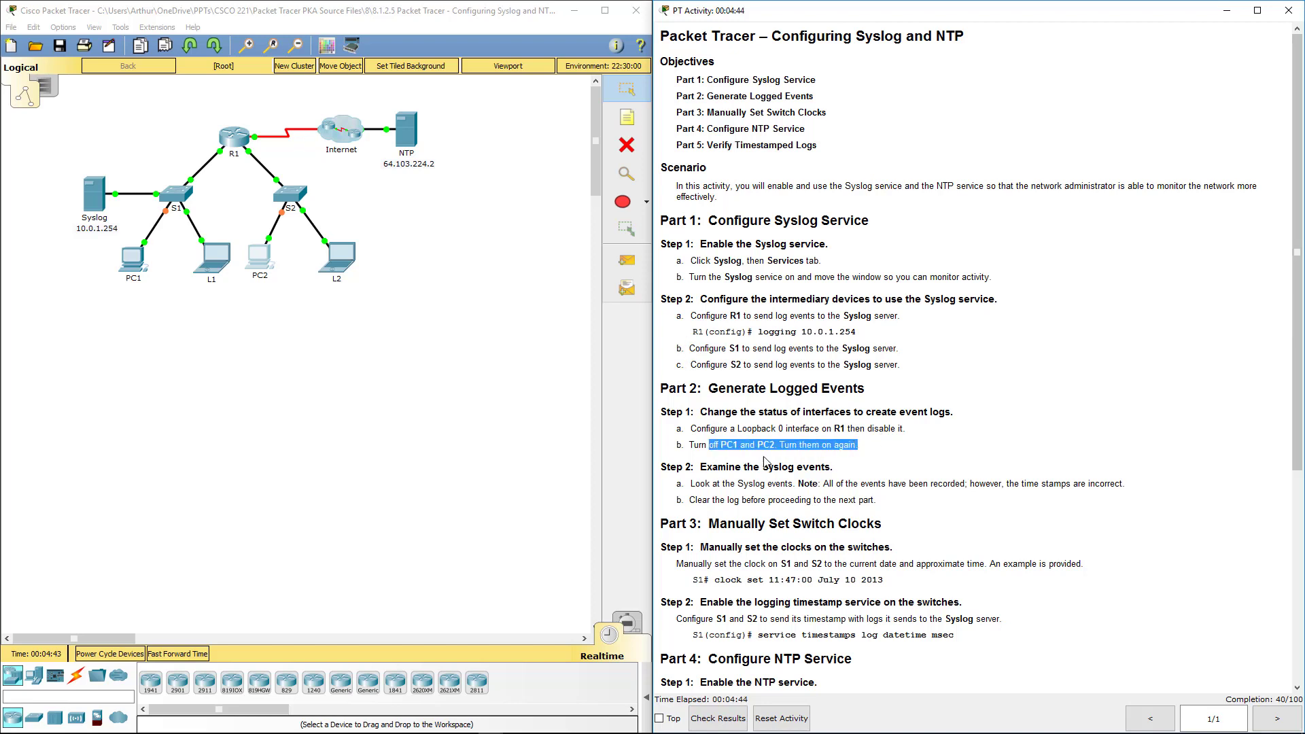
drag(685, 464, 835, 467)
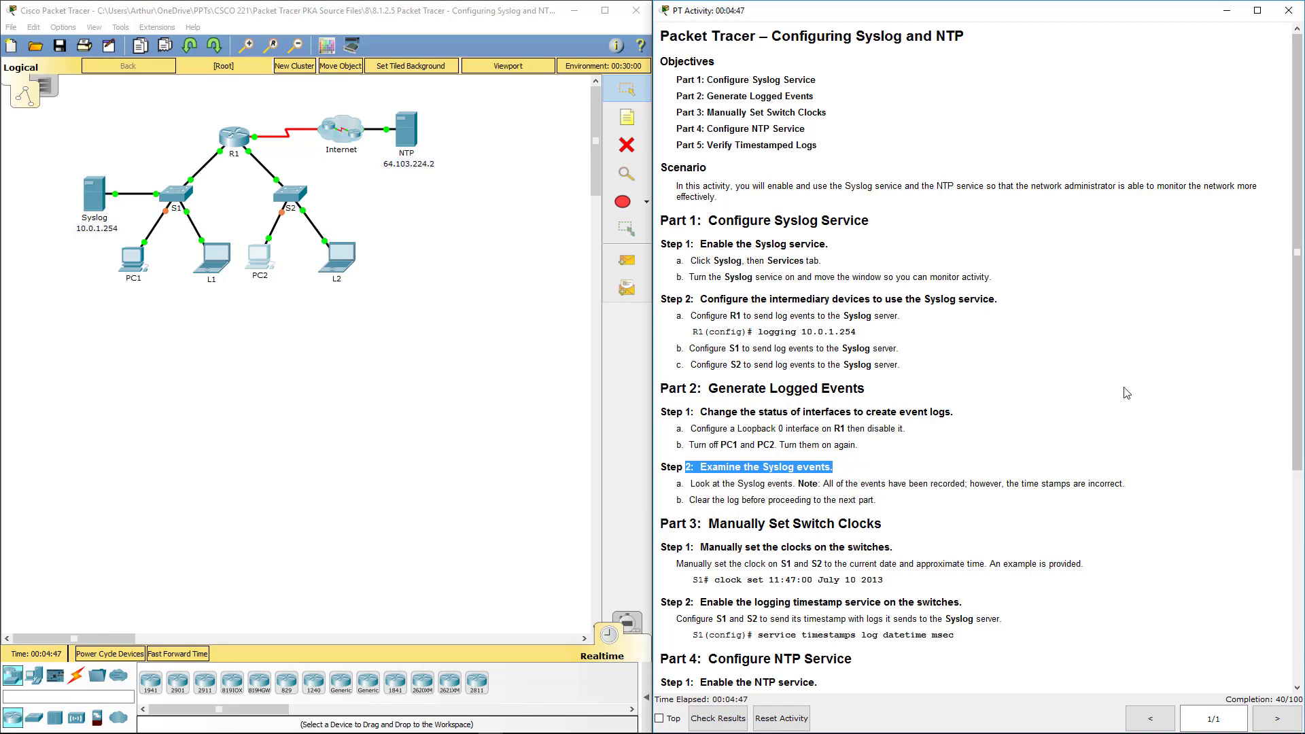
click(374, 373)
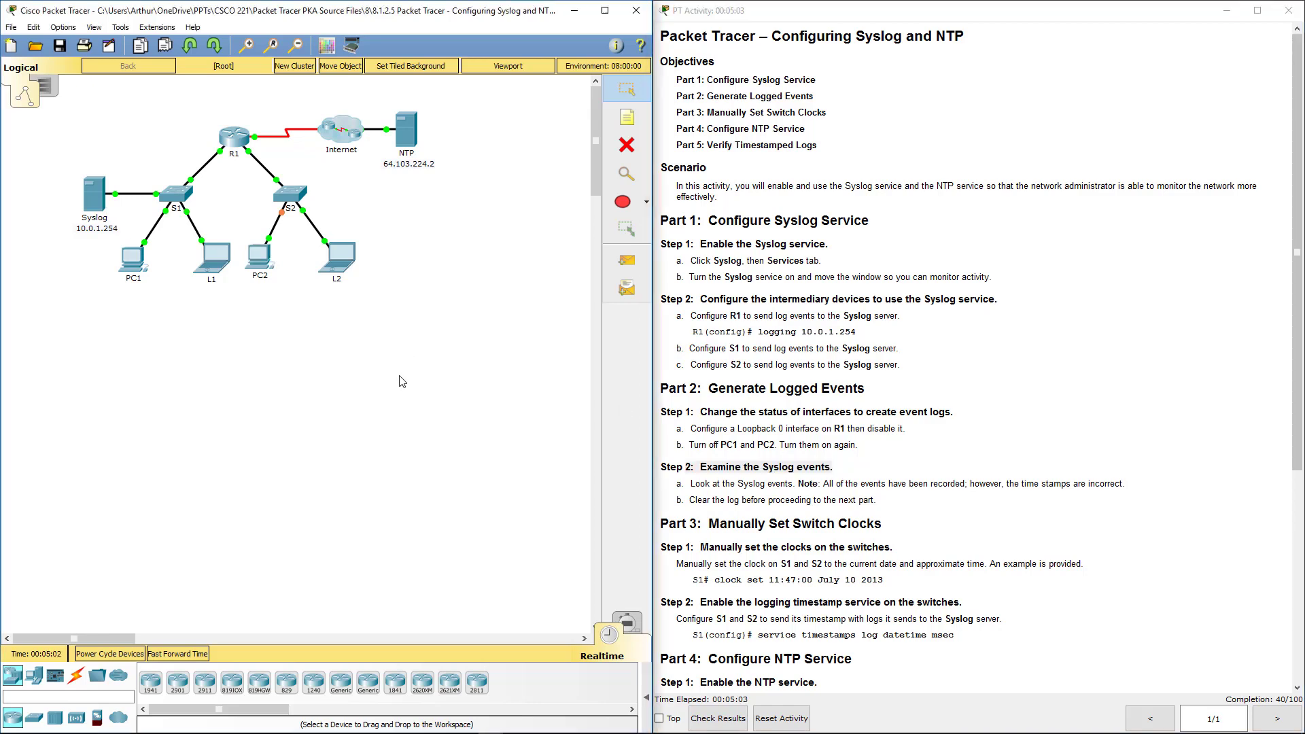
click(103, 195)
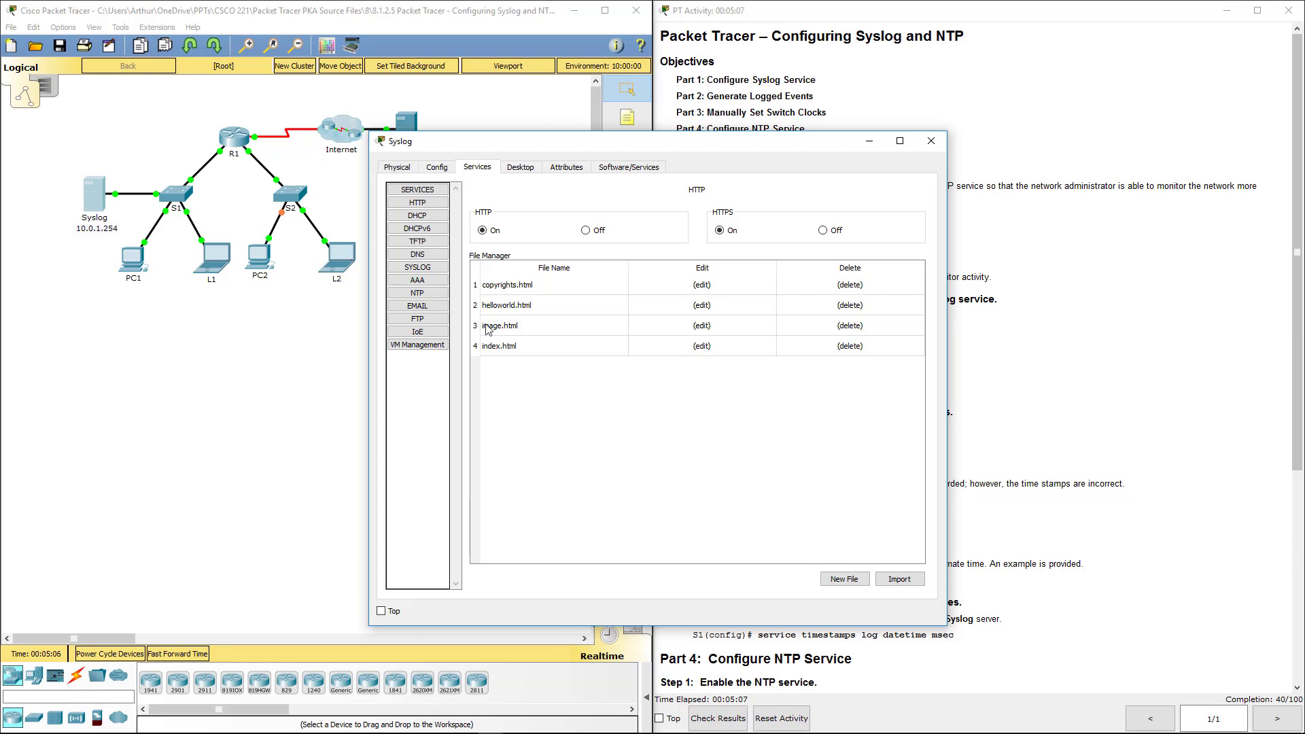
click(418, 268)
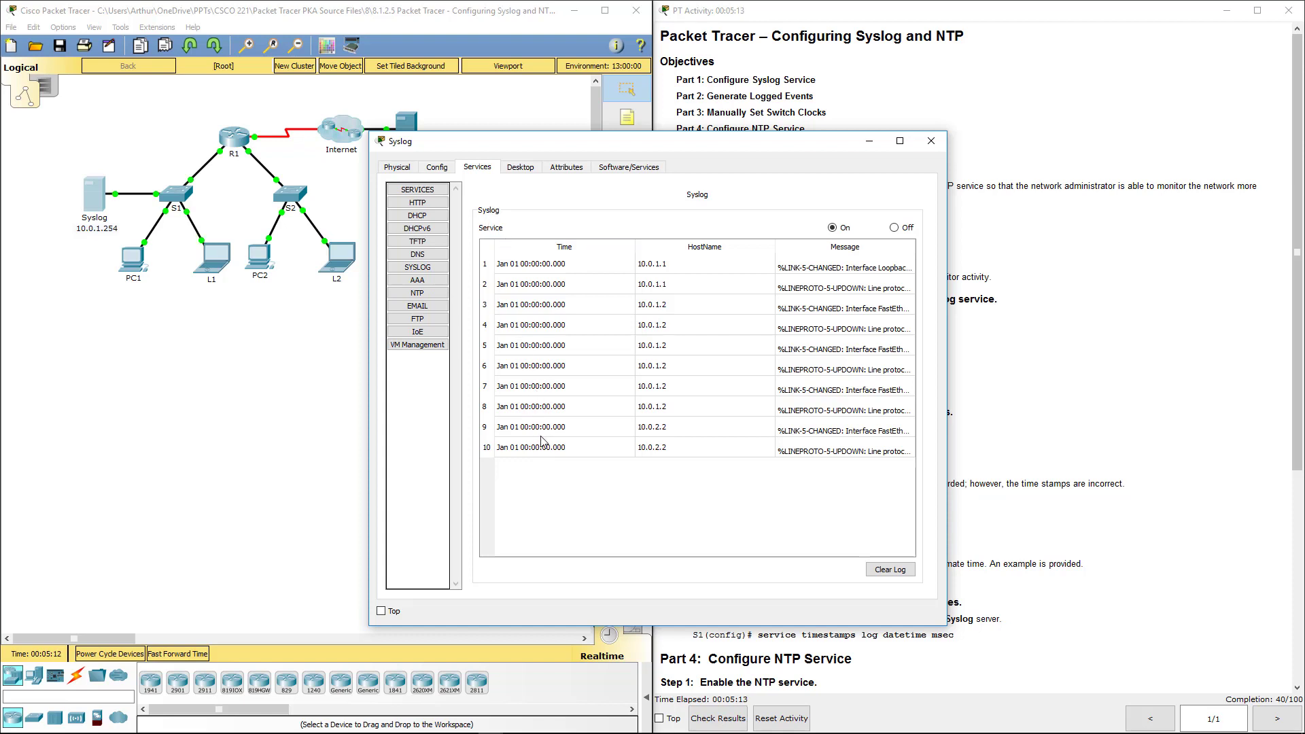
click(890, 570)
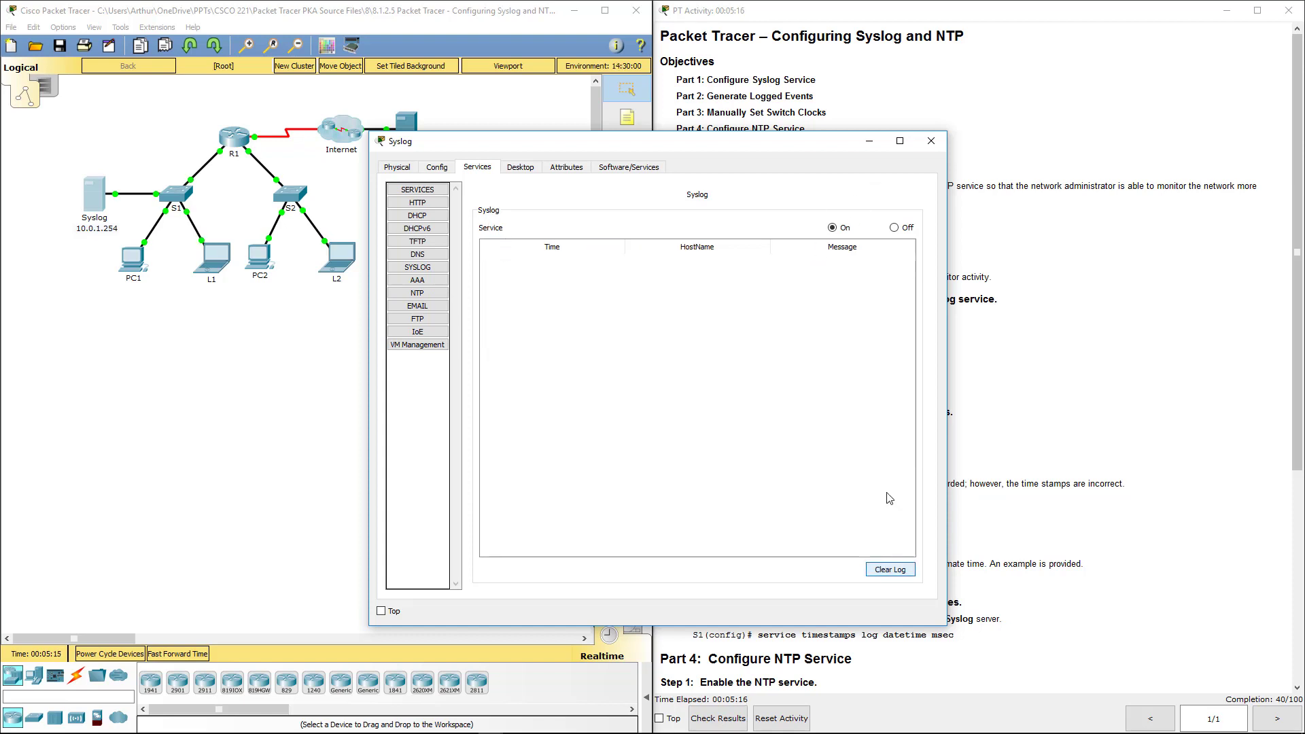
Step: Close the Syslog server window and read the manual switch clock instruction
click(931, 141)
drag(710, 498, 880, 496)
scroll(761, 476, down, 5)
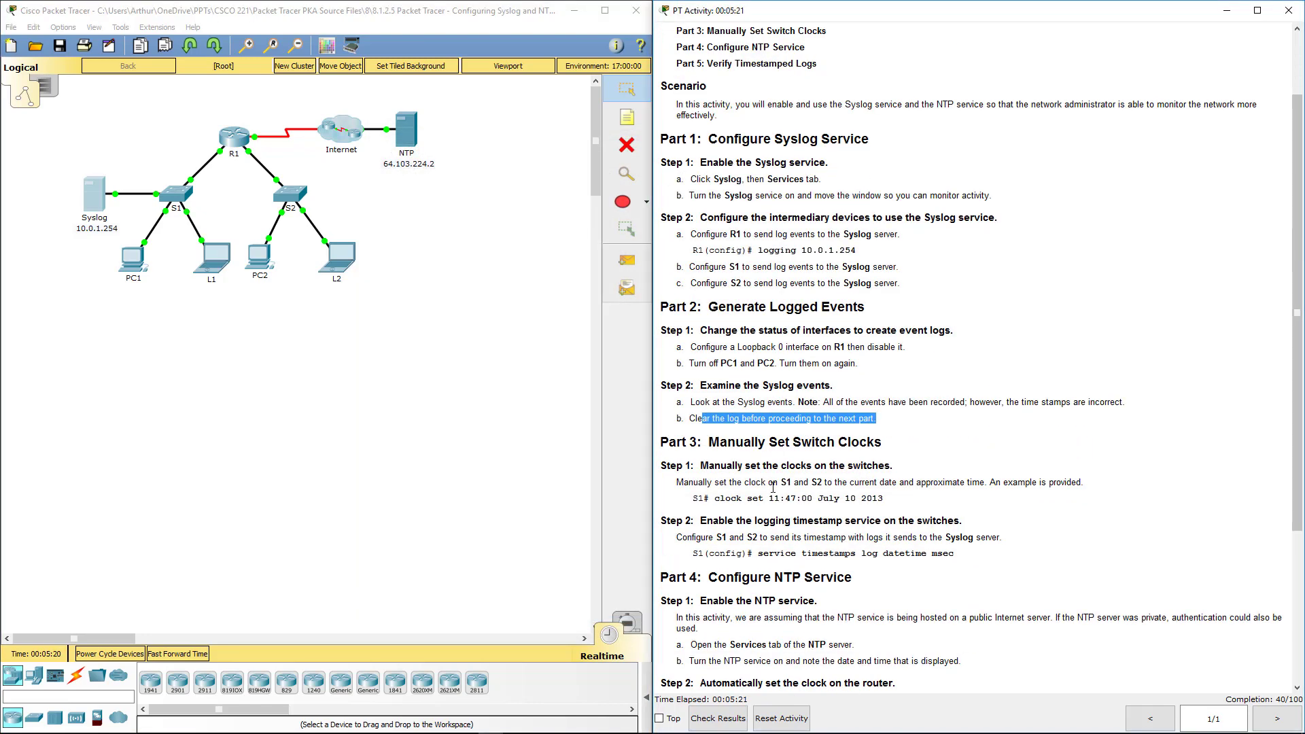
scroll(760, 291, down, 2)
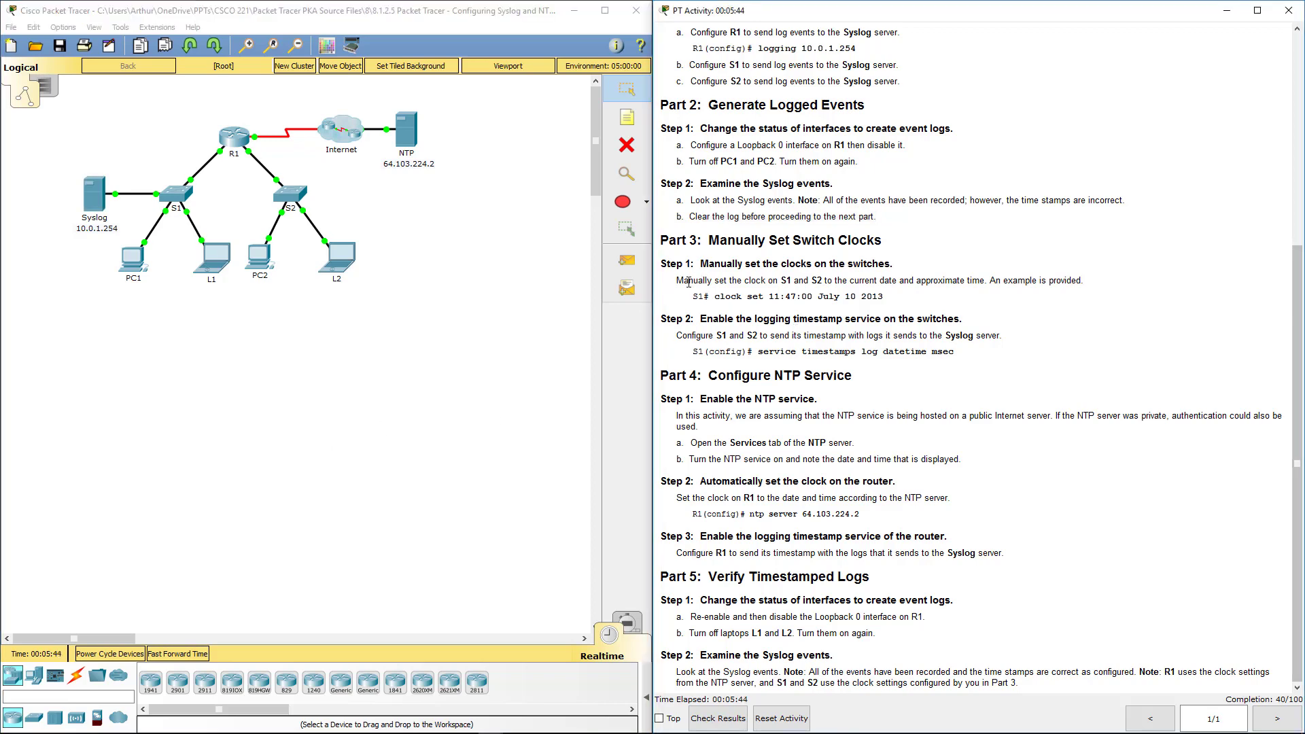
drag(688, 282, 1096, 278)
Step: On S1, run and copy clock set 19:30:00 April 29 2017, then close S1
click(391, 333)
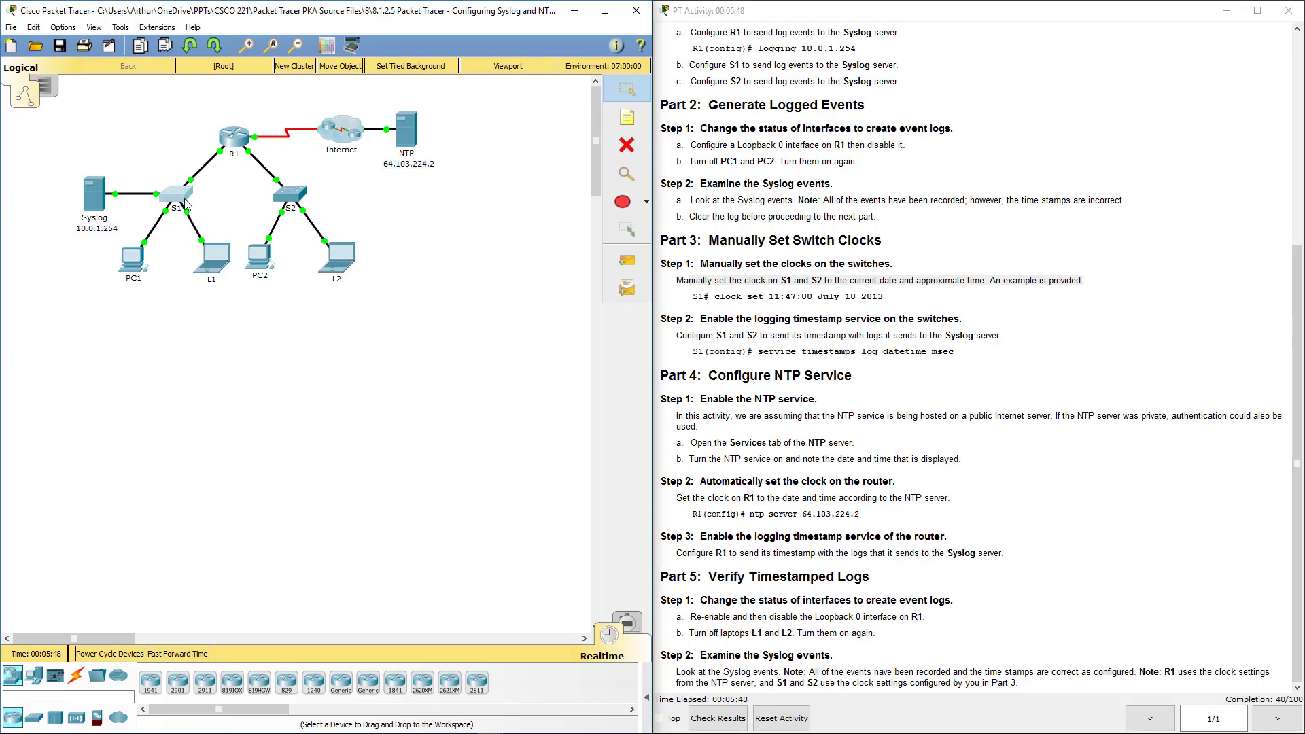
click(185, 204)
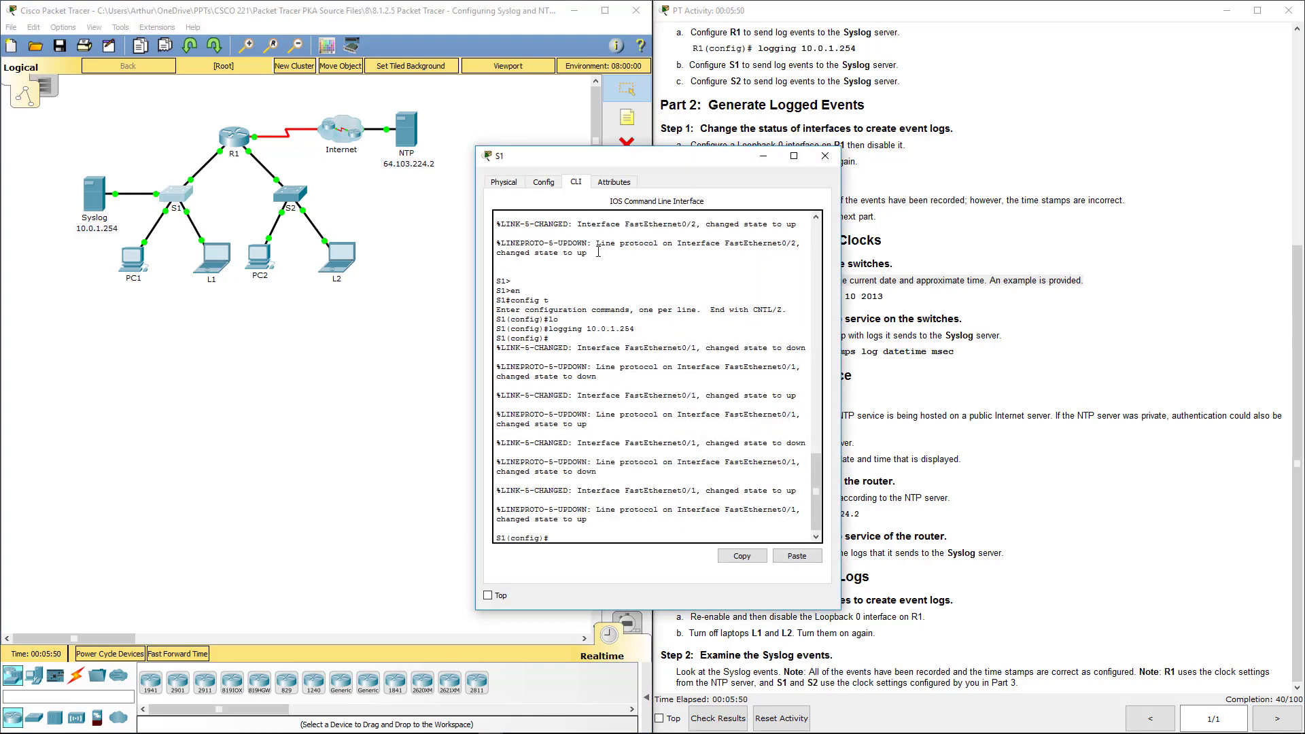
key(Return)
drag(626, 160, 395, 189)
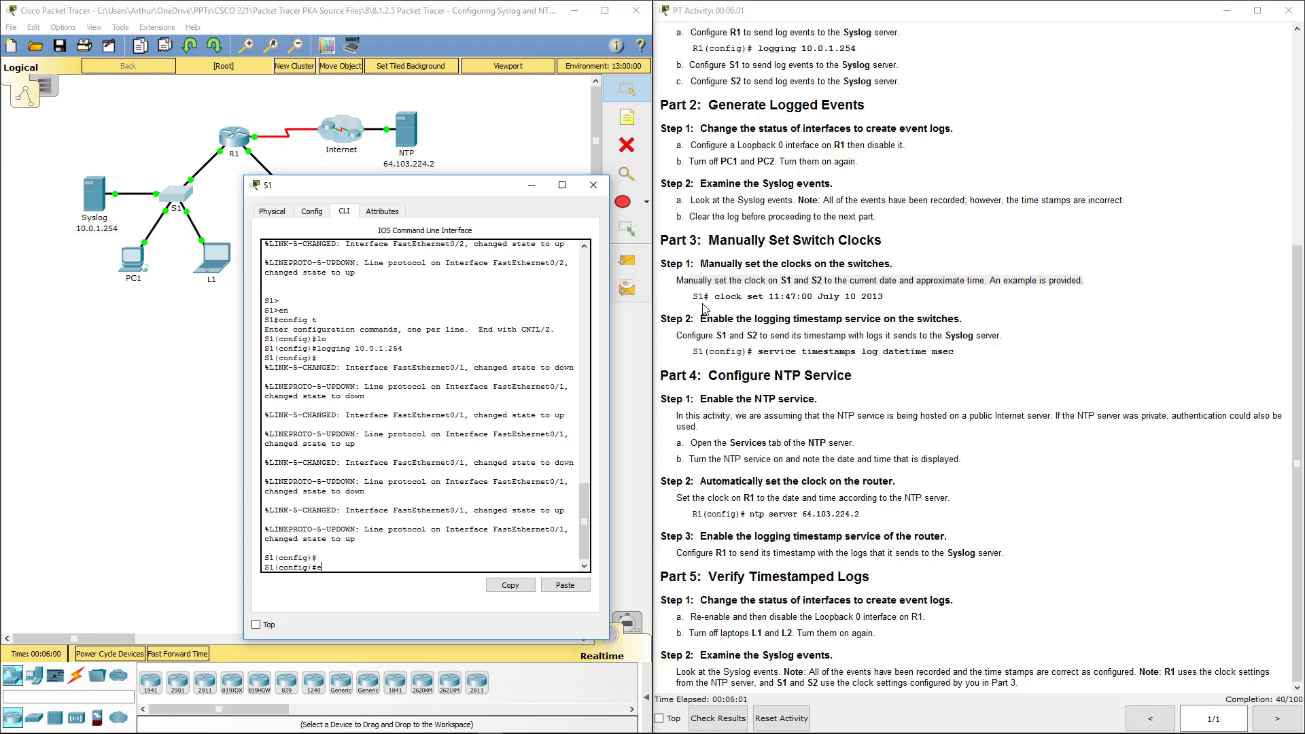
key(Return)
key(Return)
key(Return)
key(Return)
key(Return)
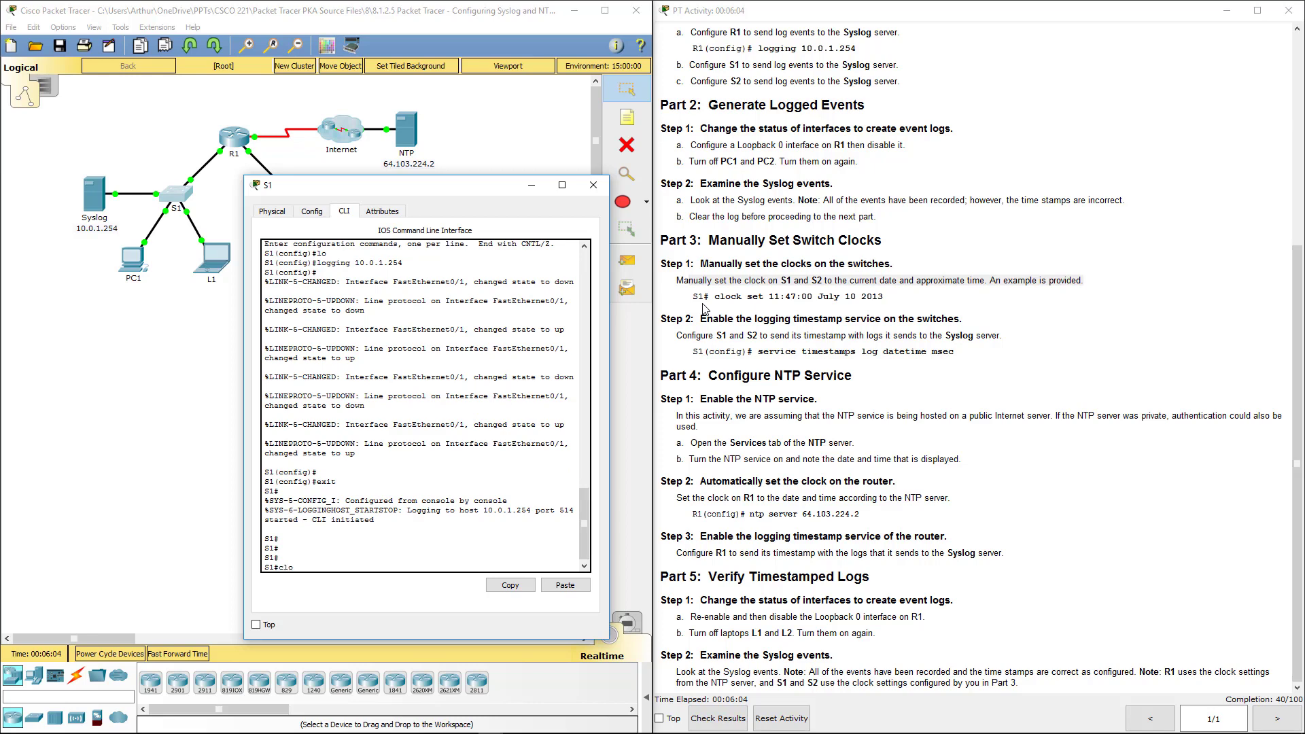
text(clock)
key(Tab)
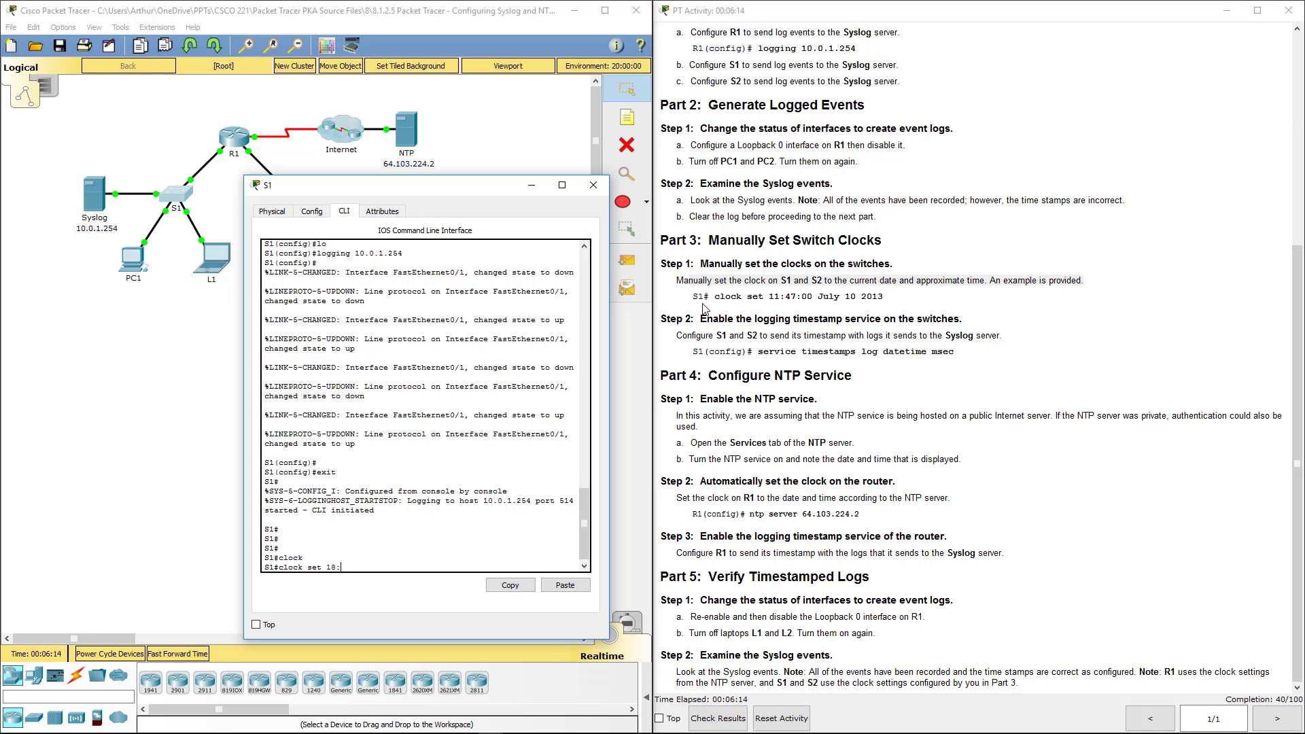
key(BackSpace)
key(BackSpace)
text(30)
drag(444, 568, 279, 572)
click(503, 586)
click(483, 568)
key(Return)
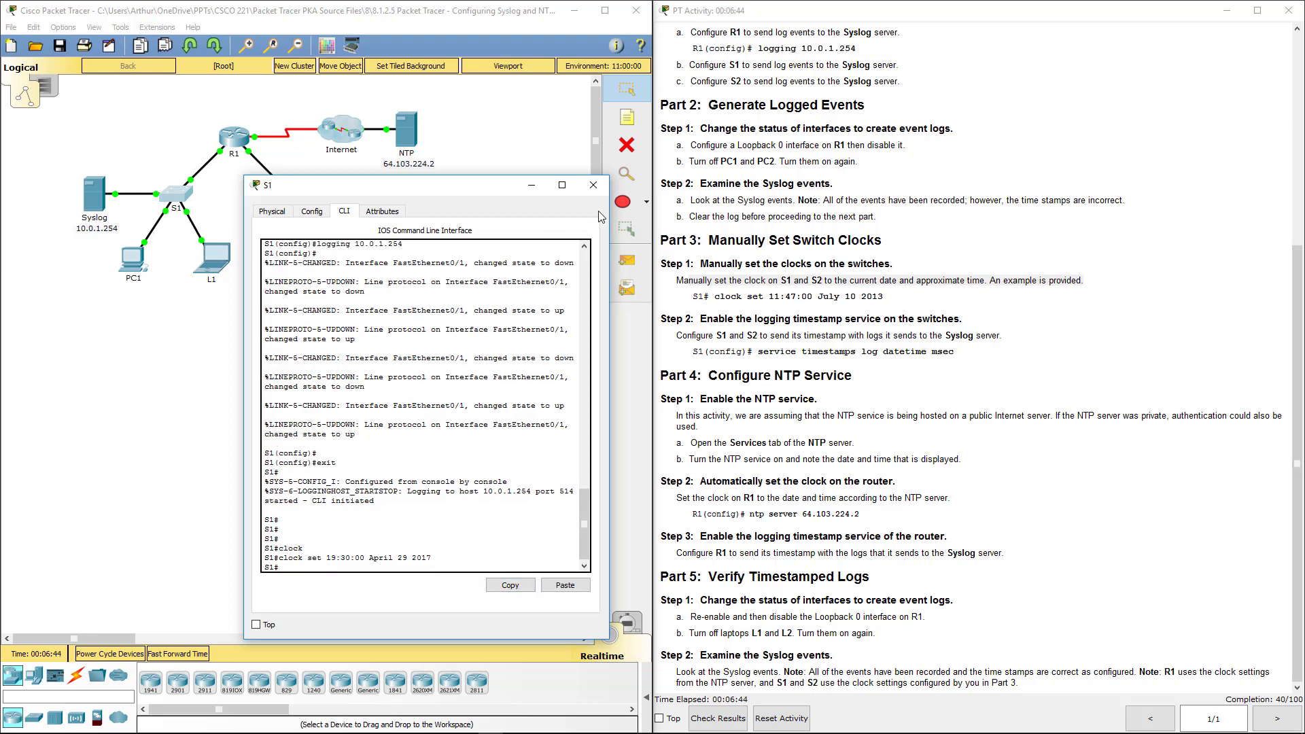
click(593, 185)
Step: On S2, exit config mode, paste and run the same clock set command, then close S2
click(303, 203)
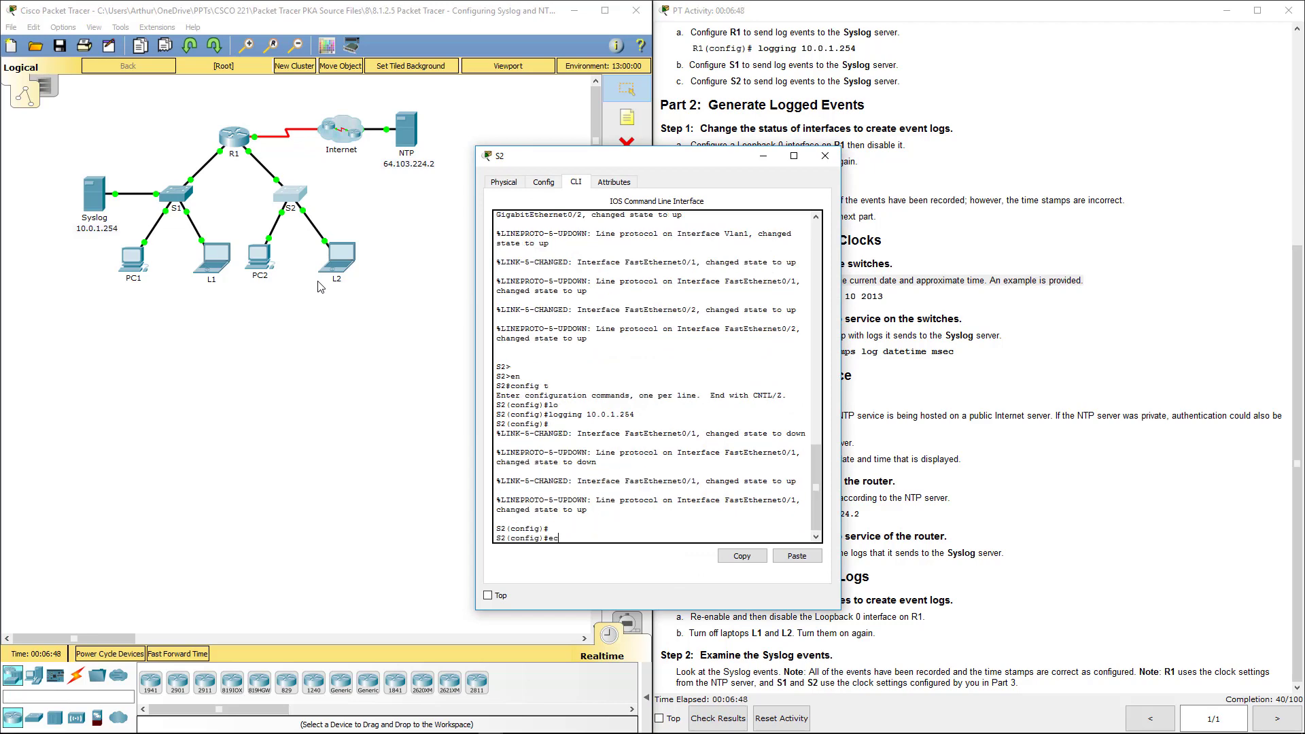
text(exit)
key(Return)
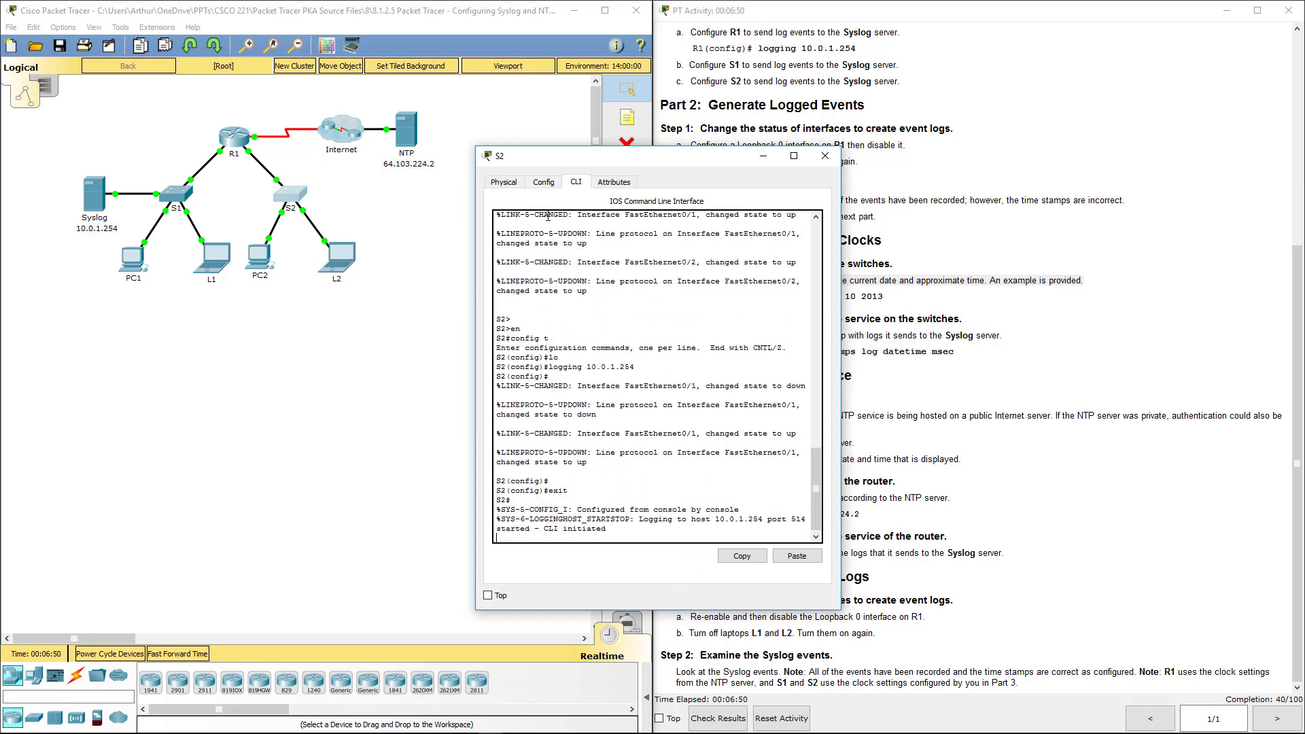
key(Return)
click(795, 556)
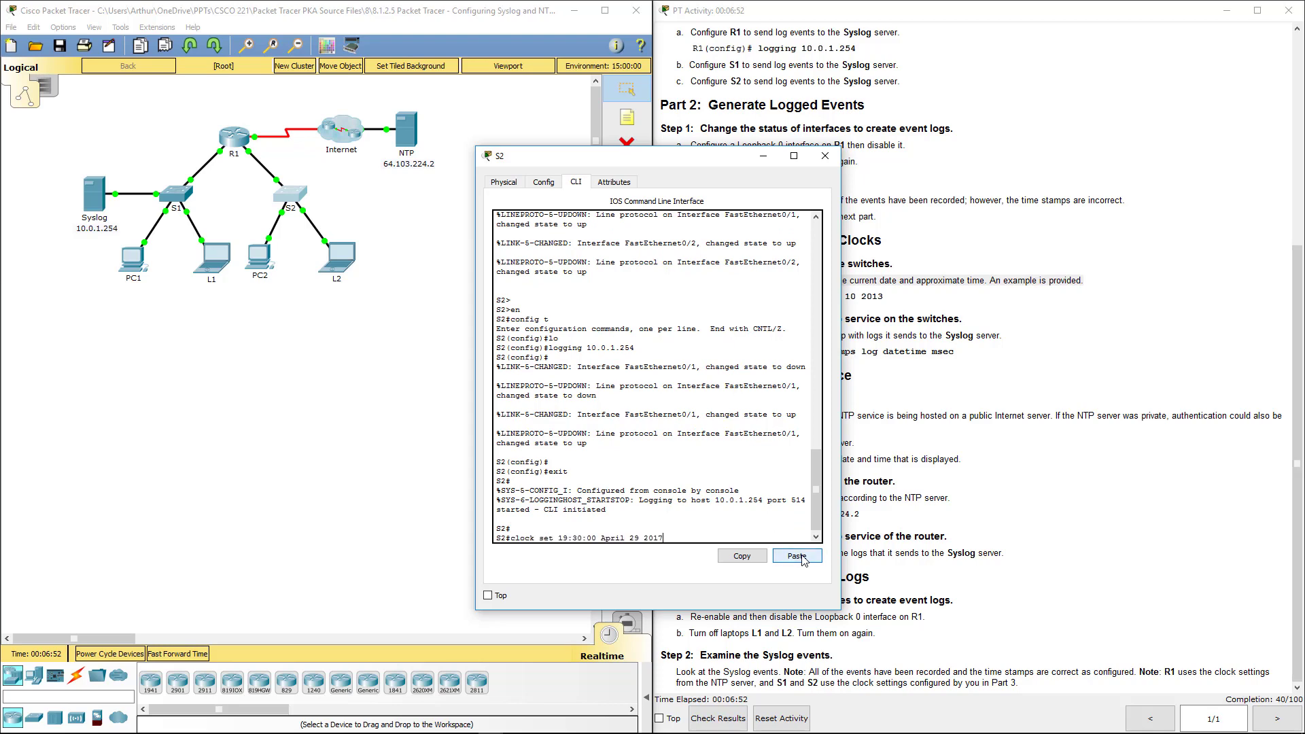
key(Return)
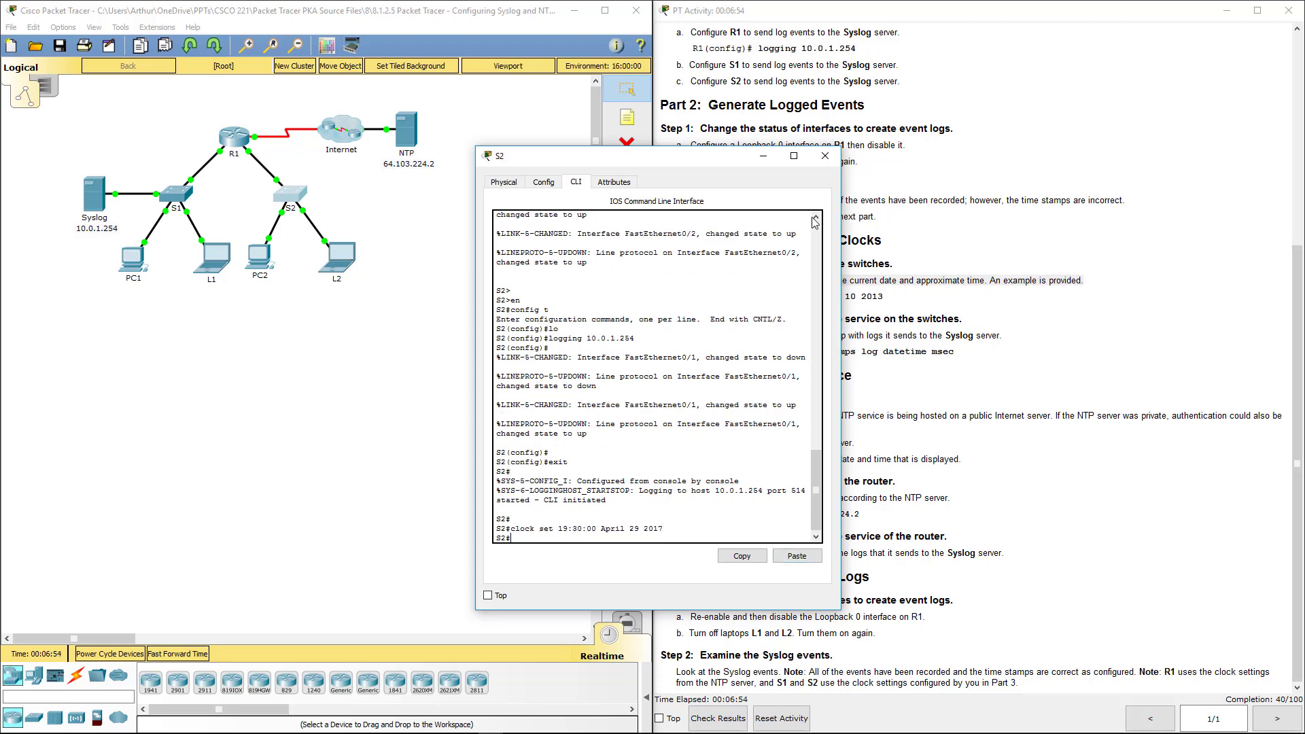
click(825, 156)
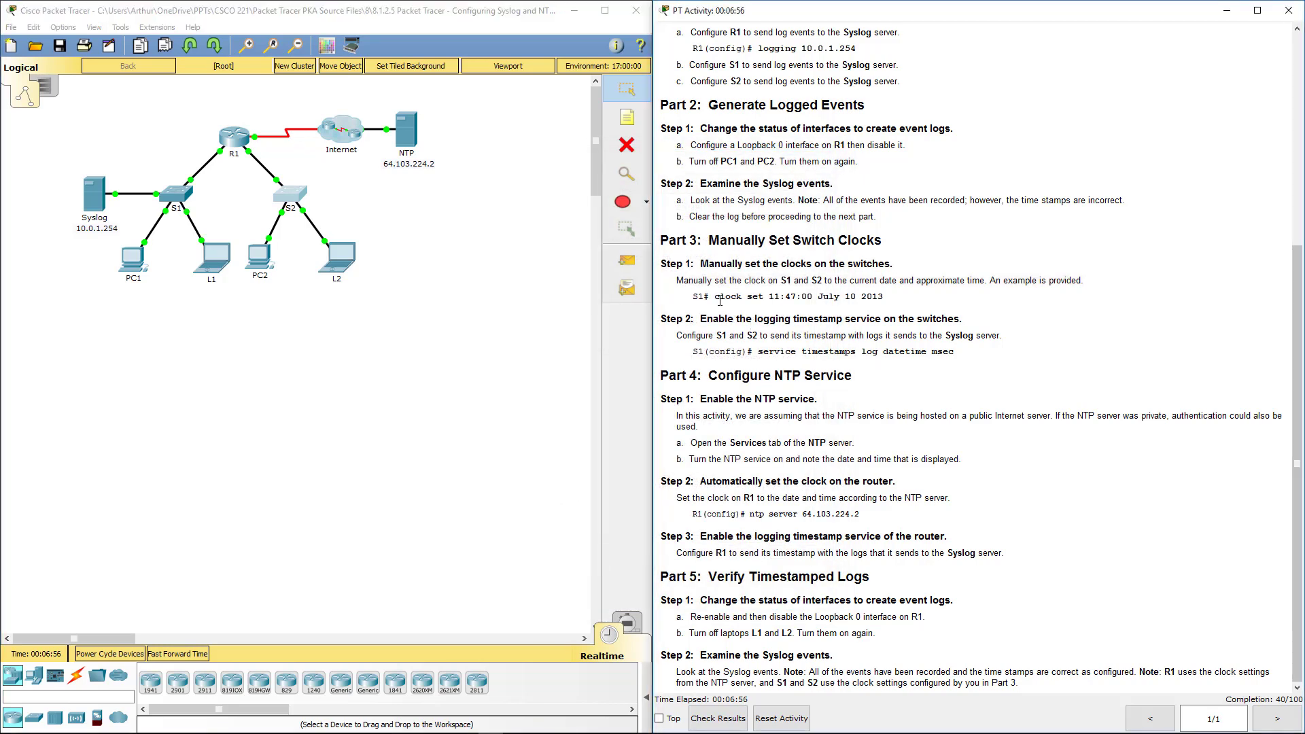
Step: Copy 'service timestamps log datetime msec' from the instructions and apply it on S1 in global config
drag(692, 297, 850, 296)
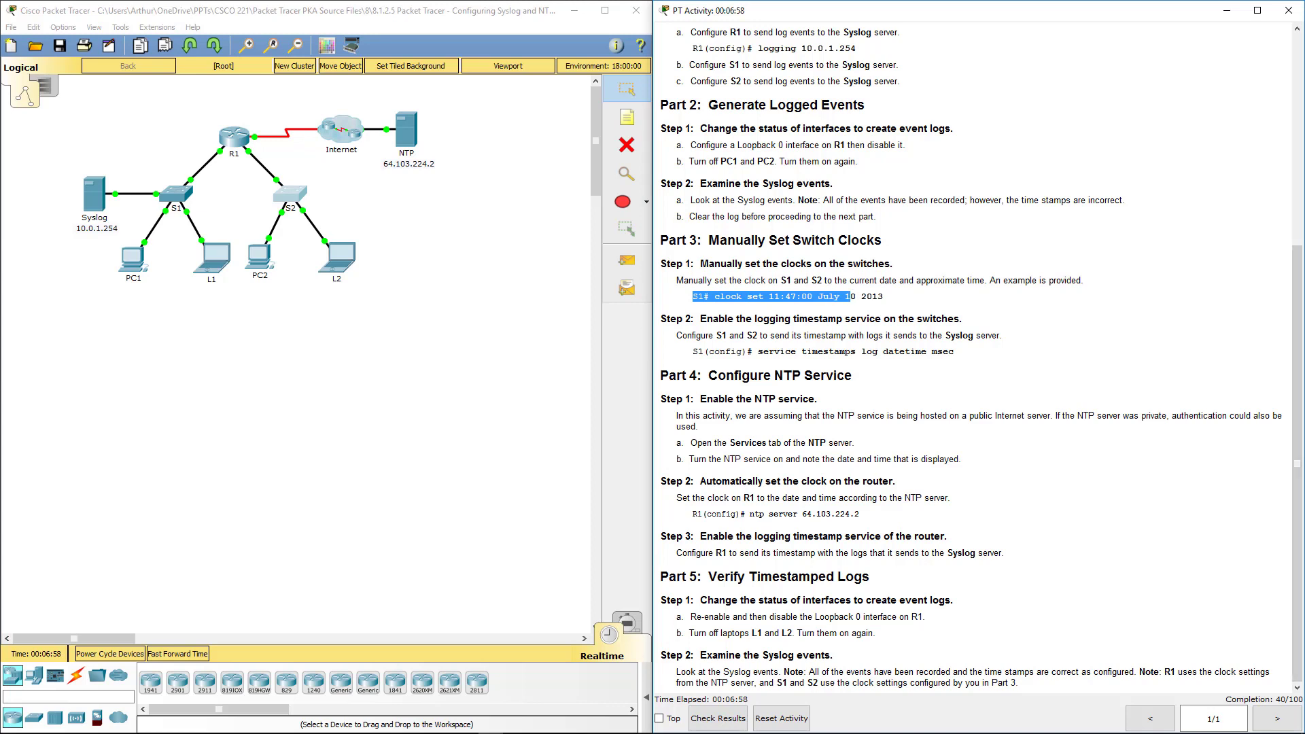
click(850, 296)
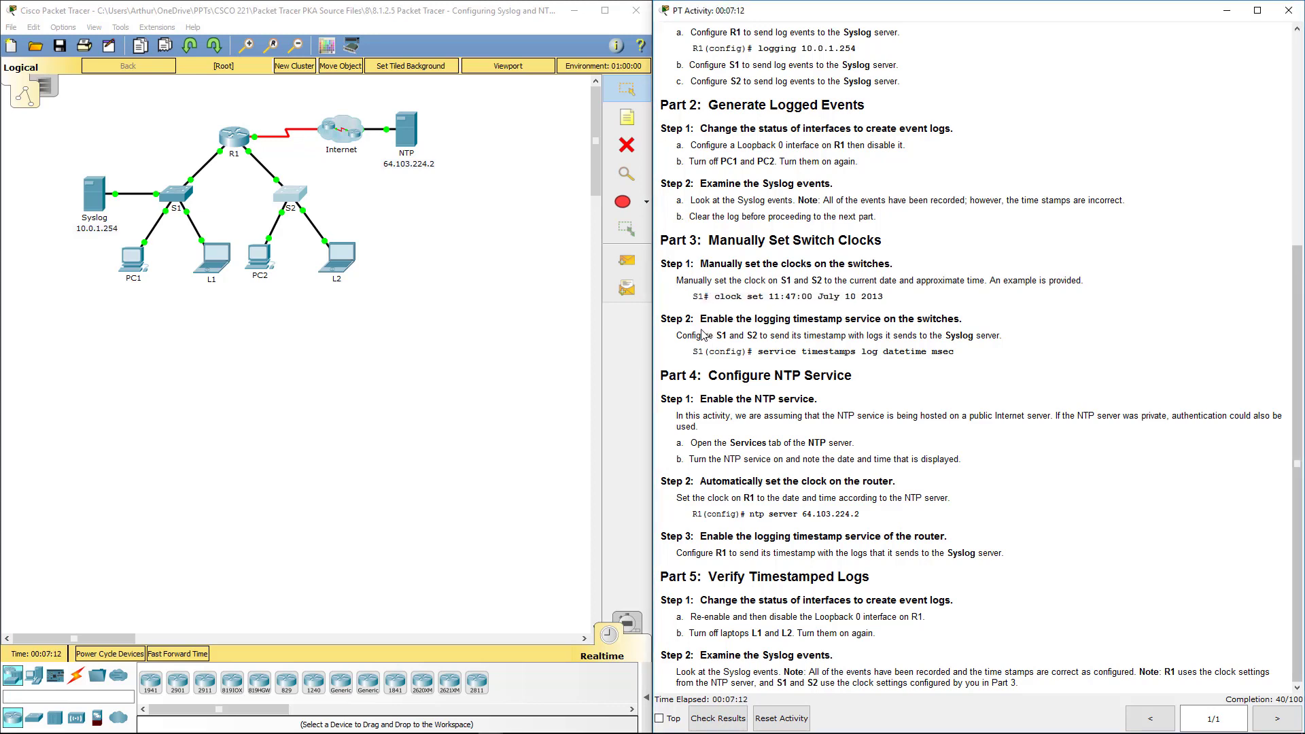
drag(688, 335, 759, 351)
key(ctrl+c)
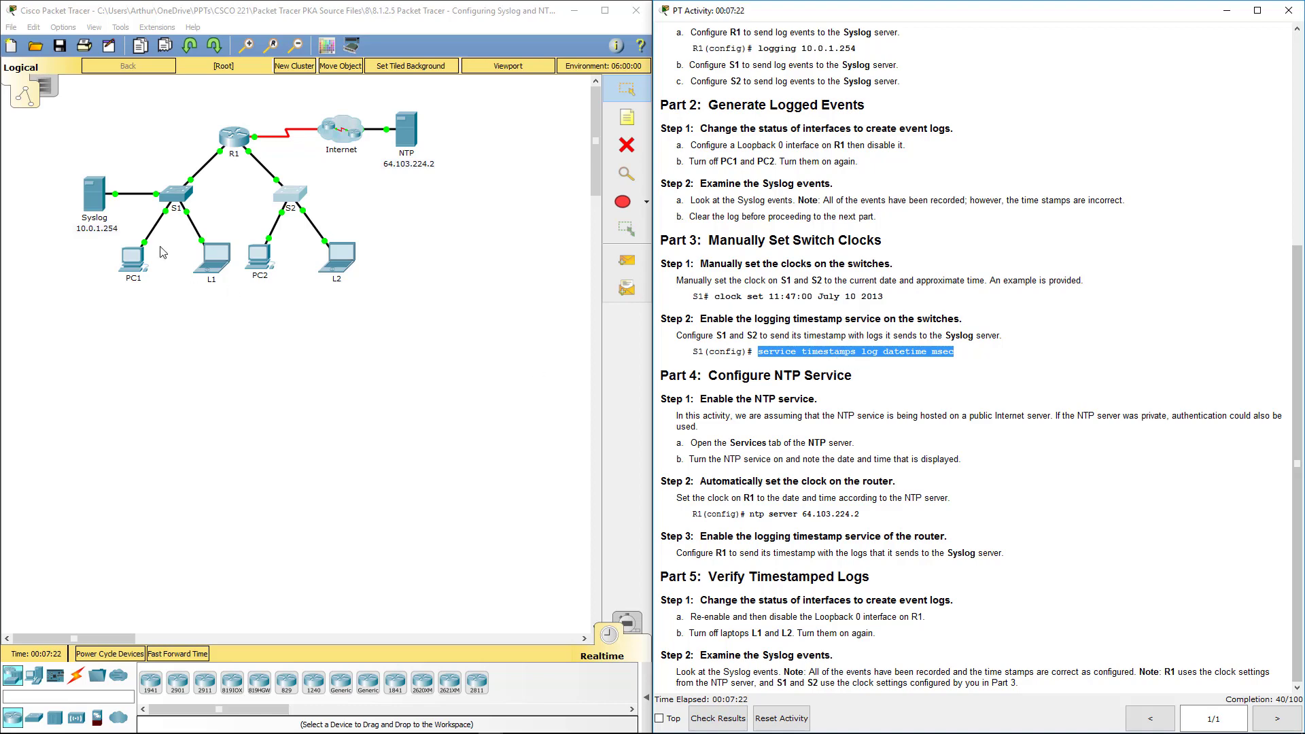
click(181, 197)
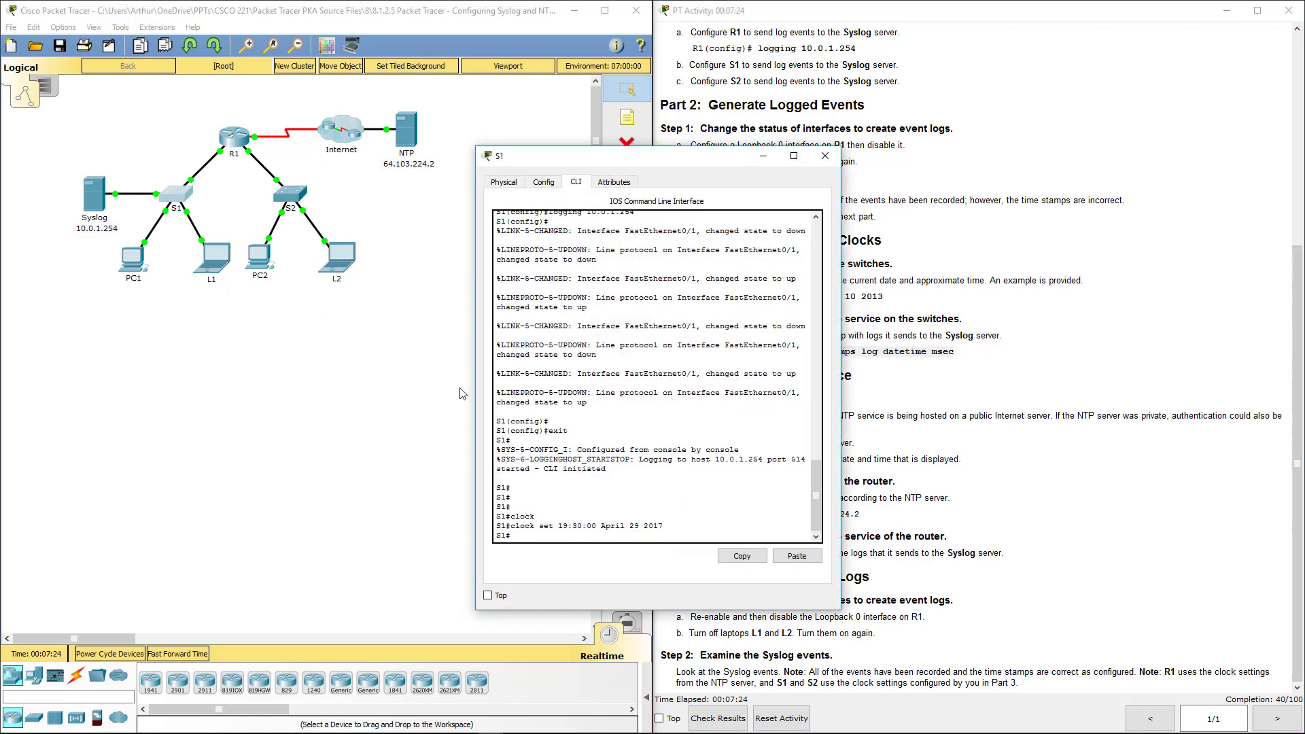
text(config t)
key(Return)
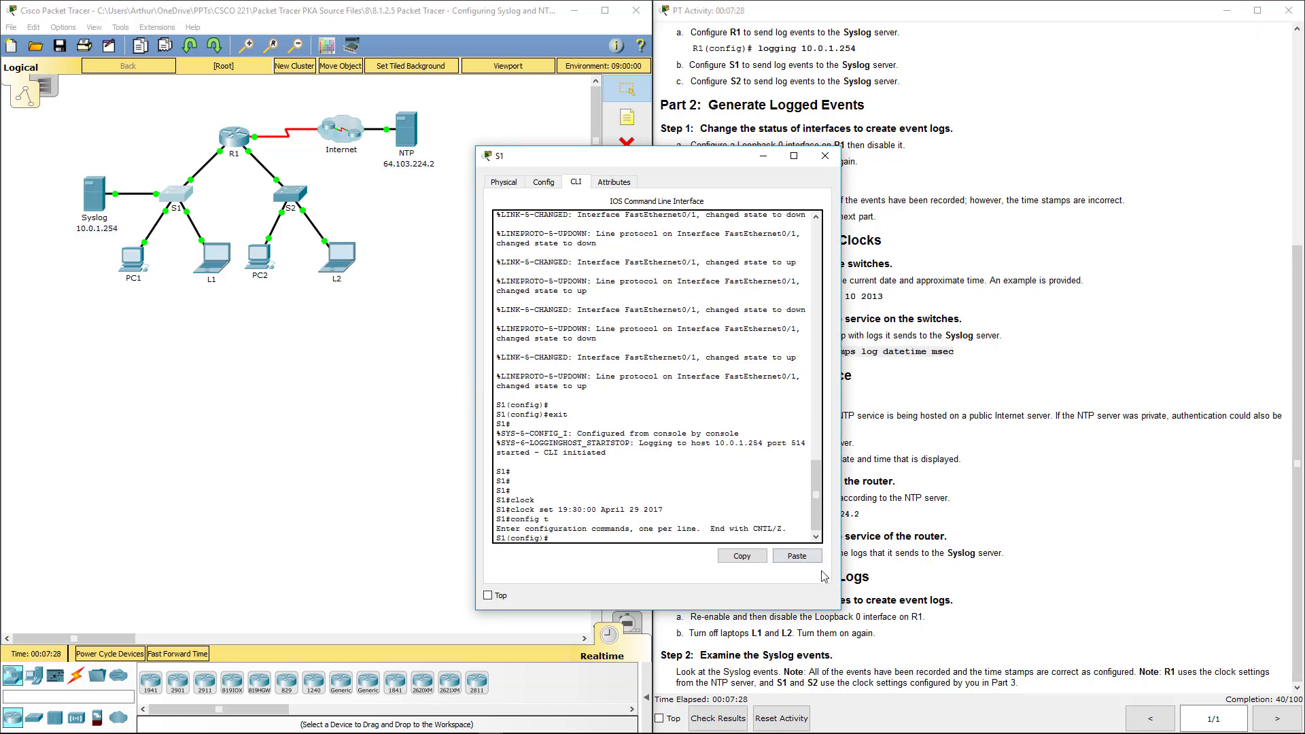
click(797, 556)
key(Return)
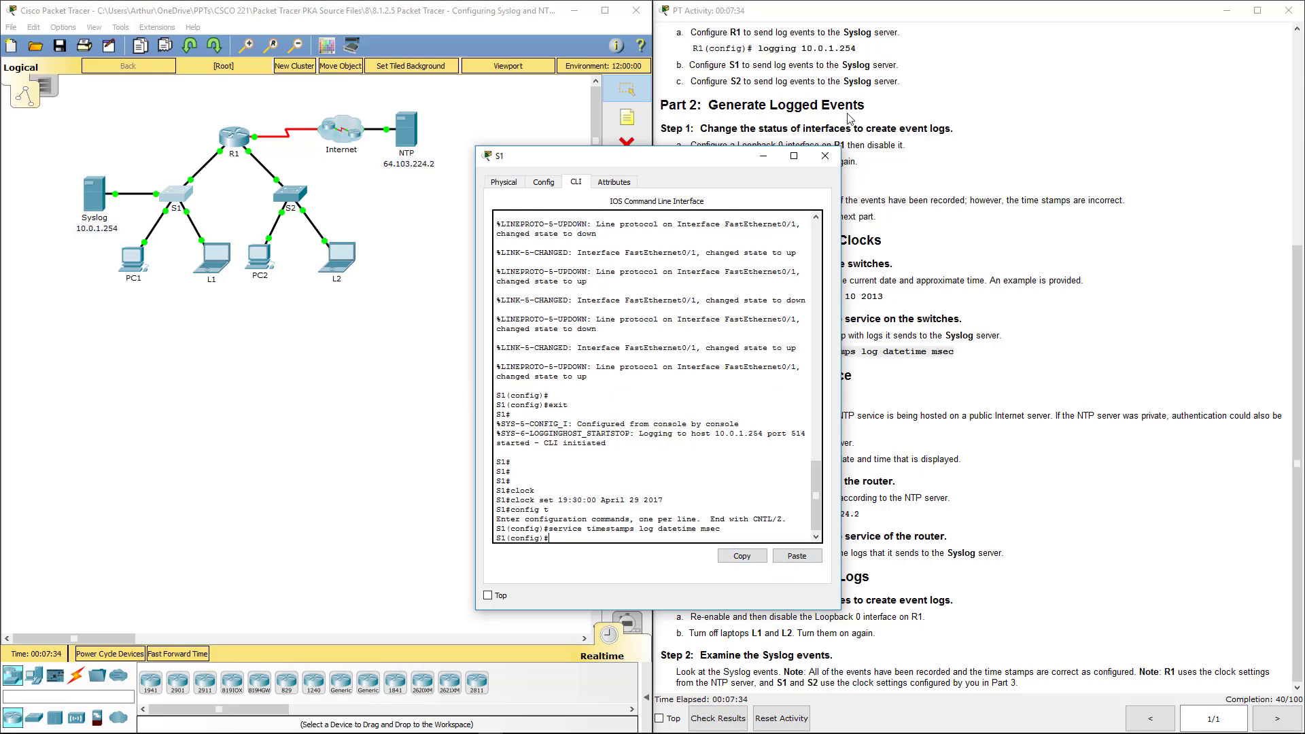
click(823, 159)
Step: Apply the same service timestamps log datetime msec command on S2 in global config
click(292, 192)
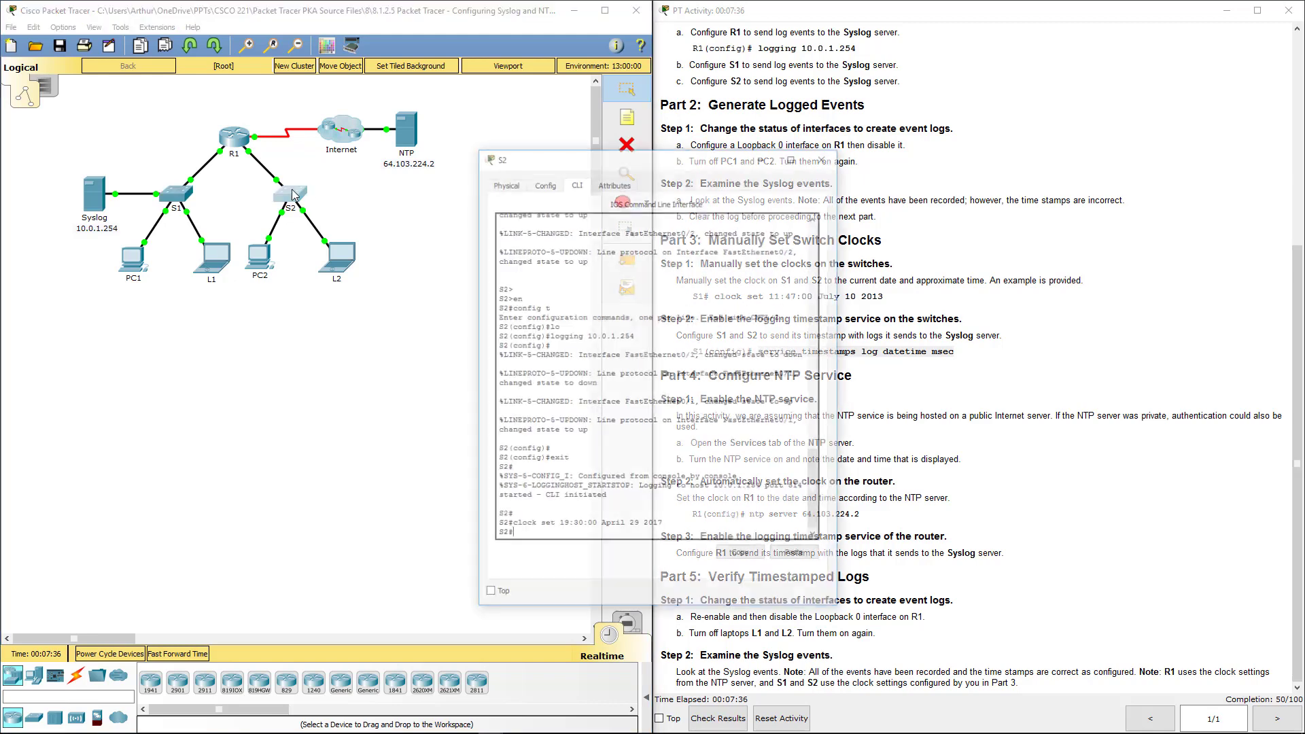
text(co)
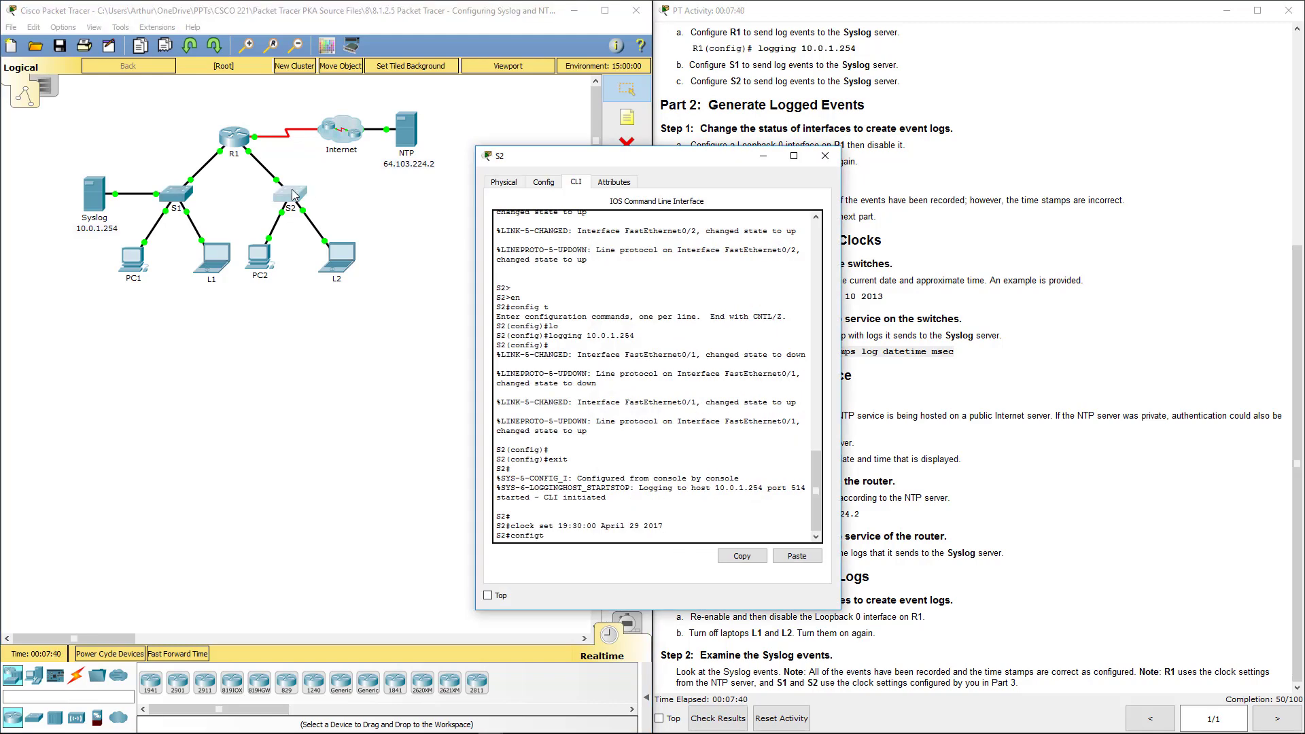
text(nfig t)
key(Return)
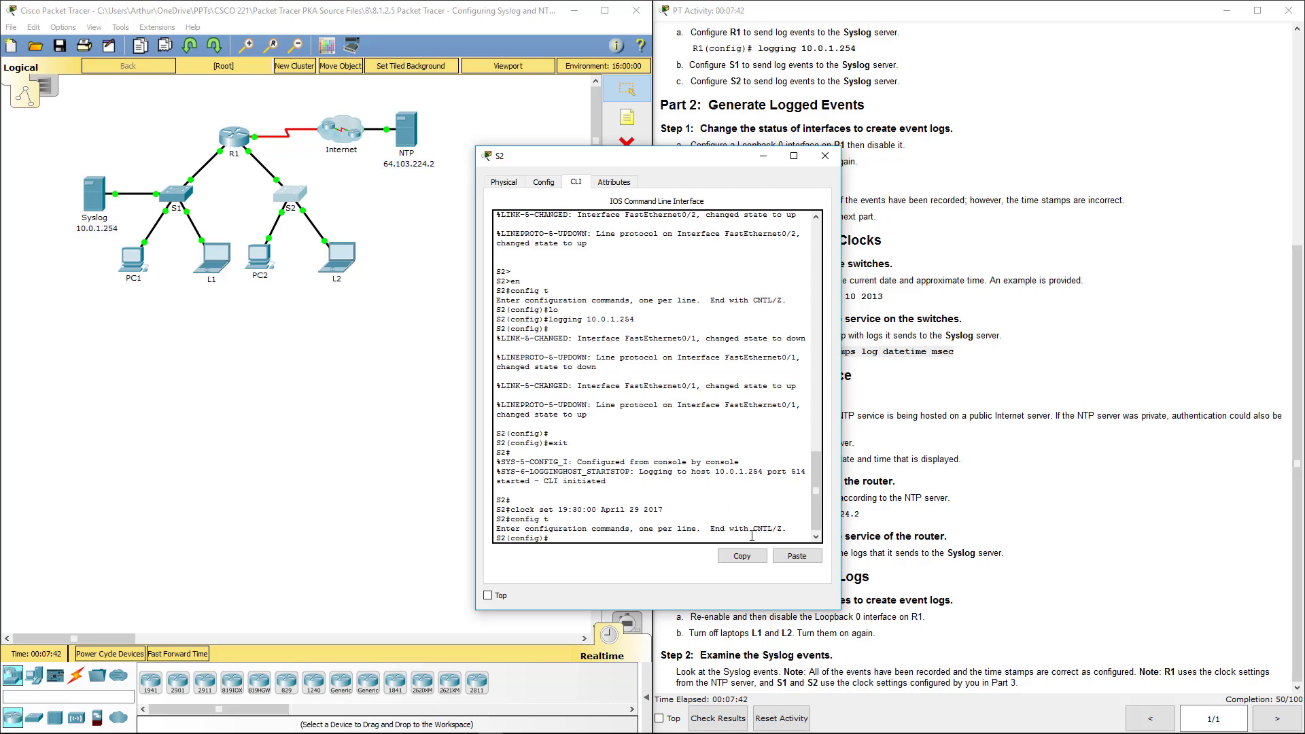
click(788, 556)
key(Return)
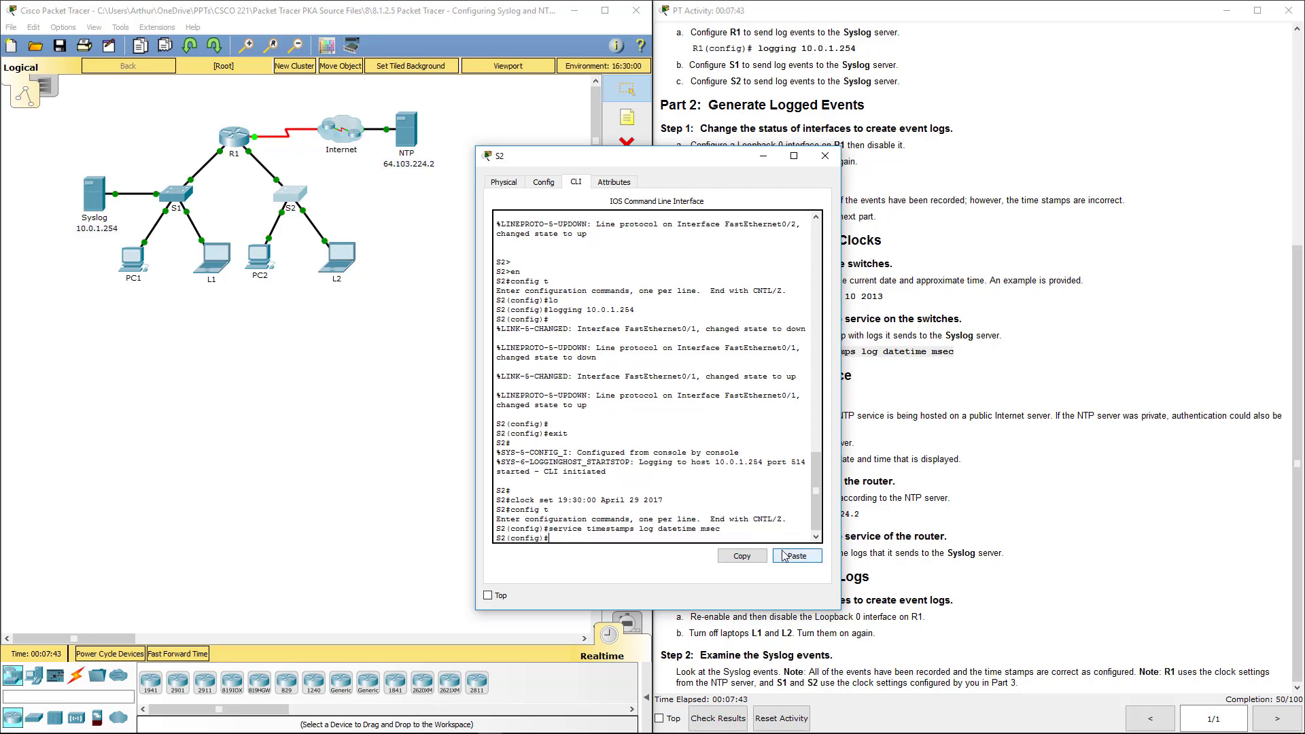
click(825, 155)
drag(726, 352, 934, 354)
Step: Highlight the Part 4 'Configure NTP Service' heading in the instructions
click(733, 379)
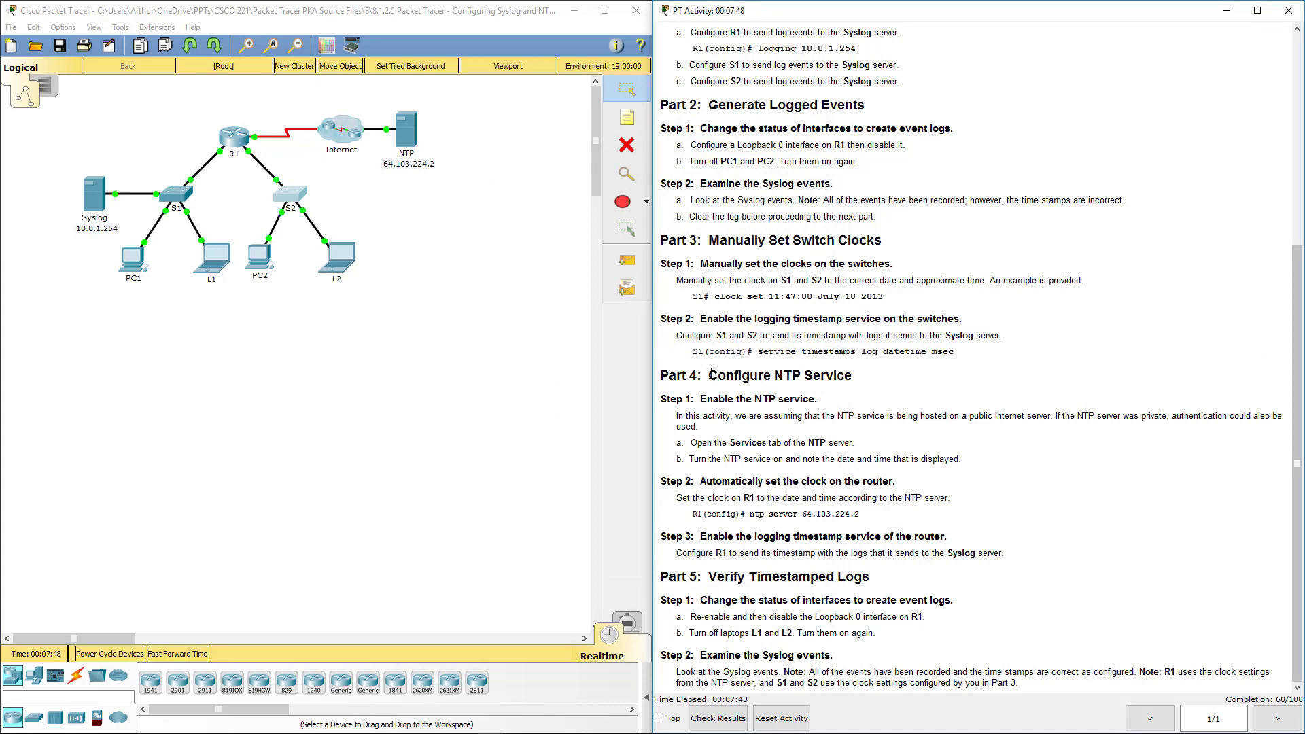
drag(710, 373, 854, 378)
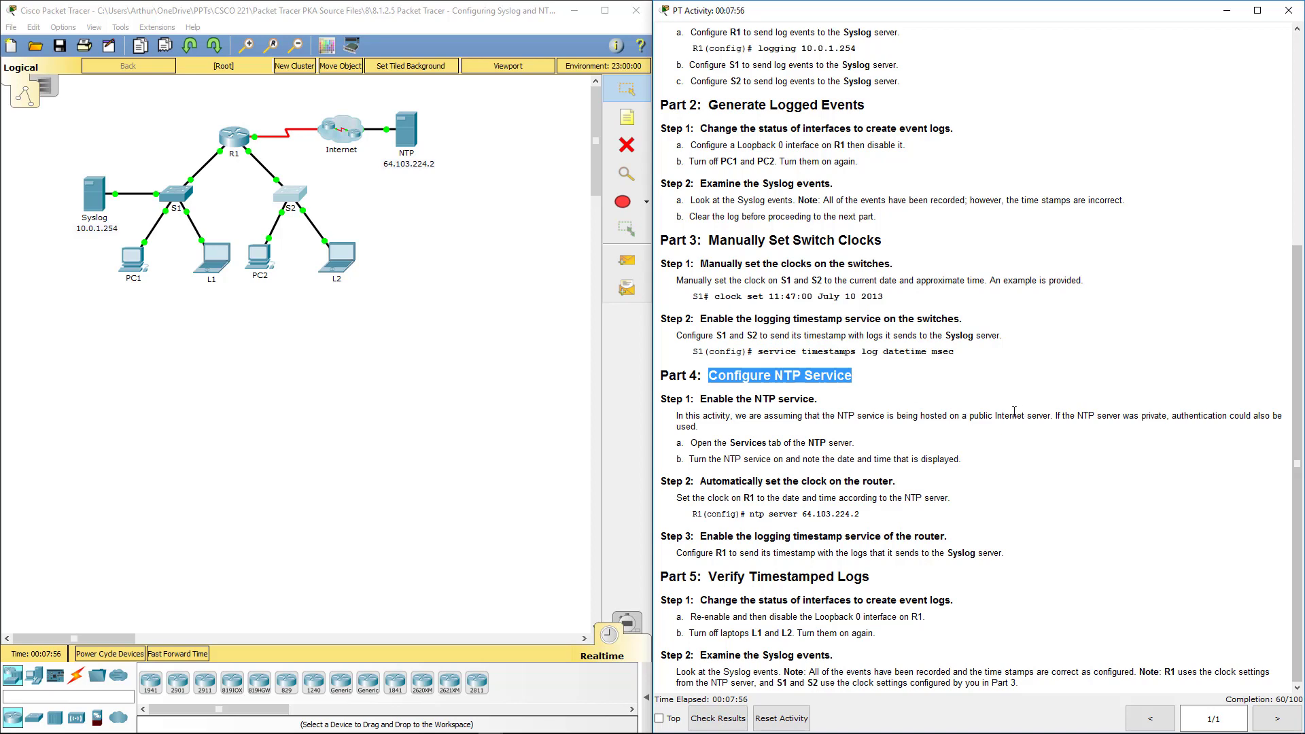
Step: Switch the NTP service on in the NTP server's Services settings
click(404, 145)
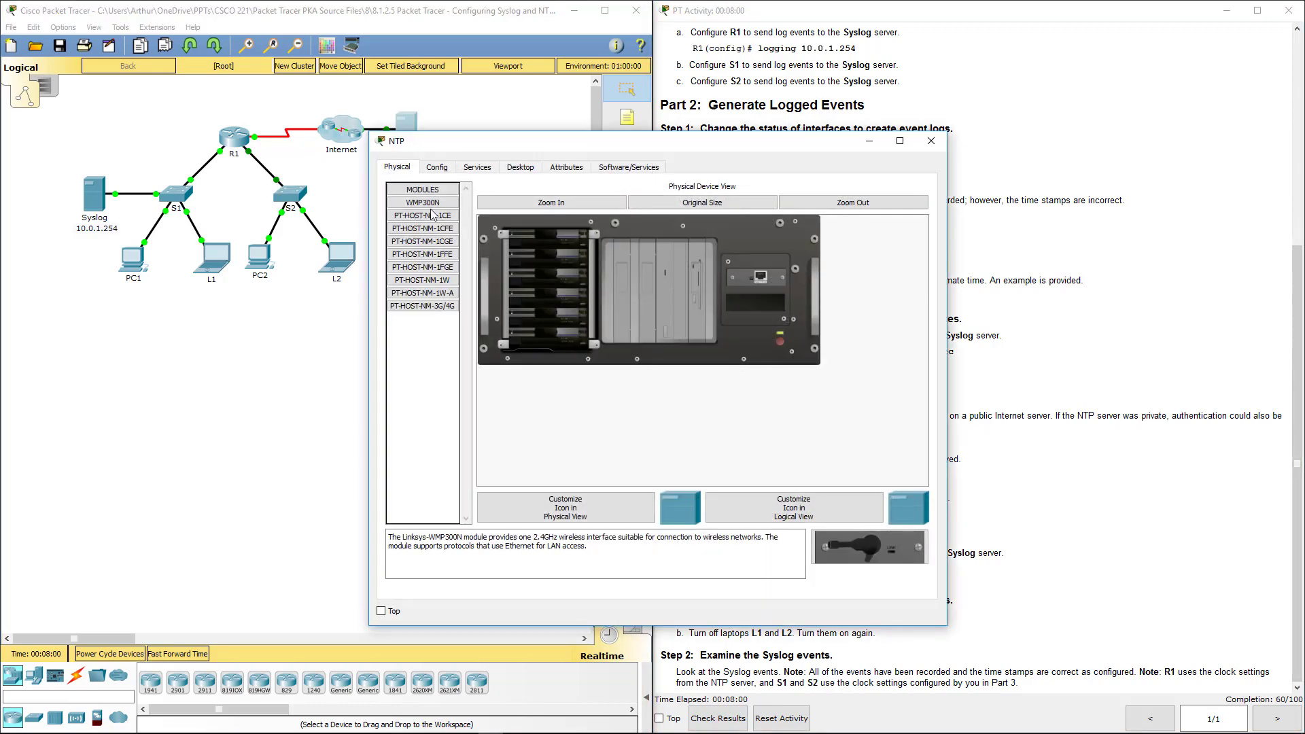
click(477, 166)
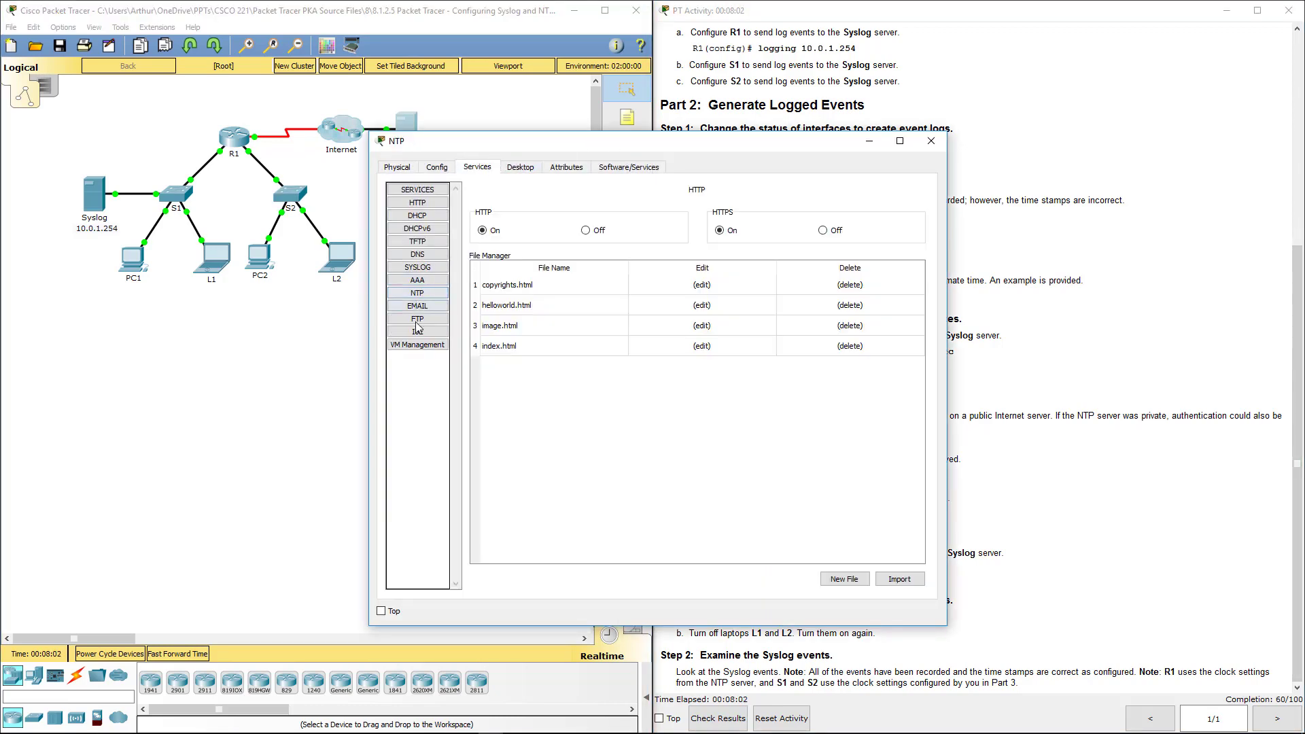
click(416, 295)
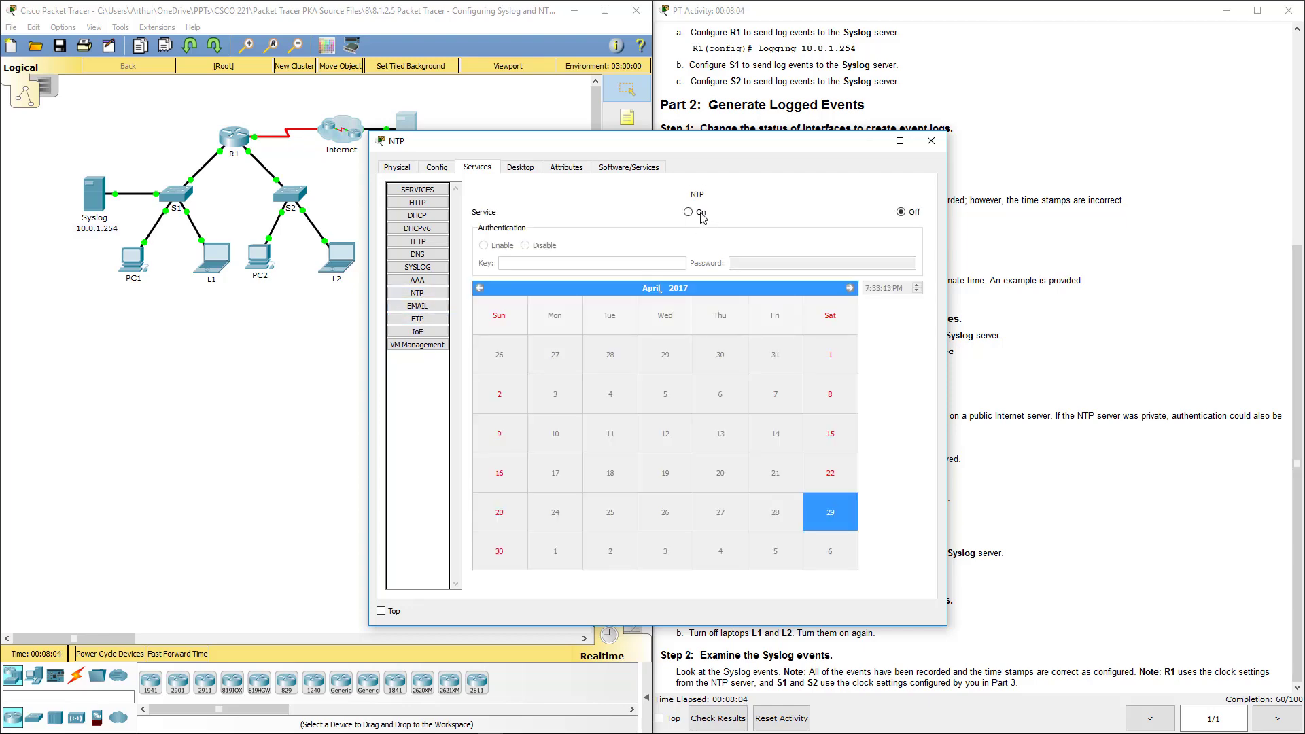
click(697, 214)
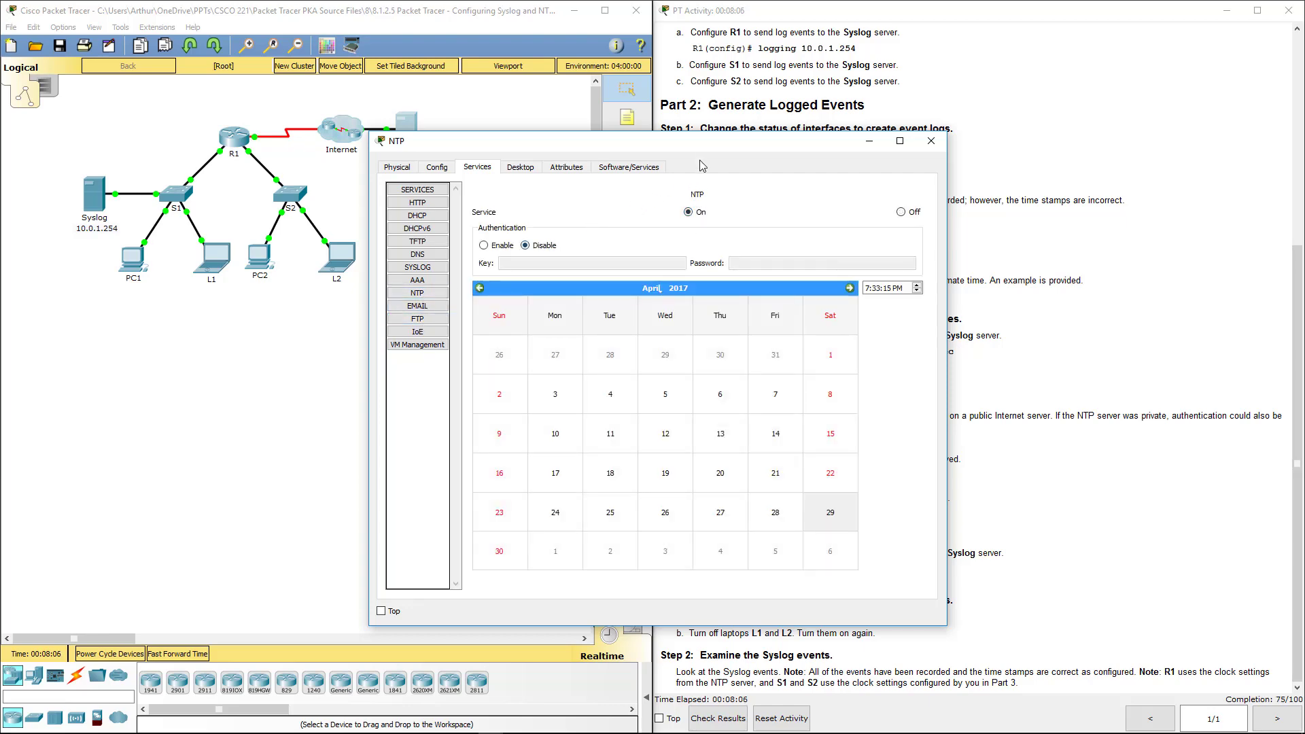
Step: Close the NTP server window and select the 'ntp server 64.103.224.2' command in the instructions
drag(722, 149, 402, 107)
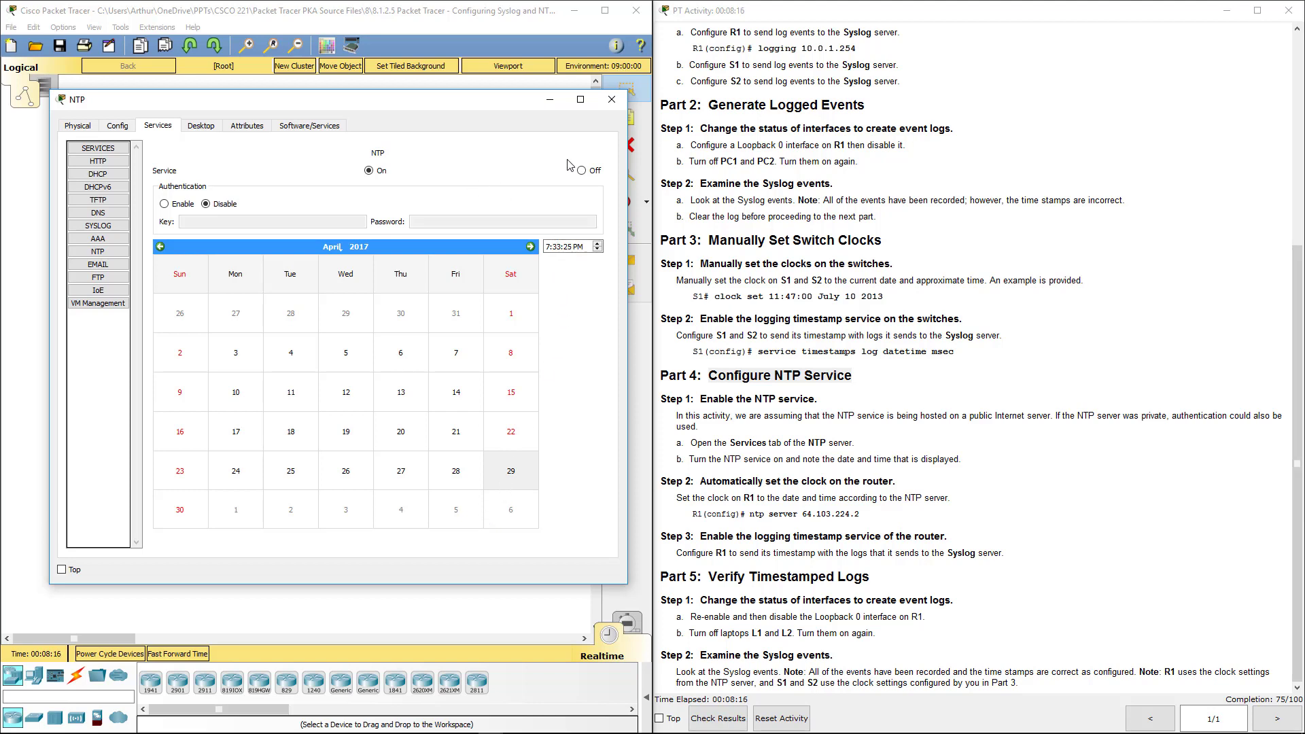
click(614, 102)
drag(722, 482, 918, 480)
drag(861, 515, 751, 515)
key(ctrl+c)
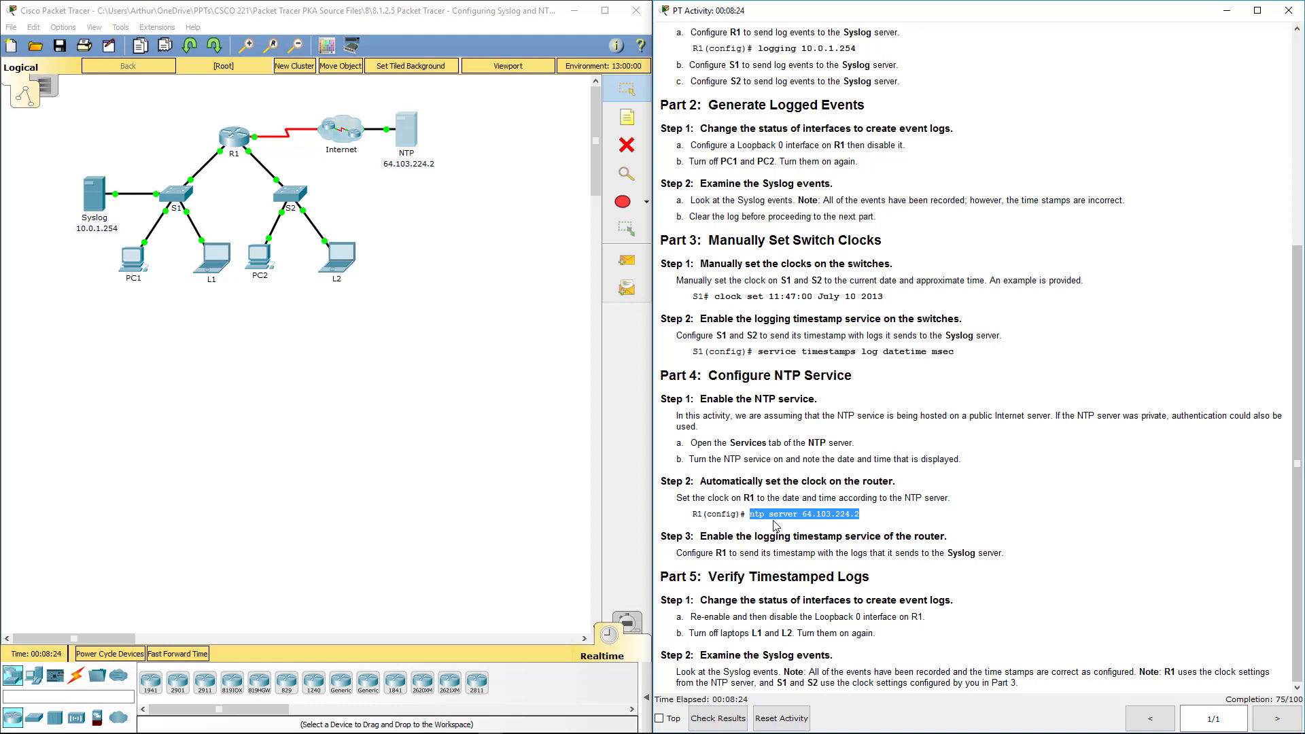
Step: On R1, exit to global configuration and run 'ntp server 64.103.224.2'
click(225, 138)
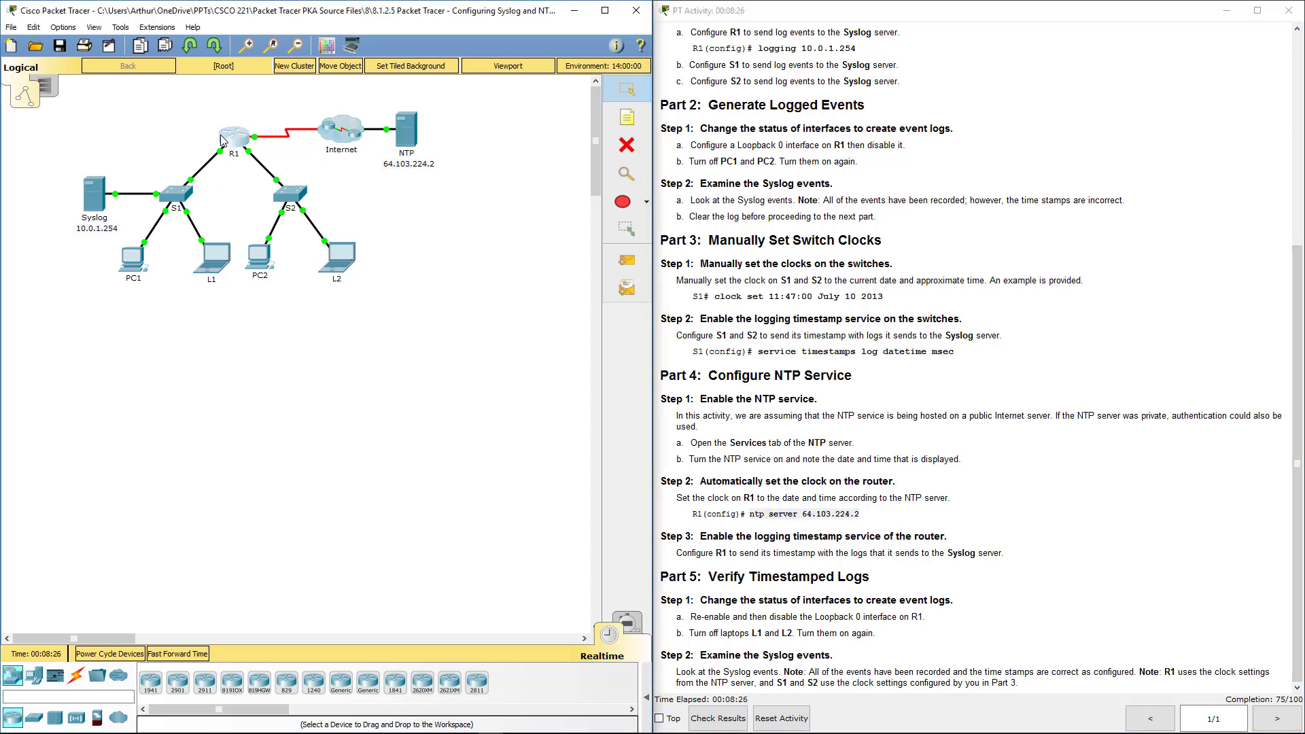
key(Return)
key(Return)
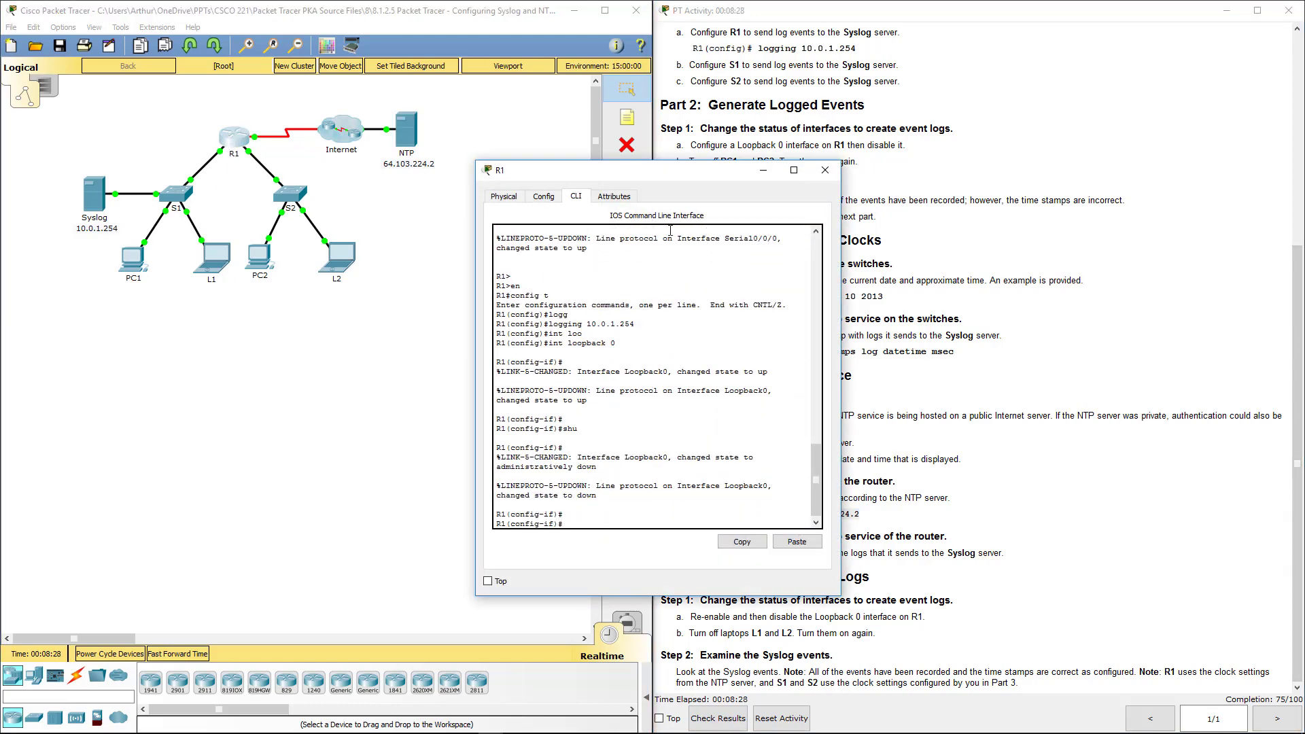
drag(688, 174, 480, 198)
text(exit)
key(Return)
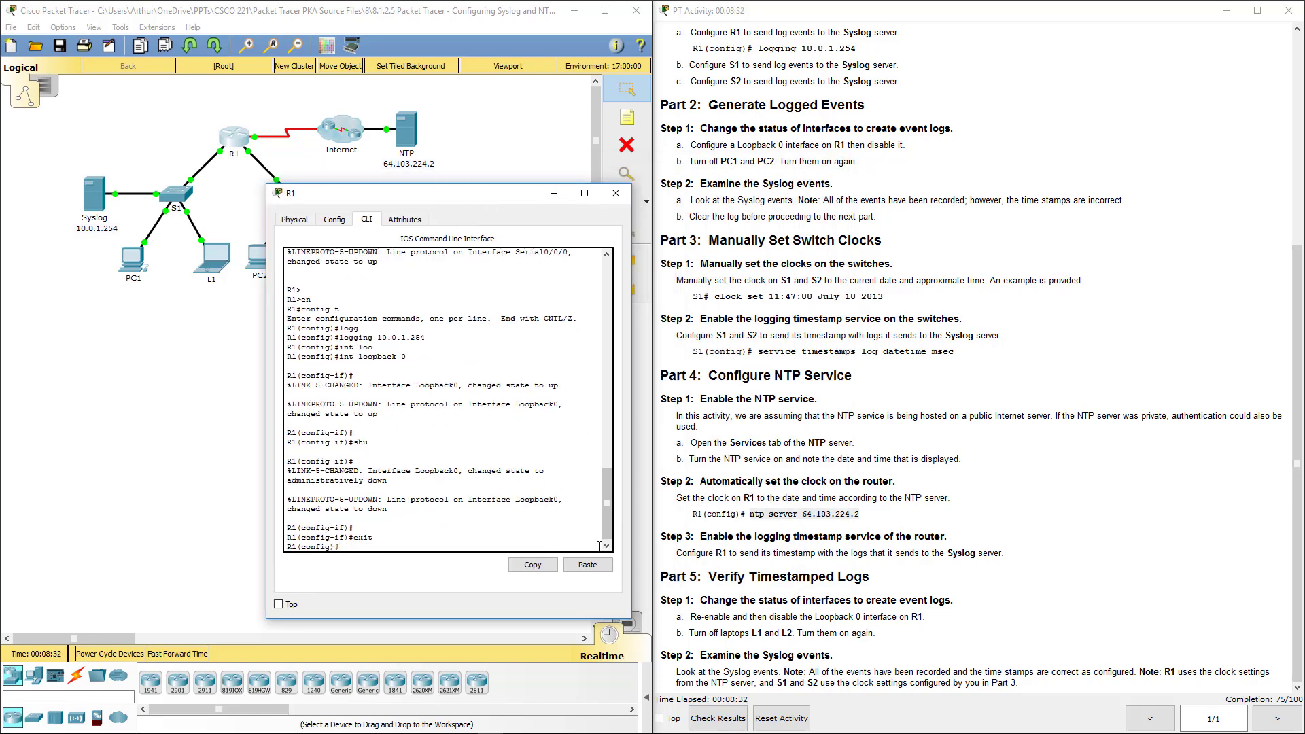
click(587, 565)
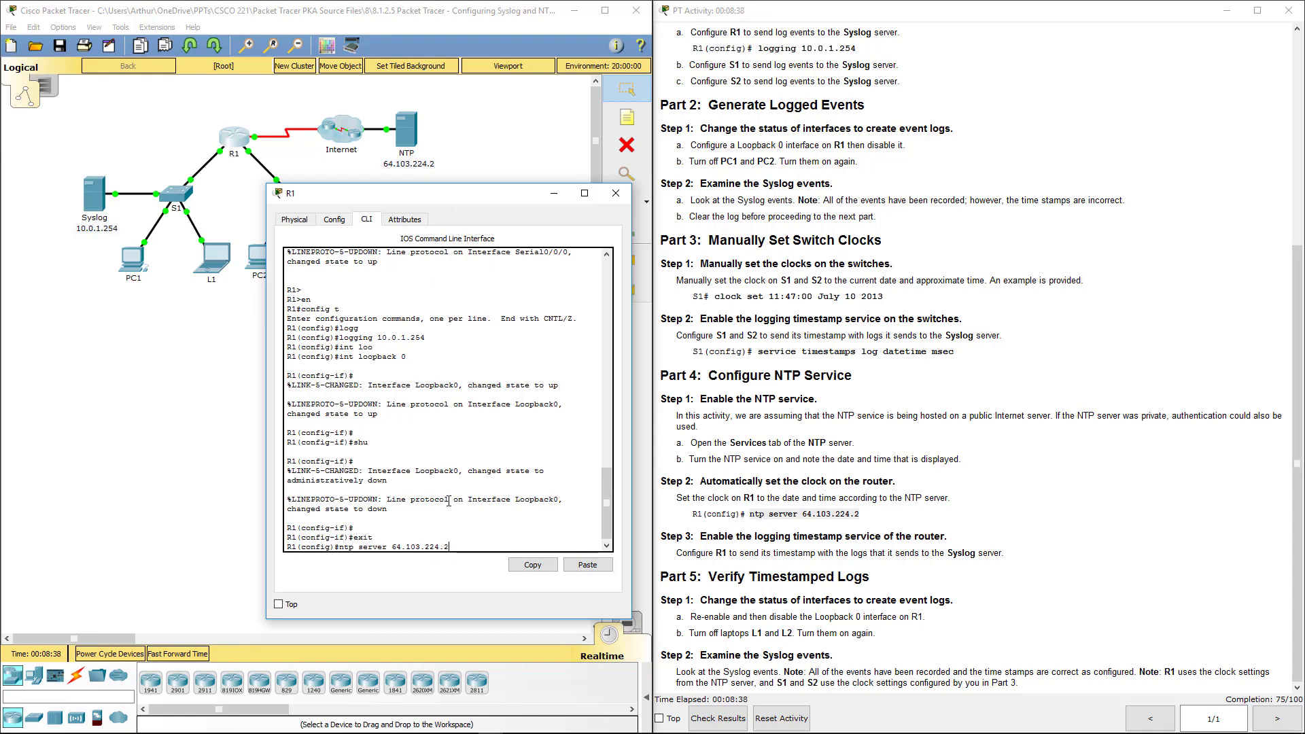
key(Return)
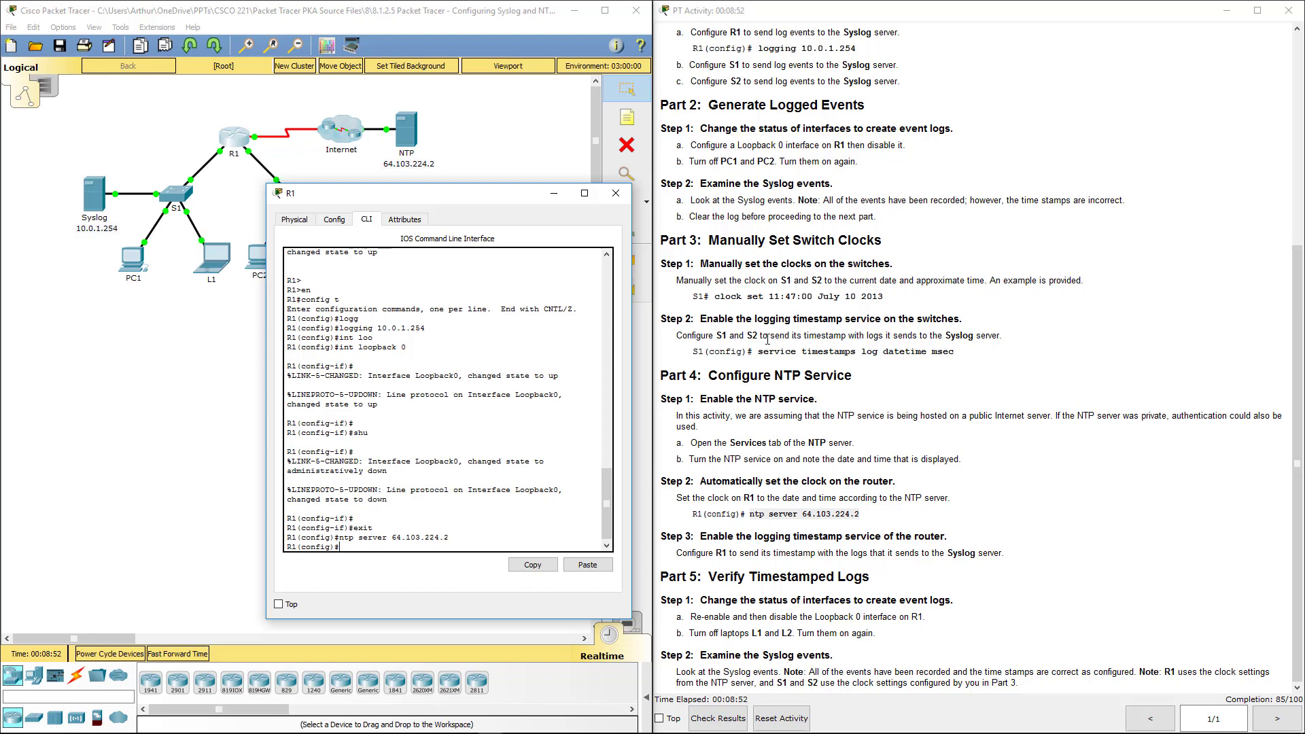
Step: Copy 'service timestamps log datetime msec' from the instructions and run it on R1
click(956, 355)
drag(956, 355, 759, 352)
key(ctrl+c)
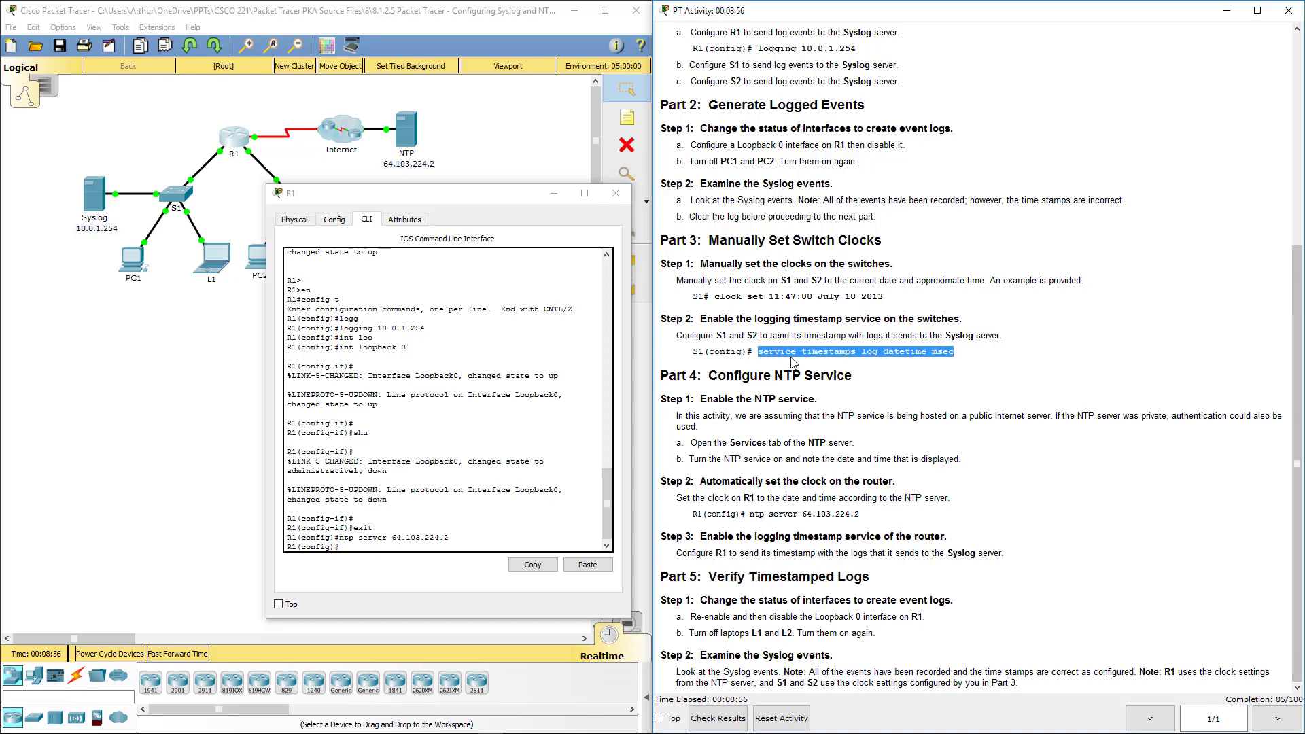
click(380, 559)
click(587, 566)
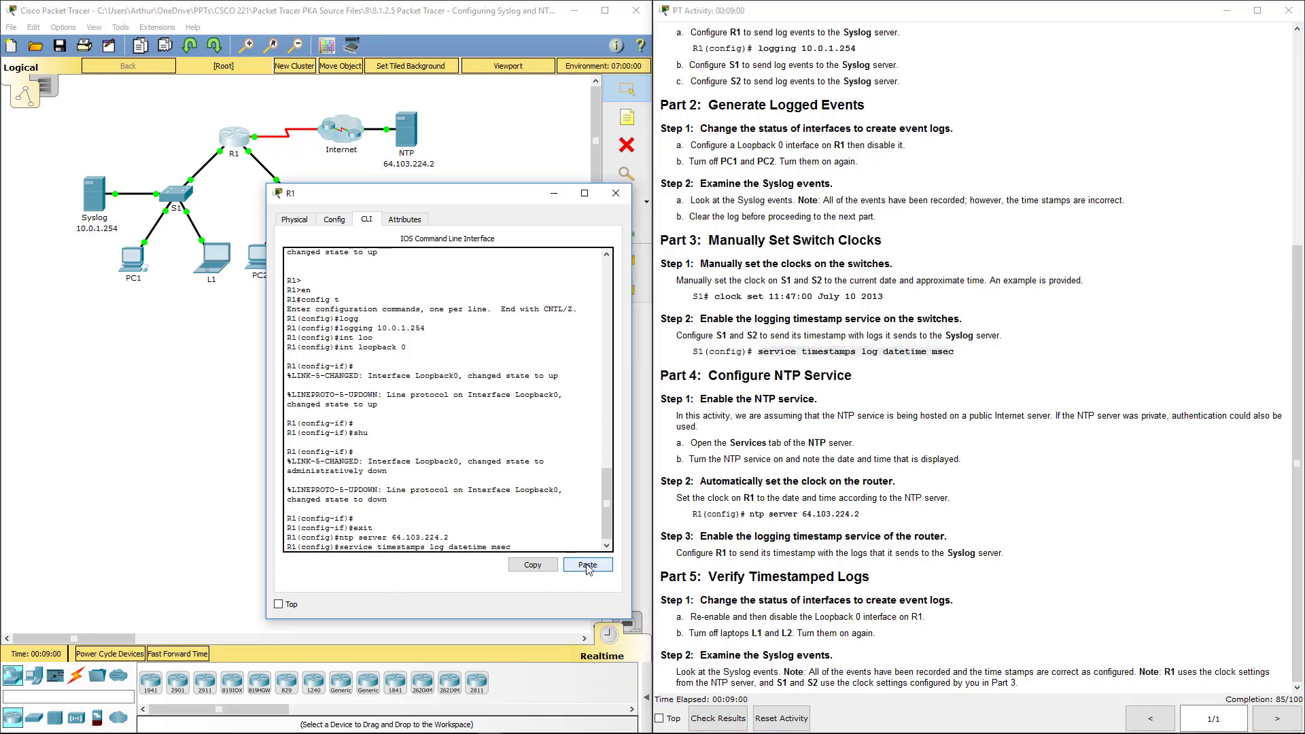
key(Return)
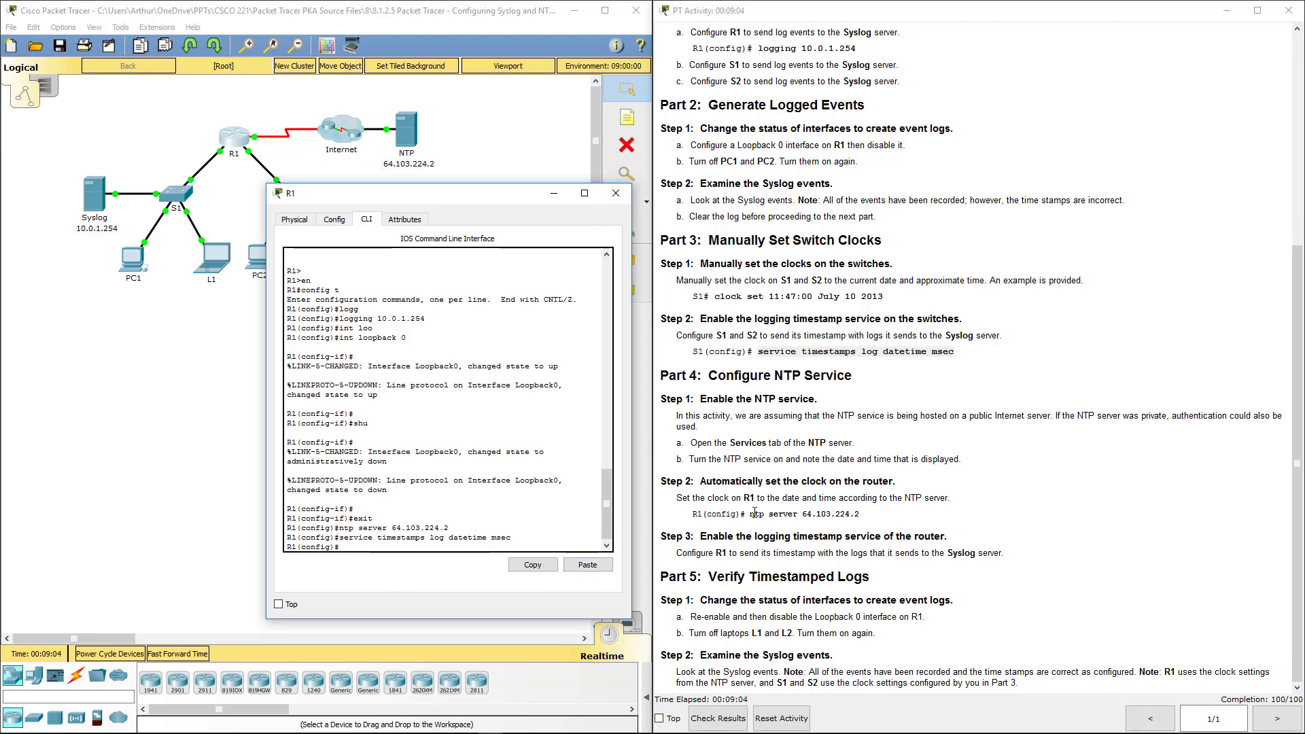
click(718, 531)
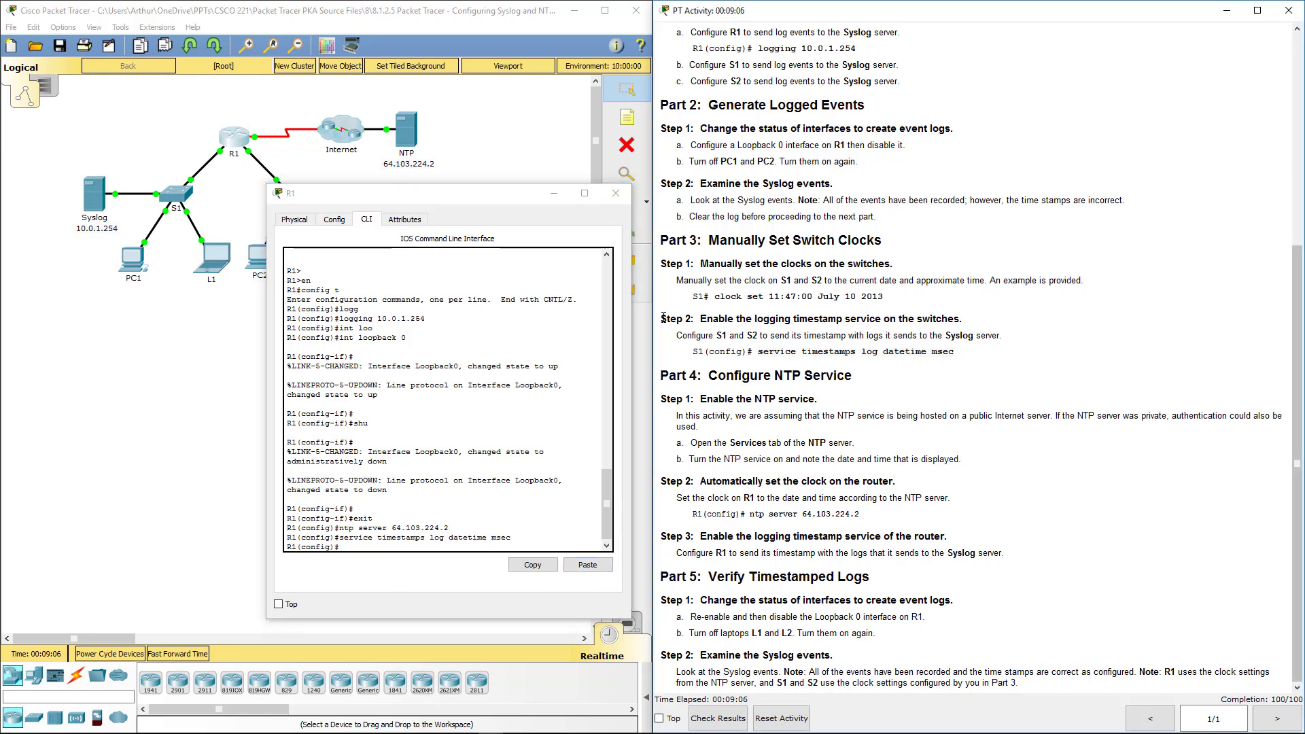
Step: Enter interface Loopback0 configuration in R1's CLI
click(616, 193)
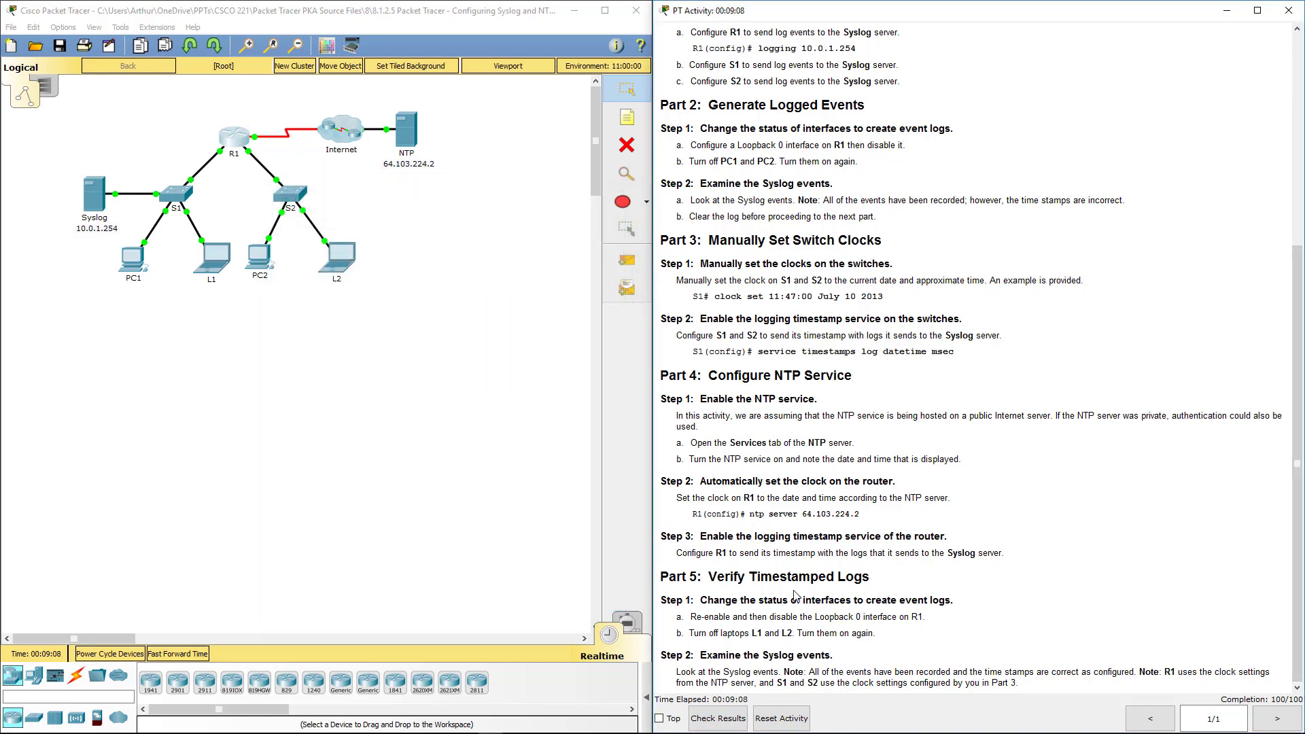
drag(697, 577, 931, 569)
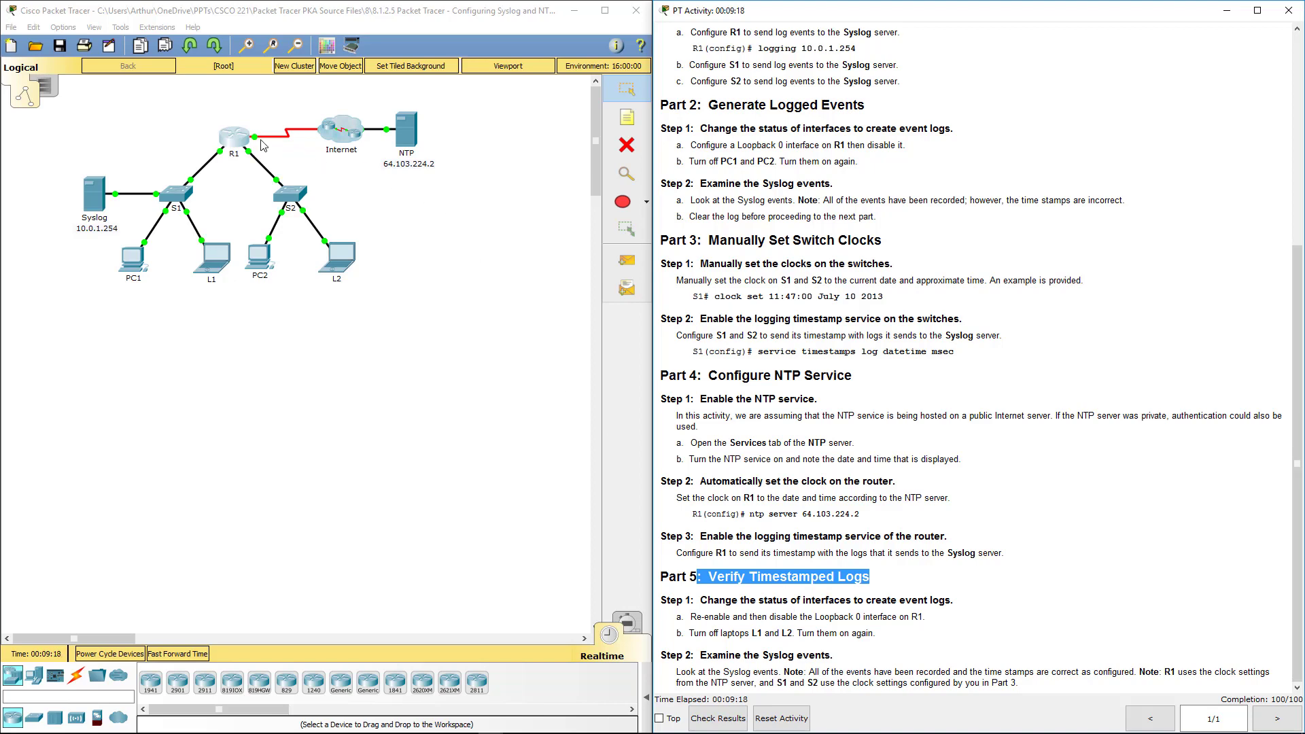
click(238, 142)
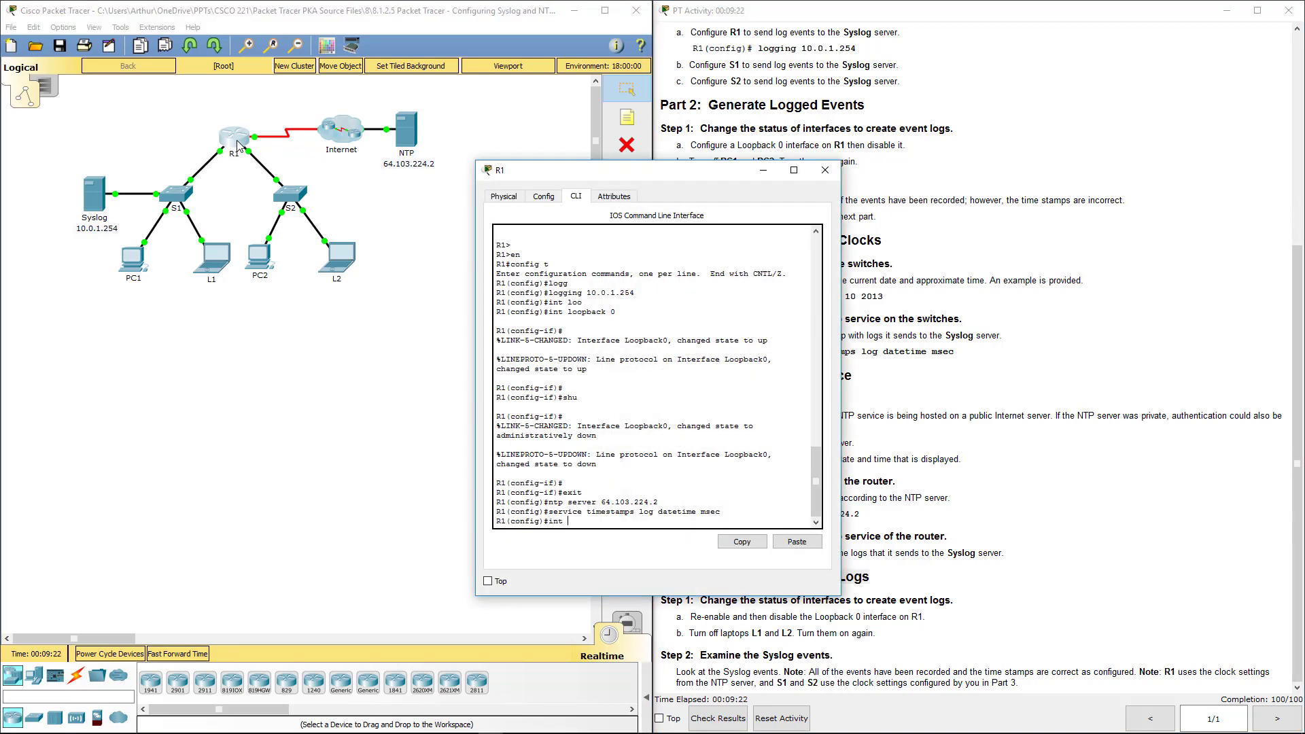
text(o)
key(Tab)
text(0)
key(Return)
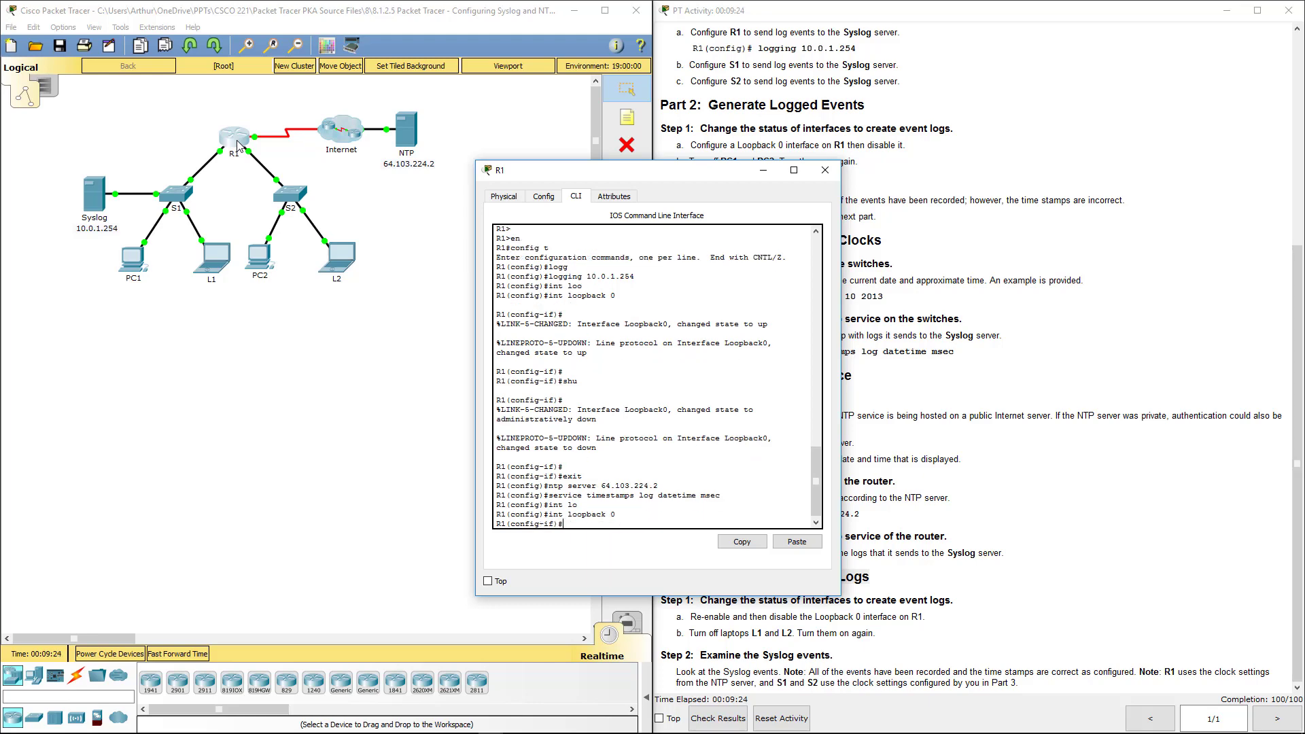
Step: Re-enable Loopback0 with 'no shutdown', then shut it down again
text(no shu)
key(Return)
key(Return)
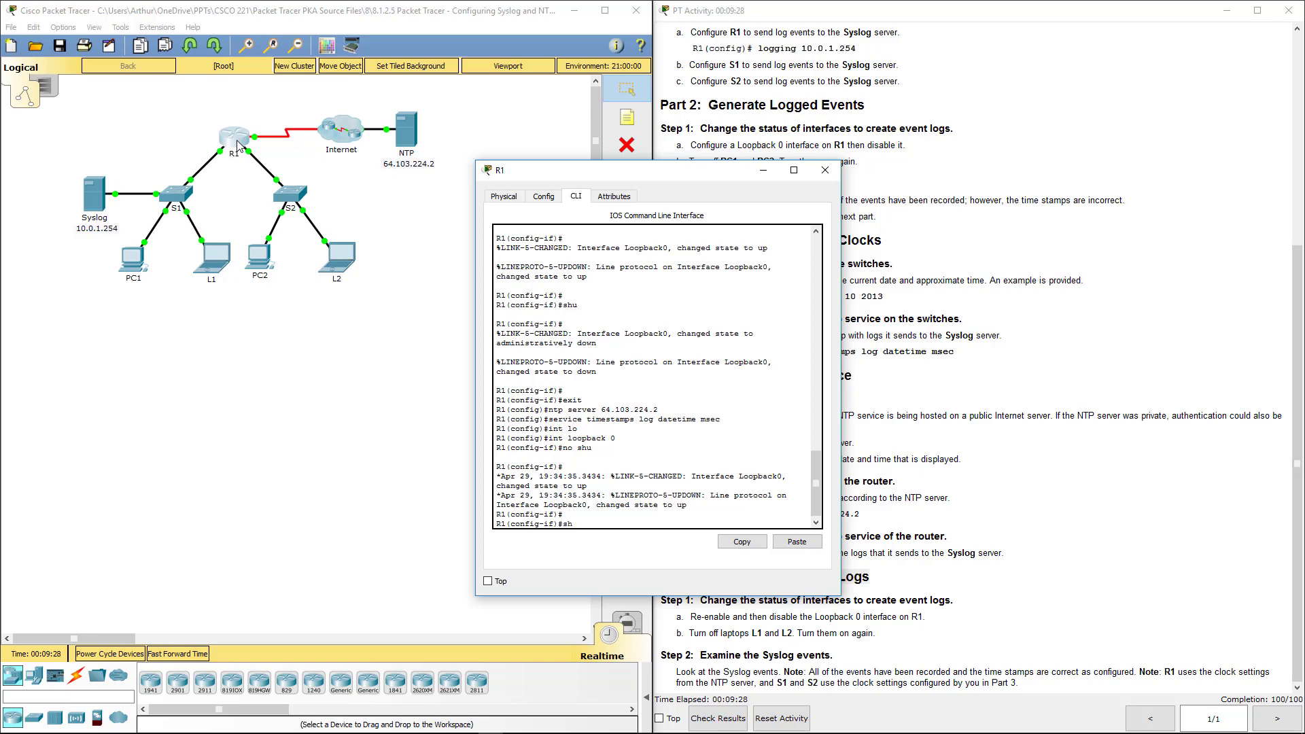
text(shu)
key(Return)
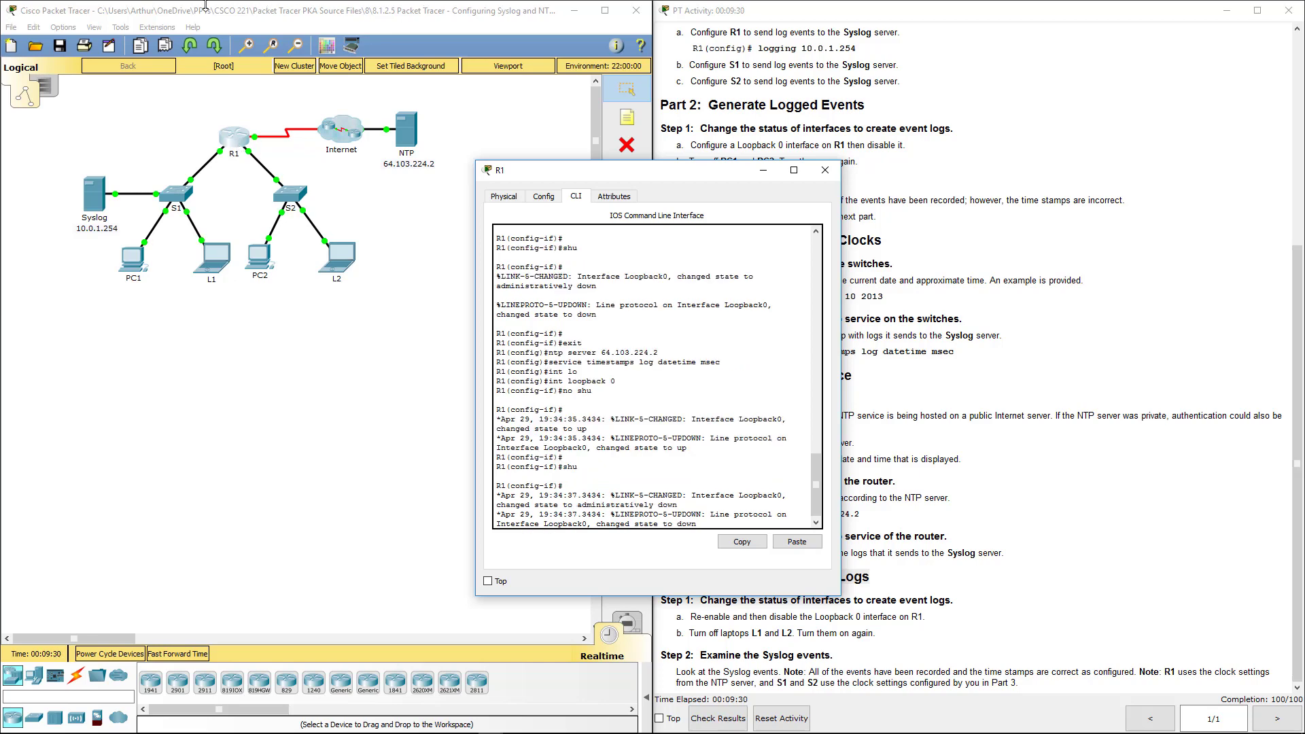
key(Return)
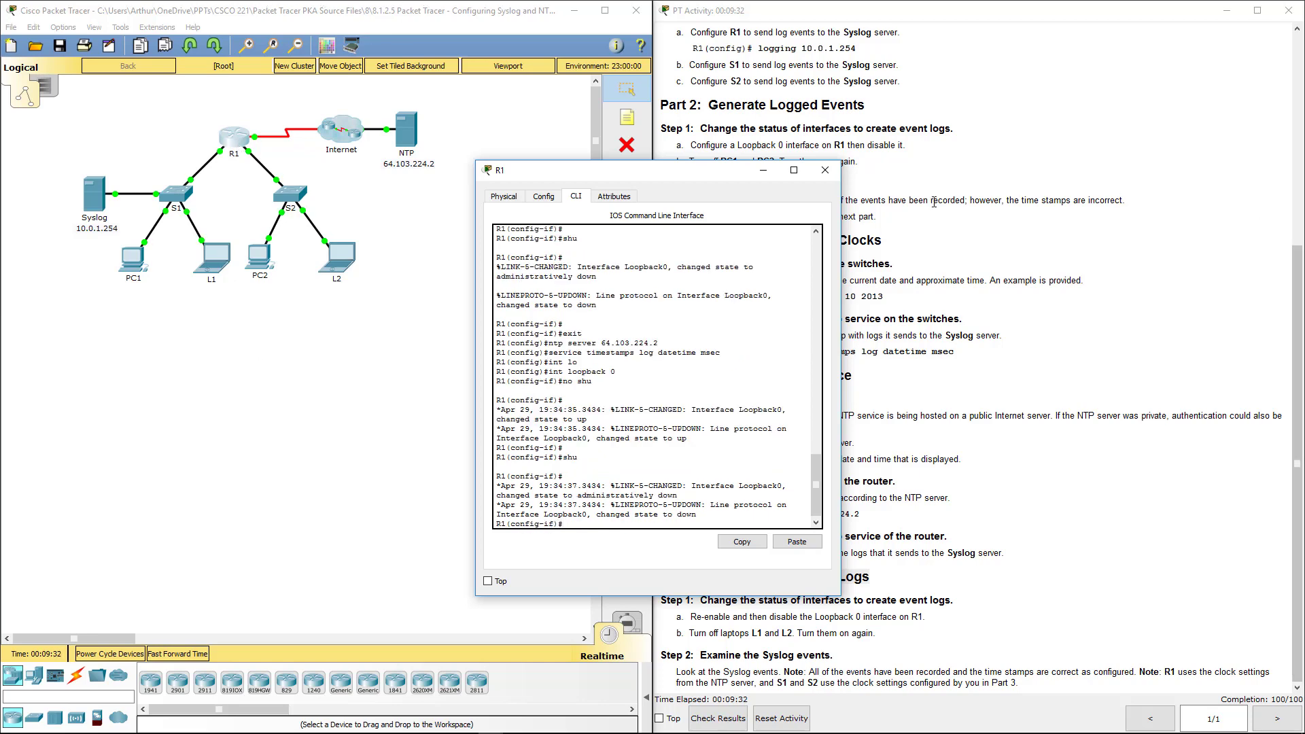
Step: Power PC1 and PC2 off and back on from their Physical tabs
click(826, 170)
click(132, 263)
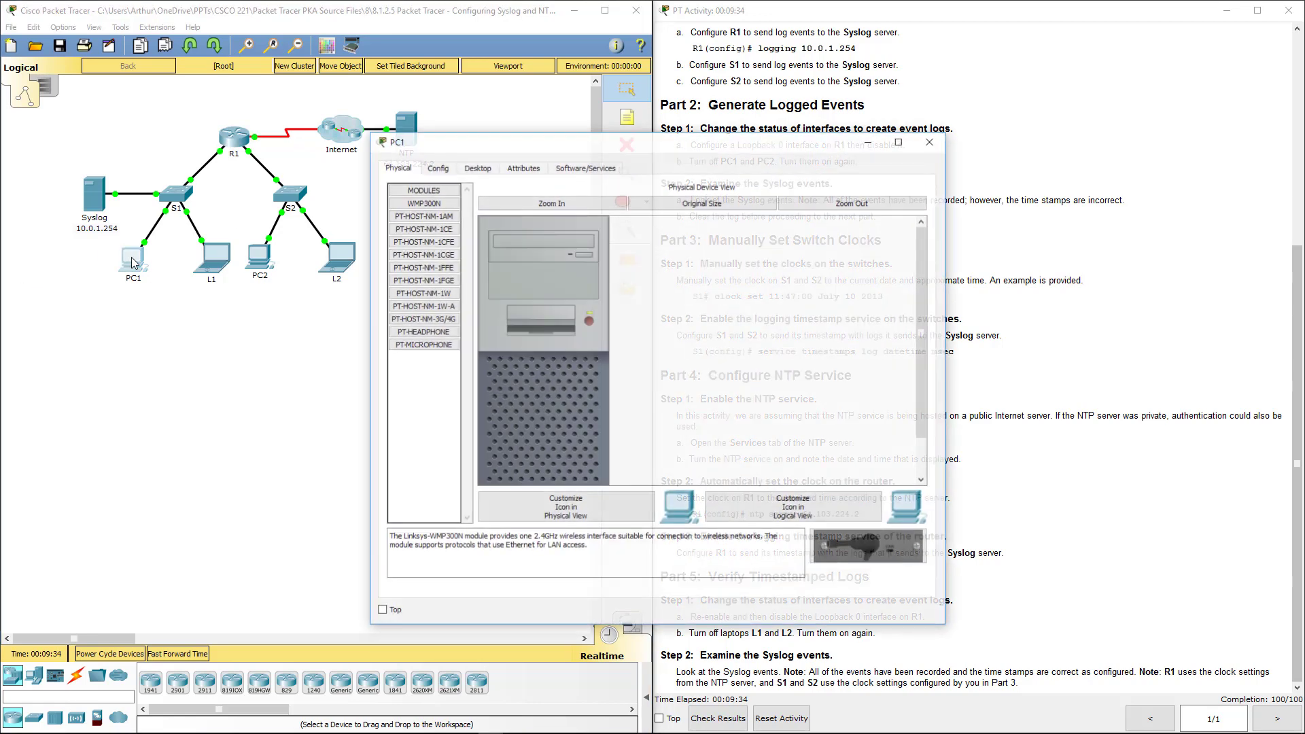
click(591, 318)
click(592, 319)
click(932, 140)
click(248, 259)
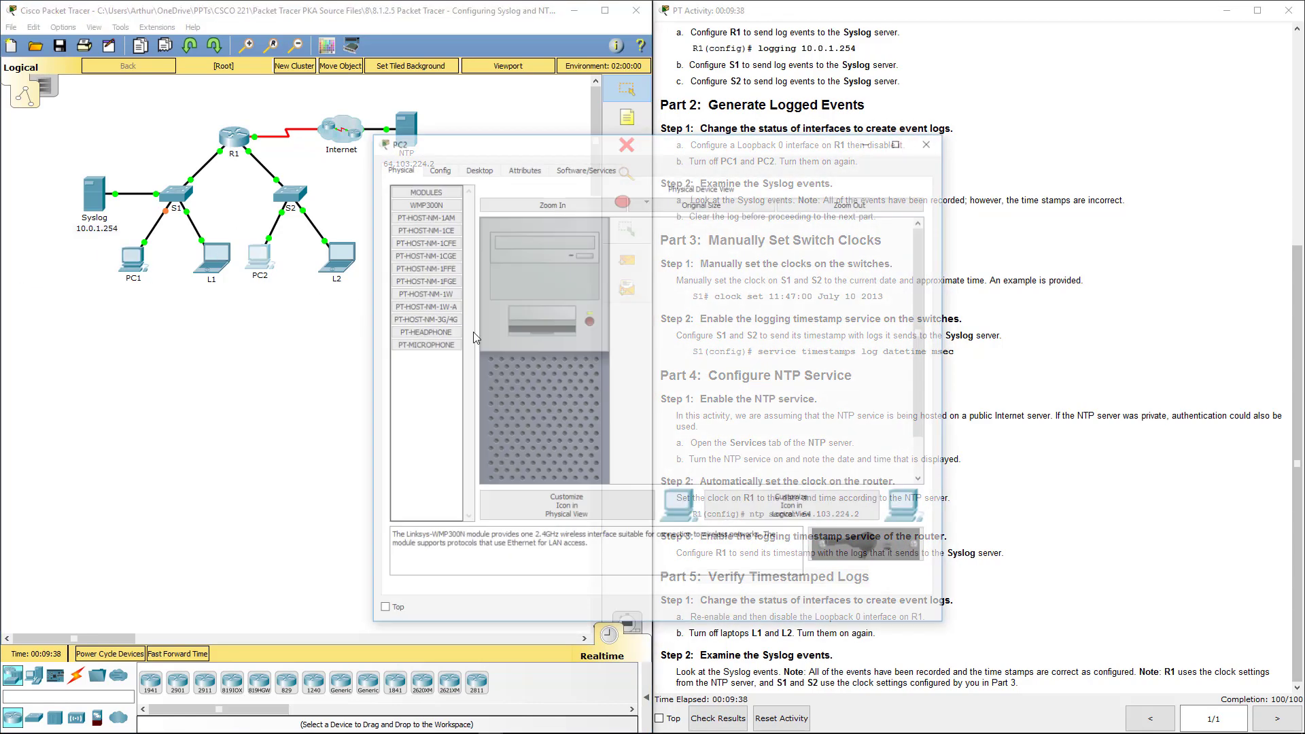
double_click(588, 321)
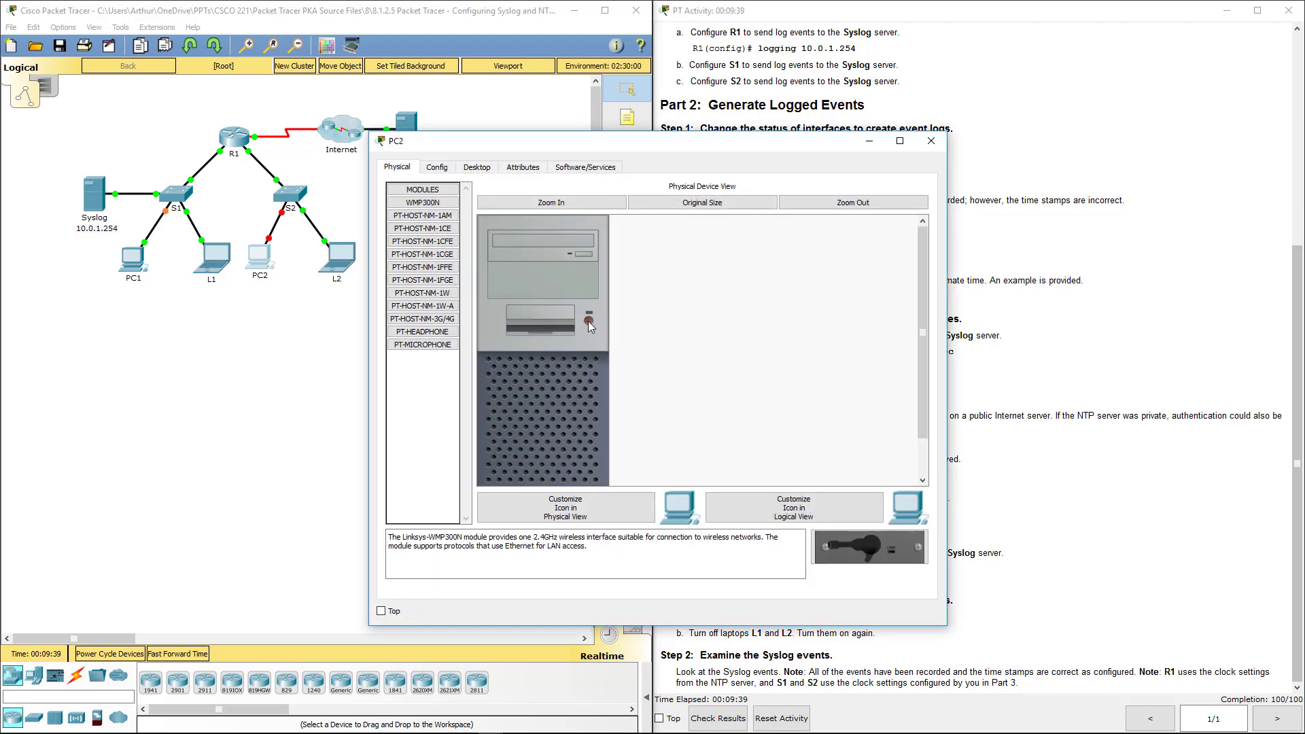
click(931, 141)
Step: Power-cycle laptops L1 and L2, then return to the network workspace
drag(732, 601, 754, 633)
triple_click(767, 607)
click(759, 626)
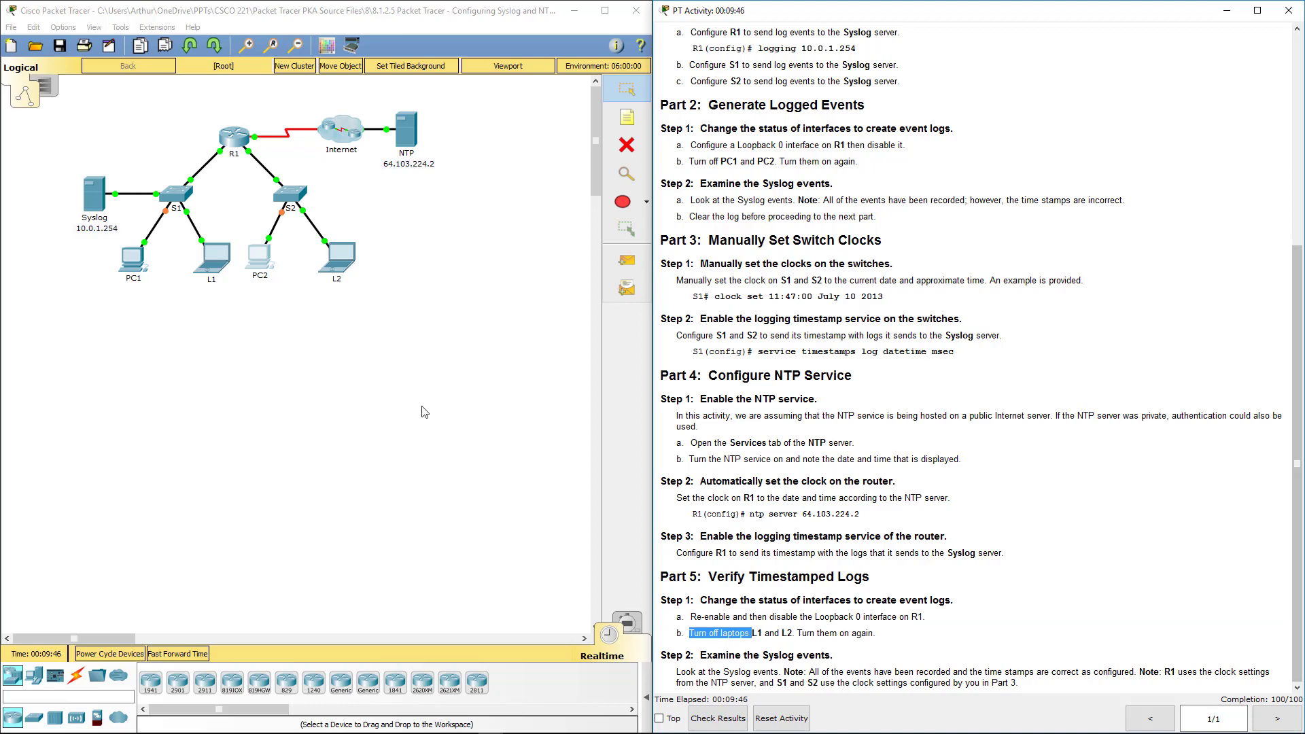
click(222, 260)
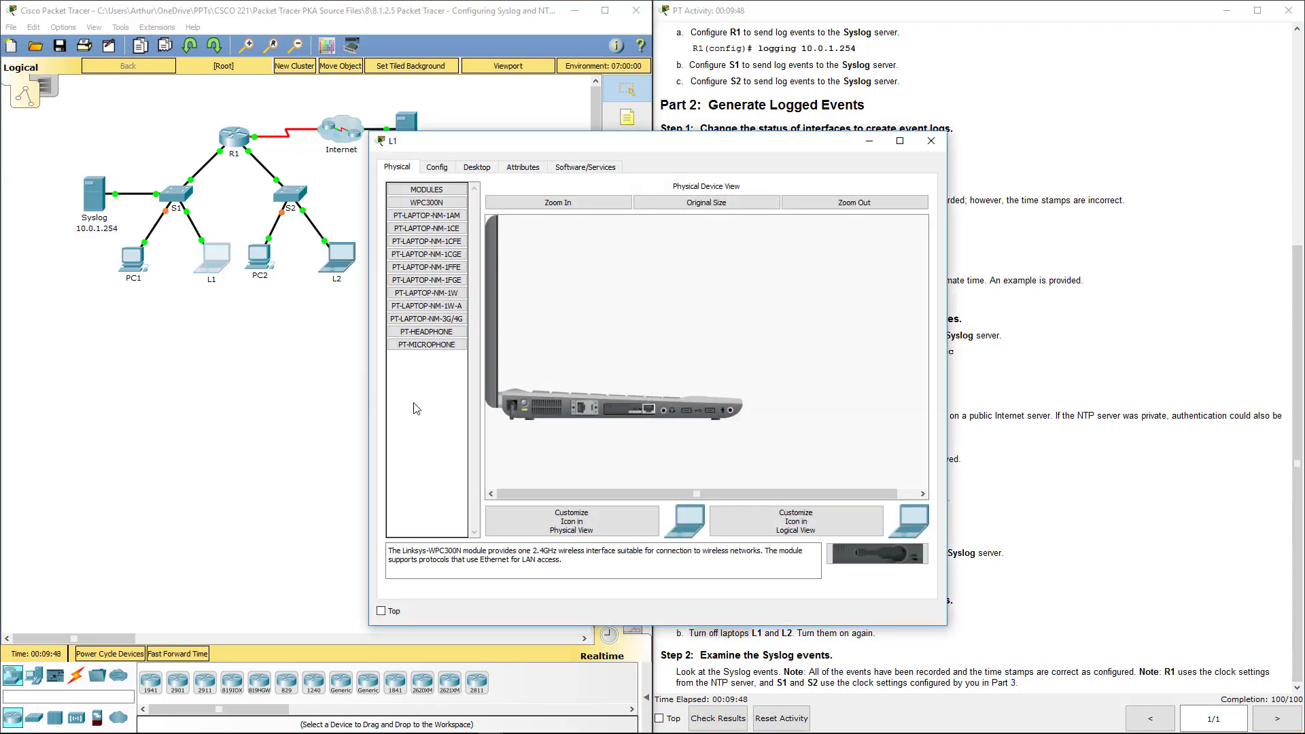
click(528, 406)
click(527, 408)
click(931, 141)
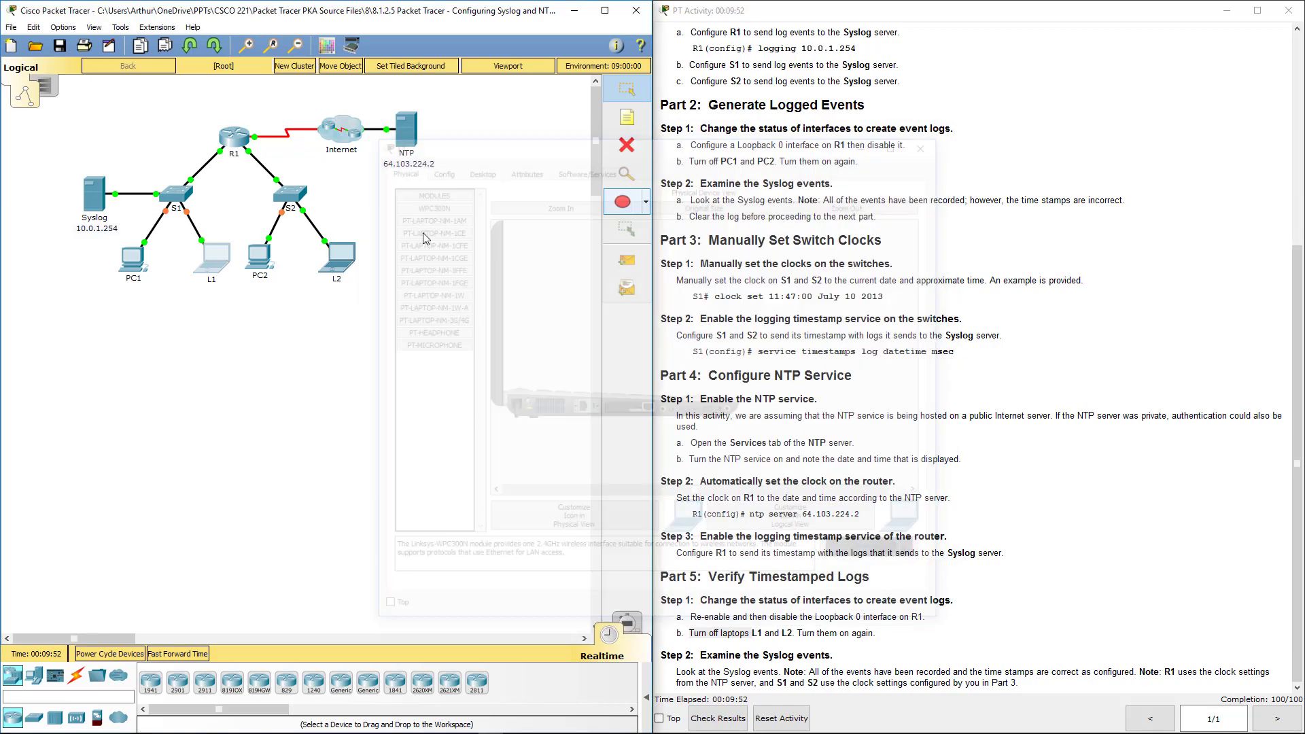
click(333, 262)
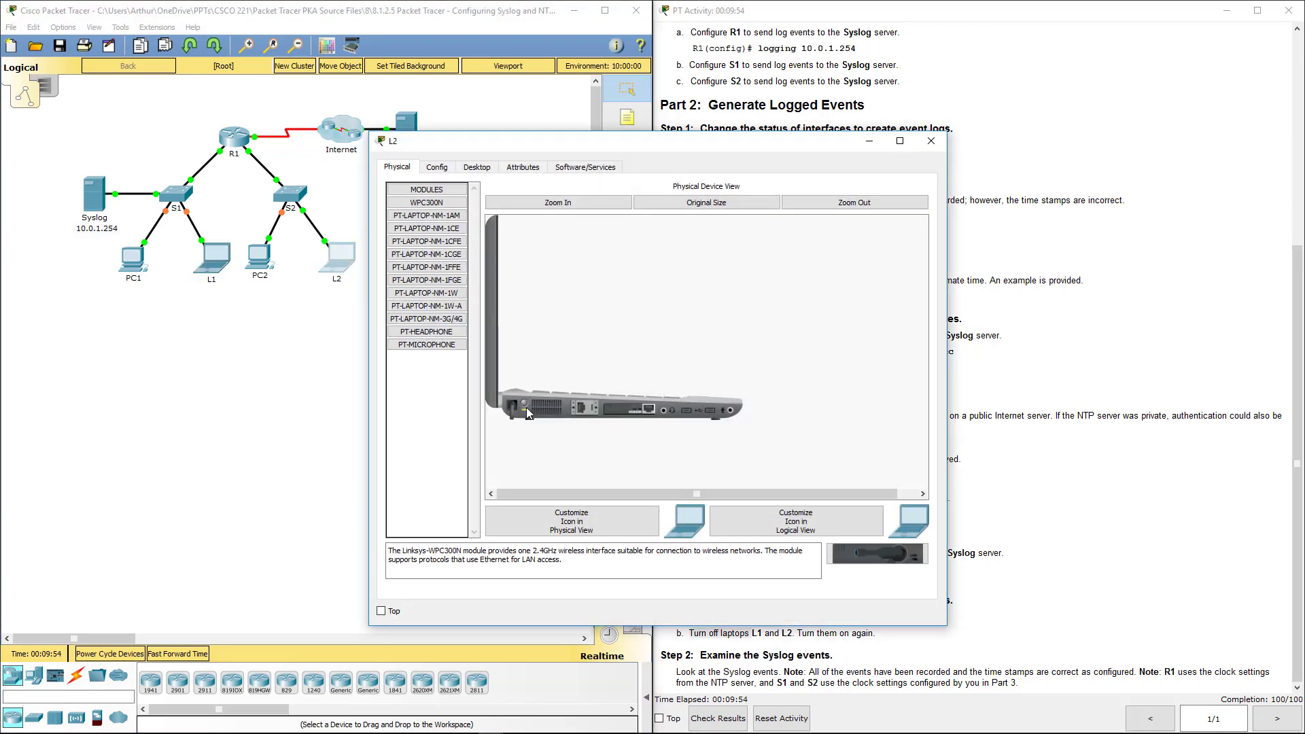
click(931, 141)
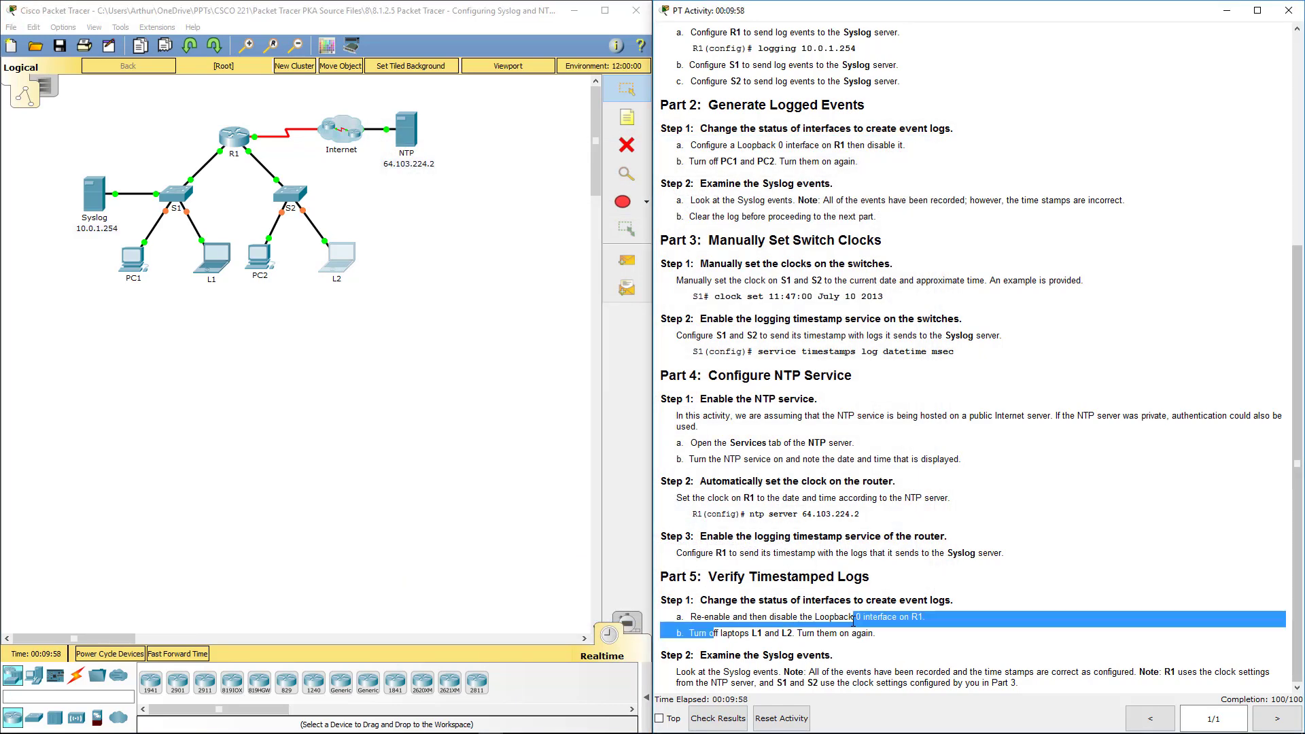
click(443, 569)
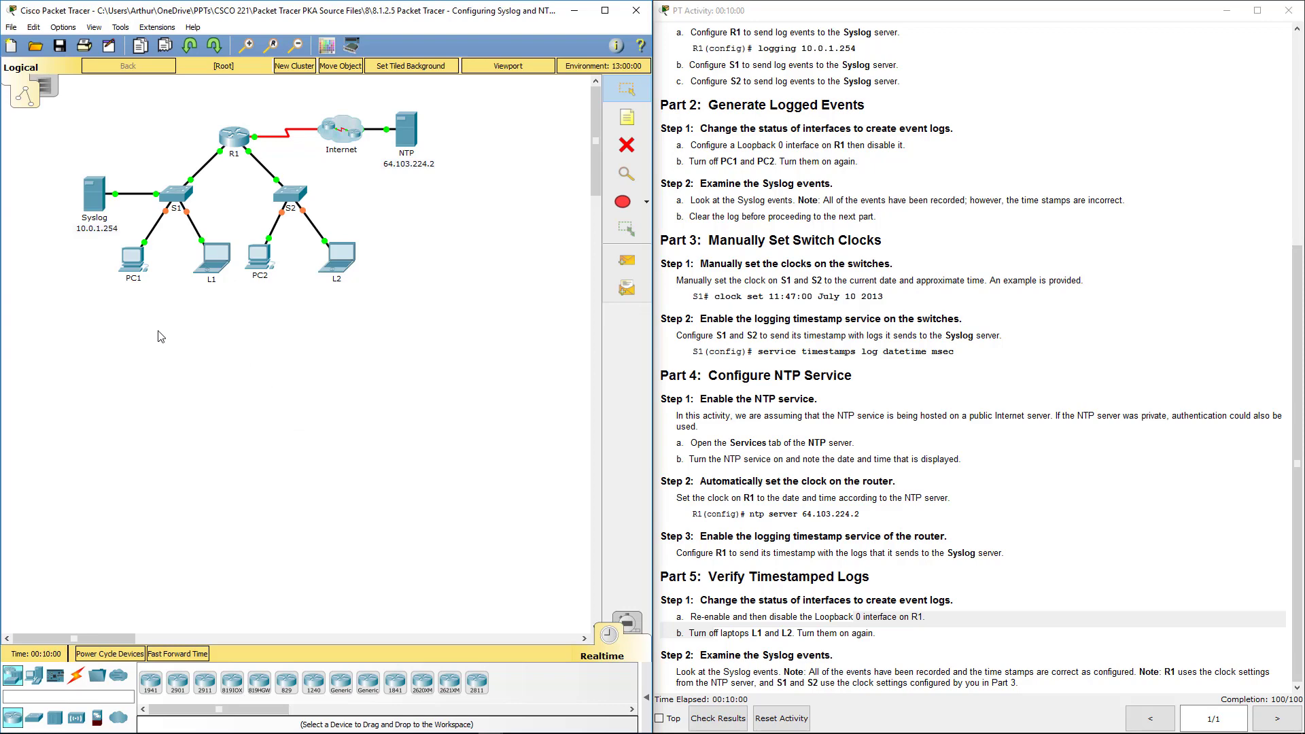
click(99, 195)
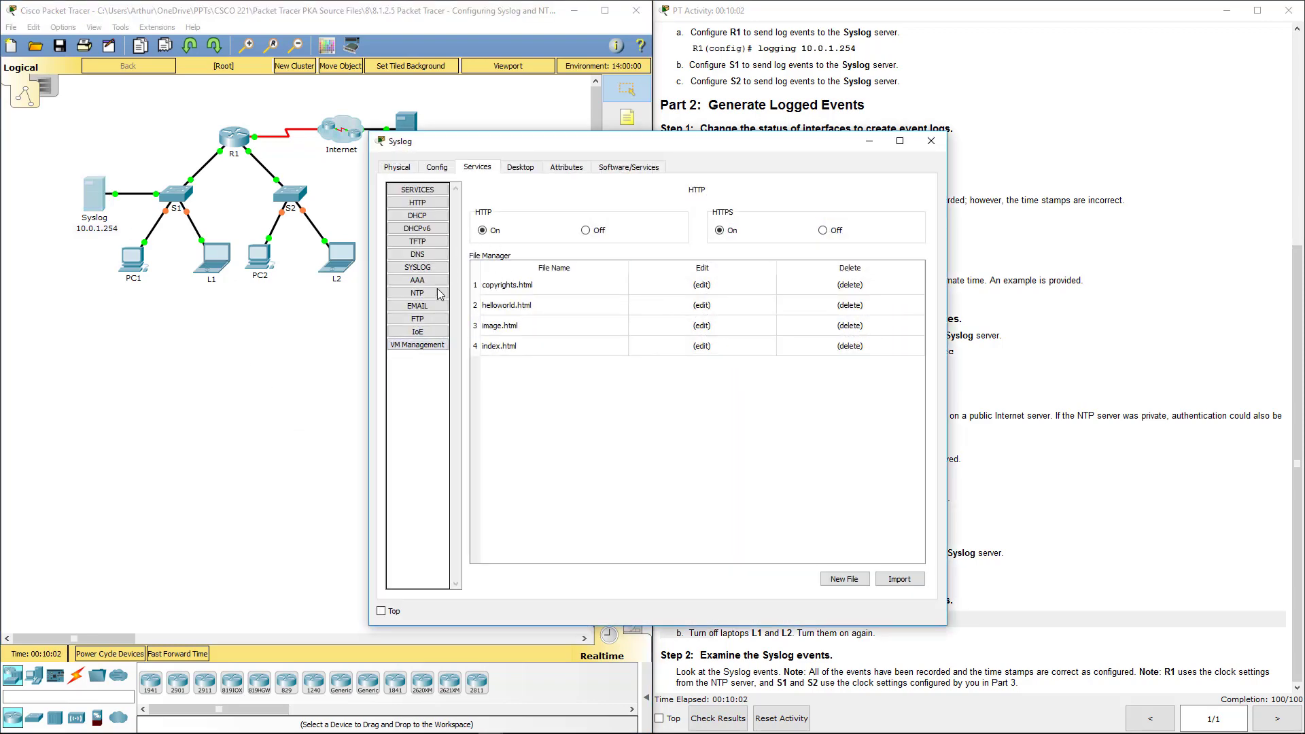
click(420, 268)
click(733, 342)
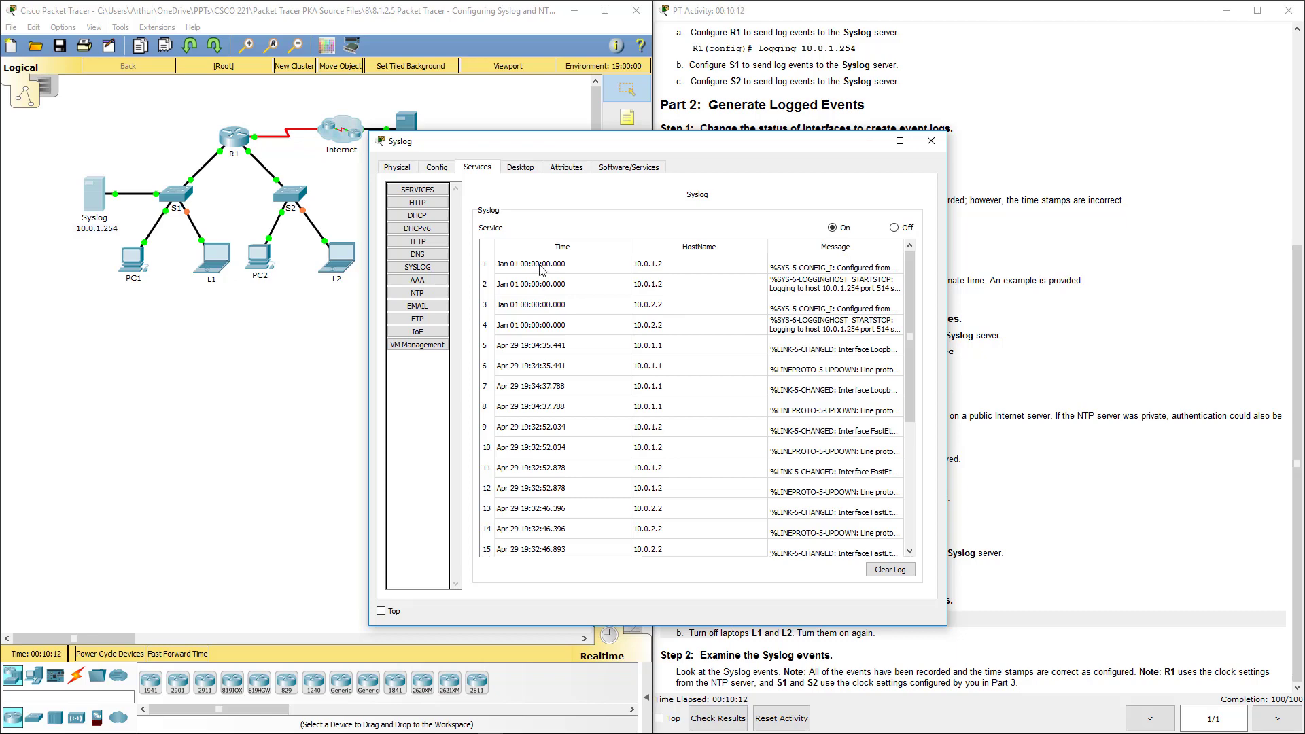
scroll(551, 319, down, 3)
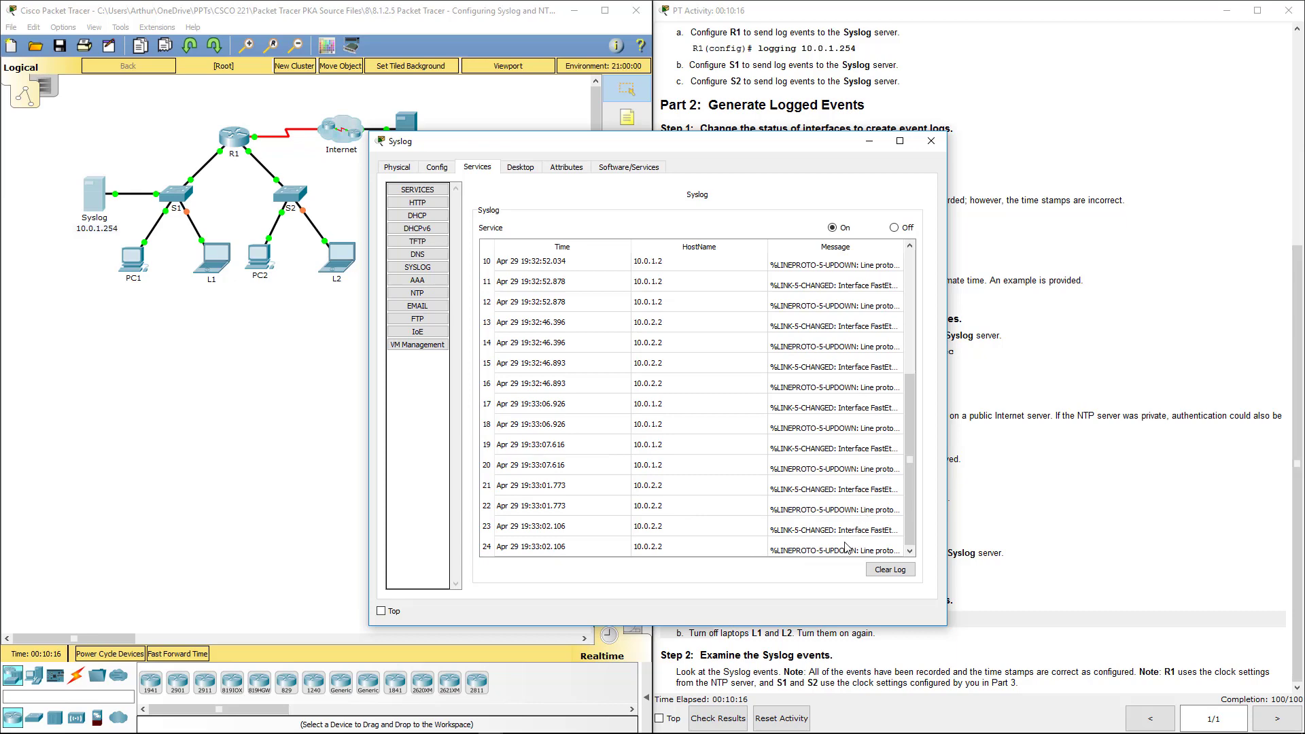
scroll(759, 486, up, 3)
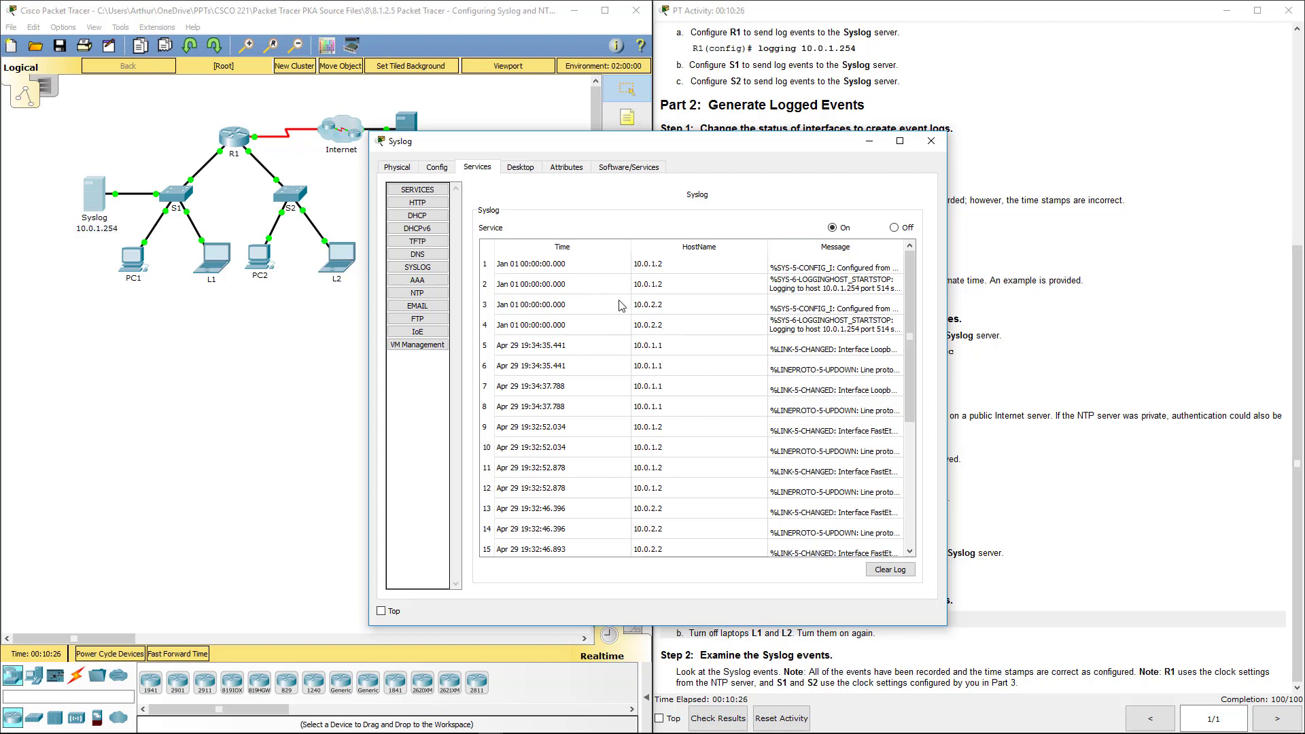
scroll(691, 346, down, 3)
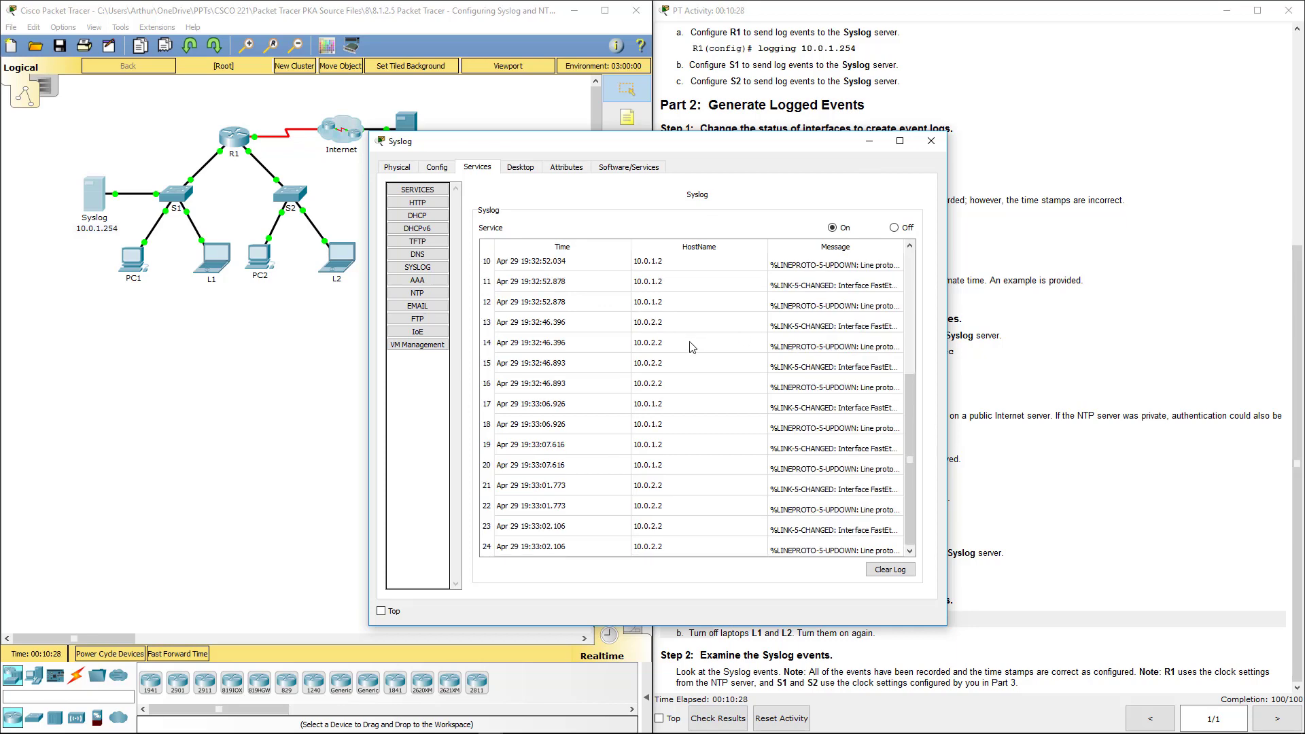
click(924, 145)
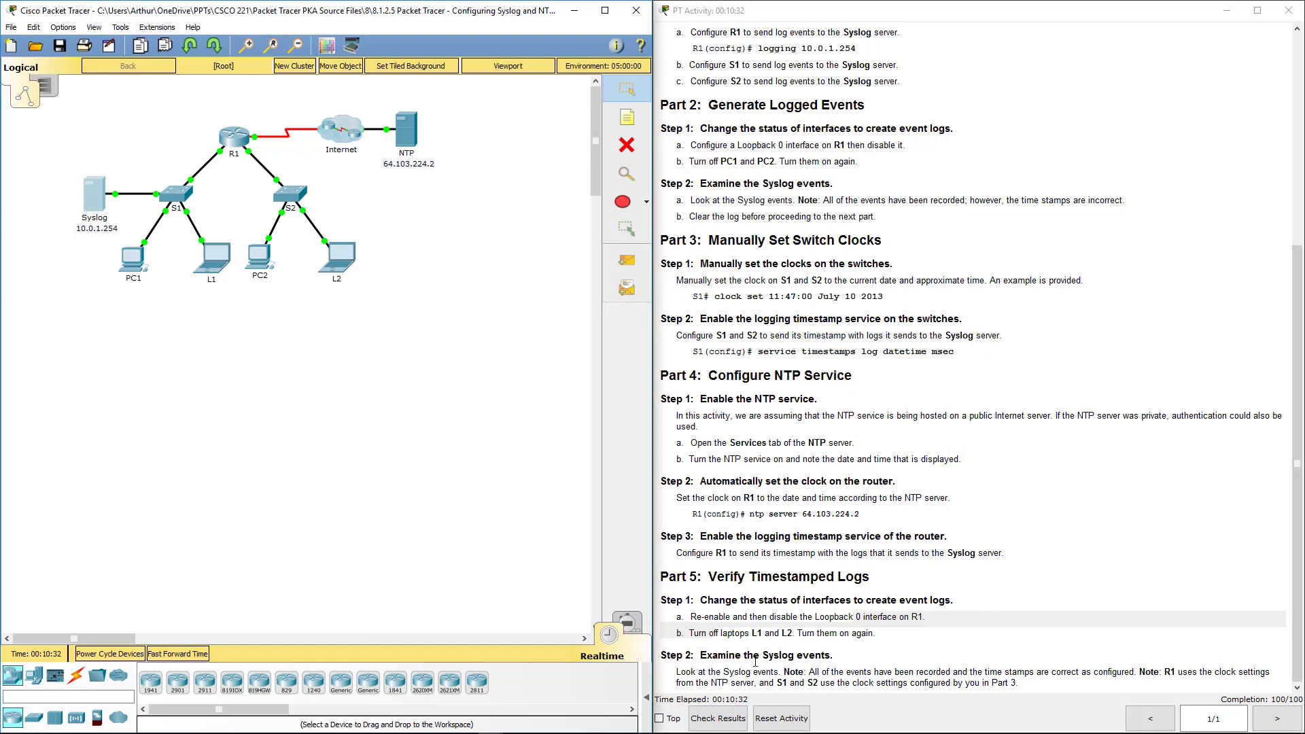
Step: Check the activity results, showing 100/100 with all 9 assessment items correct
click(718, 719)
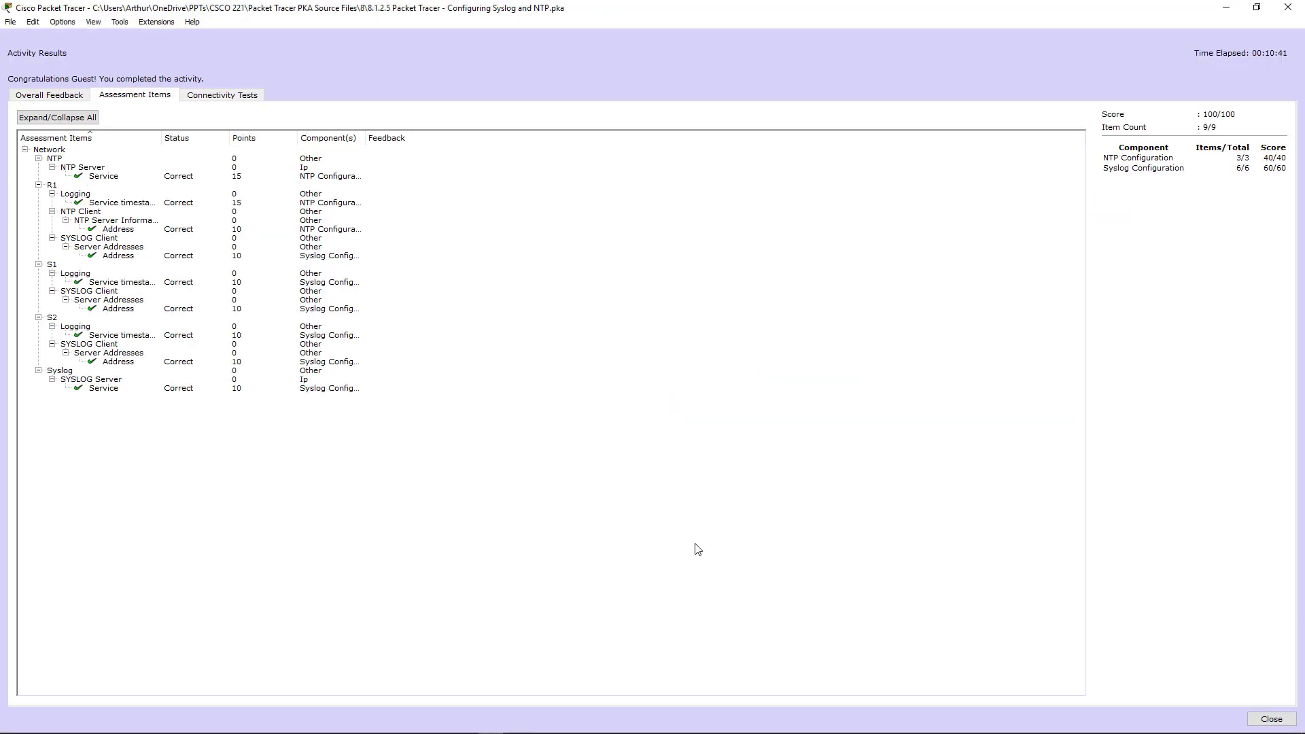